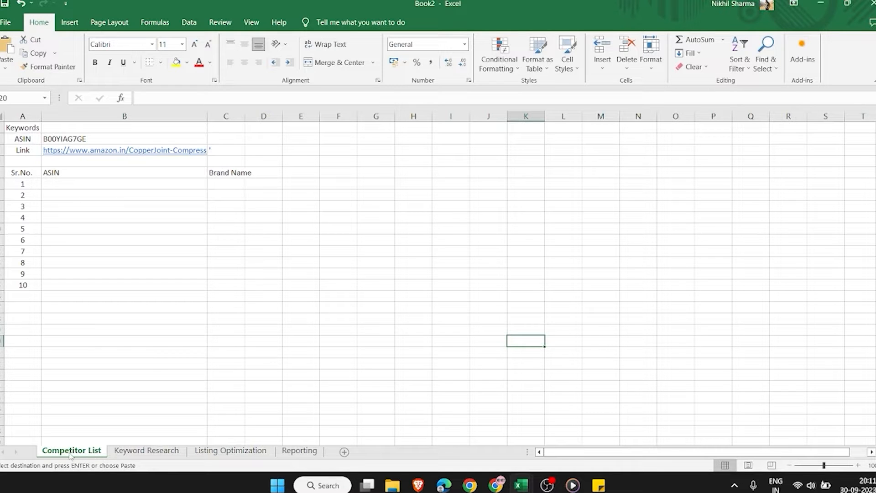
# Look through the Competitor List, Keyword Research, Listing Optimization and Reporting sheets of the workbook.
pyautogui.click(151, 388)
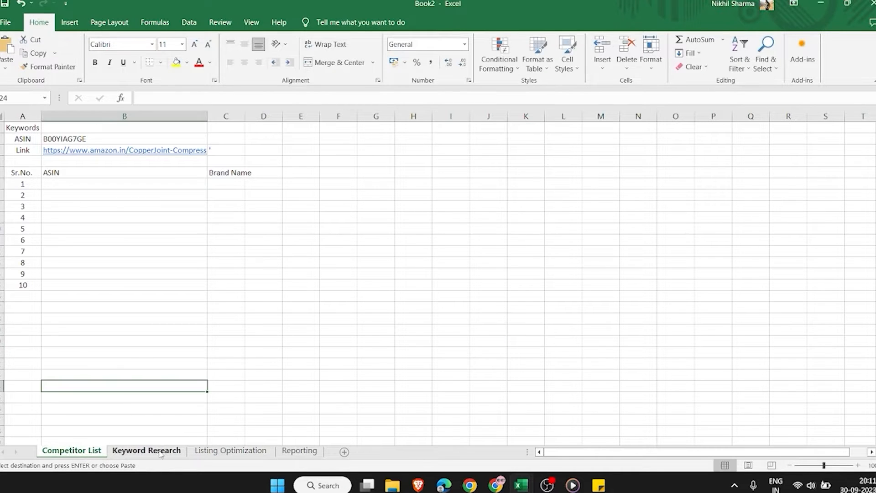
pyautogui.click(160, 451)
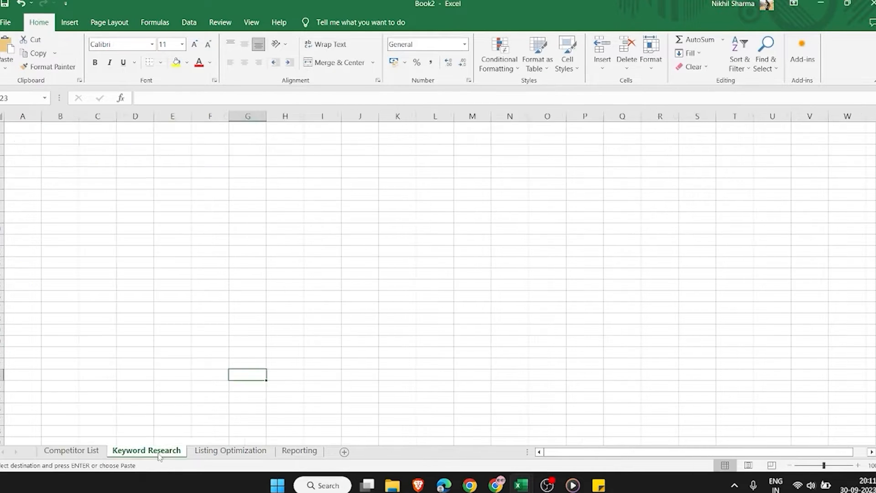
pyautogui.click(242, 451)
pyautogui.click(292, 397)
pyautogui.click(301, 450)
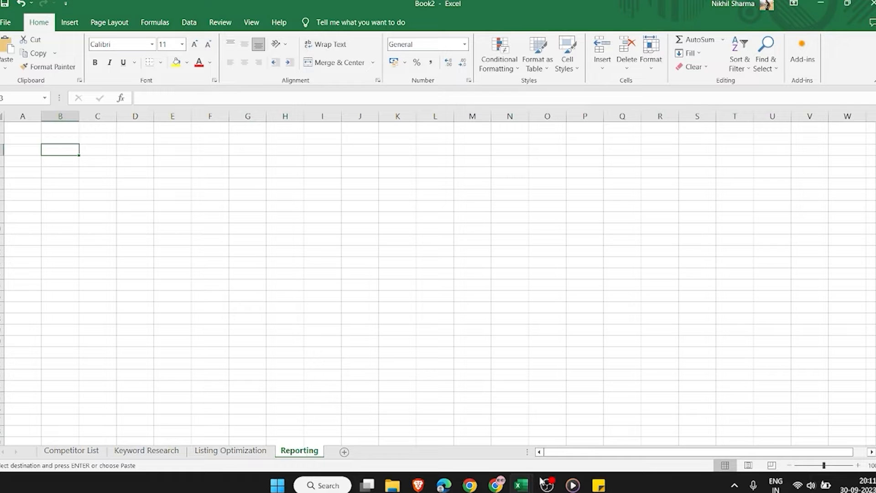
# Switch to Chrome and locate the ASIN in the product information of the CopperJoint ankle sleeve listing on Amazon.
pyautogui.click(497, 485)
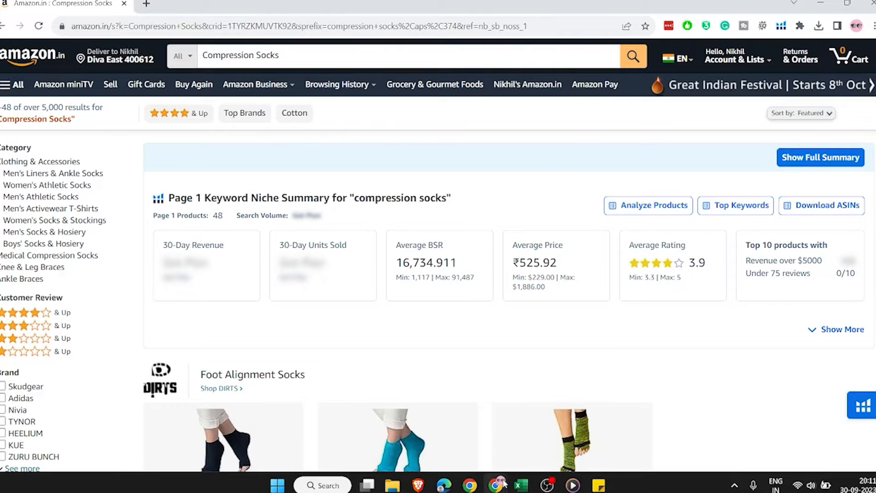
pyautogui.moveTo(502, 483)
pyautogui.click(434, 415)
pyautogui.click(302, 4)
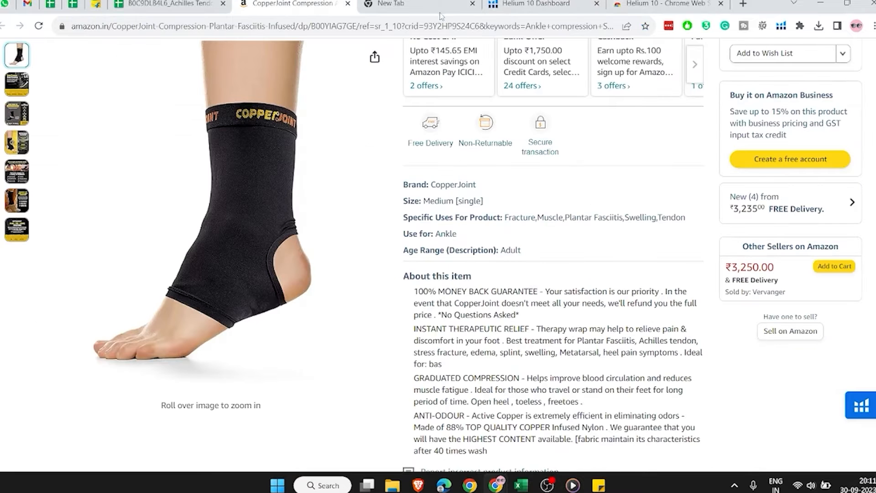
pyautogui.scroll(8, 477, 219)
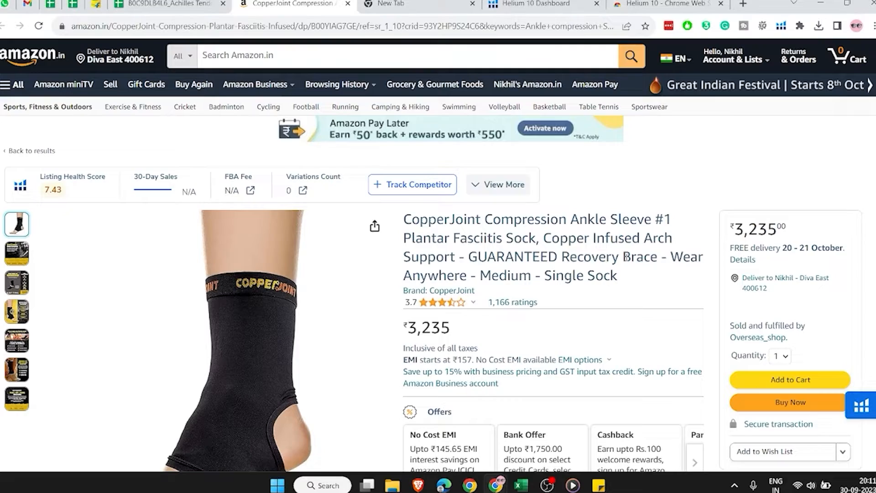
pyautogui.scroll(-15, 627, 257)
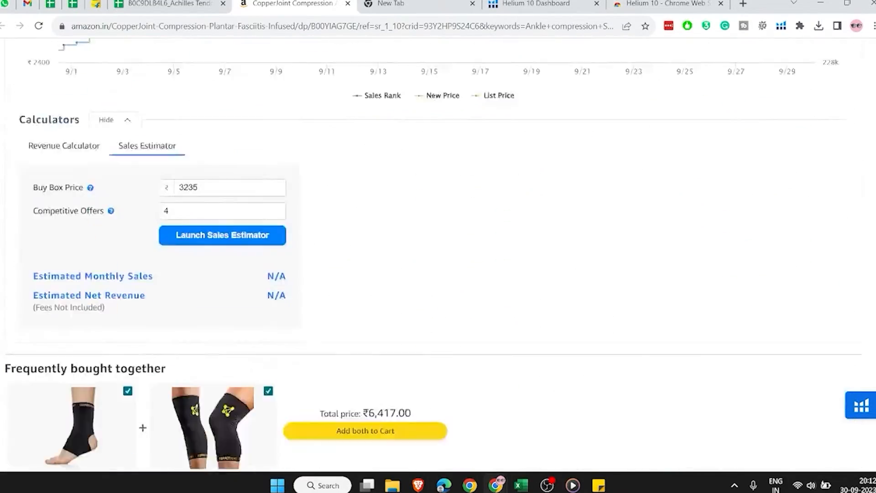
pyautogui.scroll(-15, 713, 217)
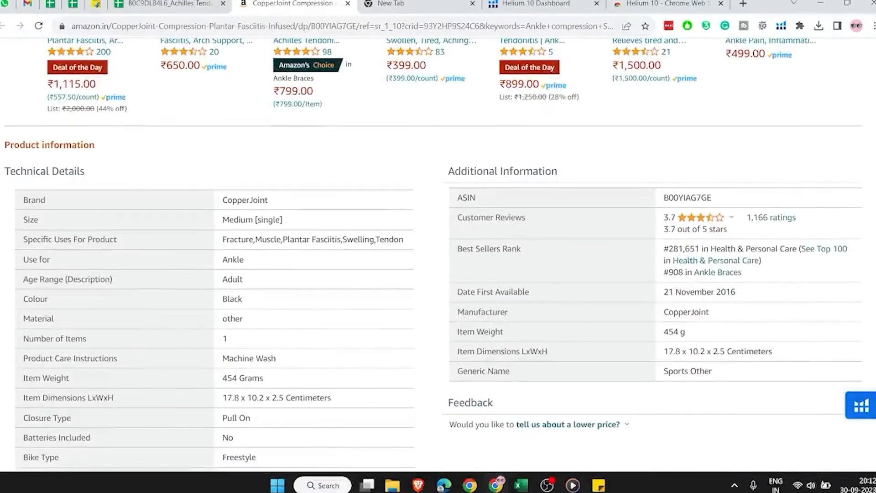
pyautogui.doubleClick(704, 198)
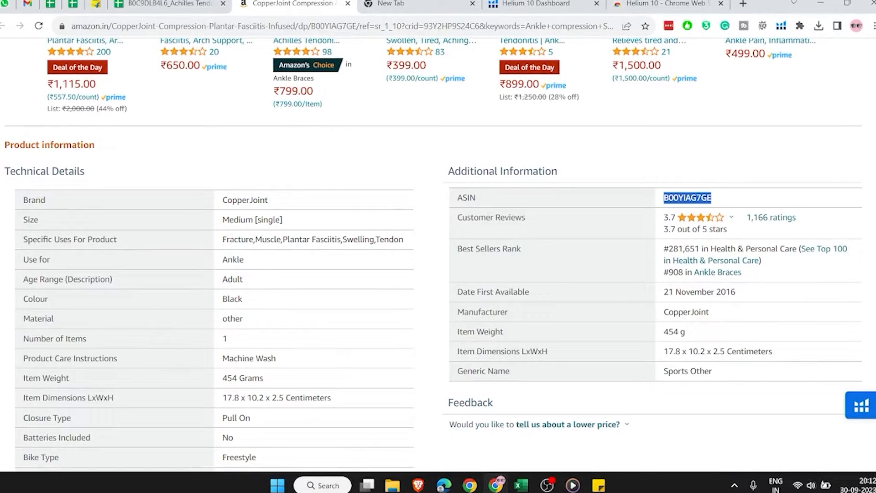
pyautogui.scroll(15, 438, 255)
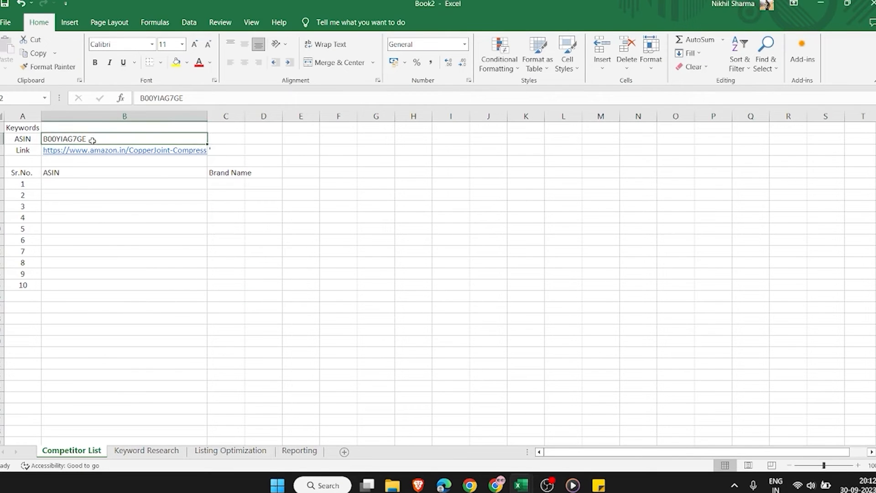
# Switch to Excel and review the Keywords, ASIN and Link fields on the Competitor List sheet.
pyautogui.click(39, 128)
pyautogui.click(32, 141)
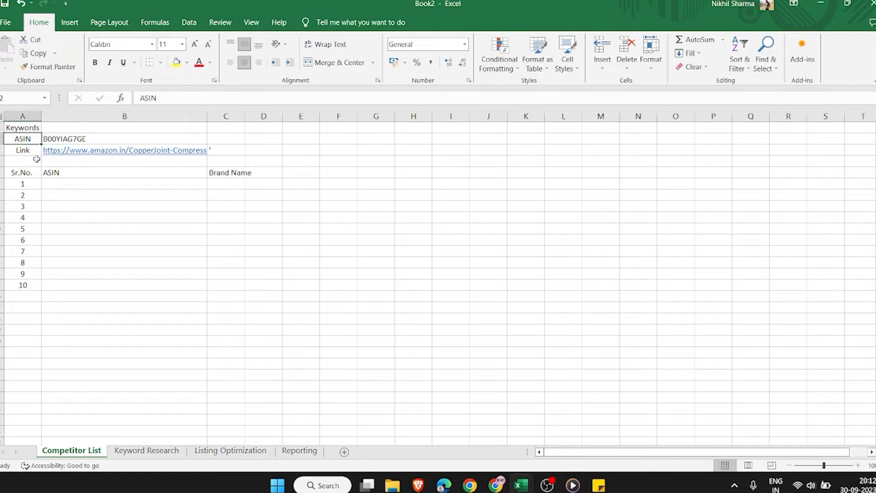
pyautogui.click(26, 154)
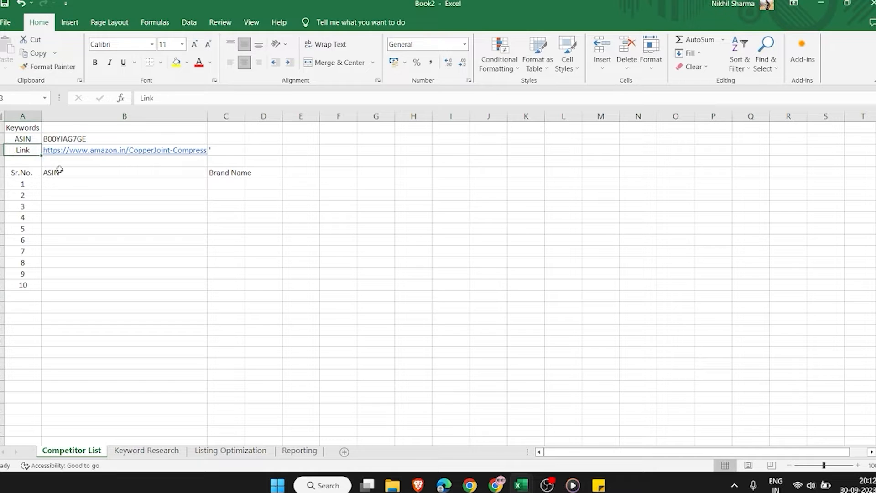
pyautogui.click(67, 126)
pyautogui.doubleClick(95, 125)
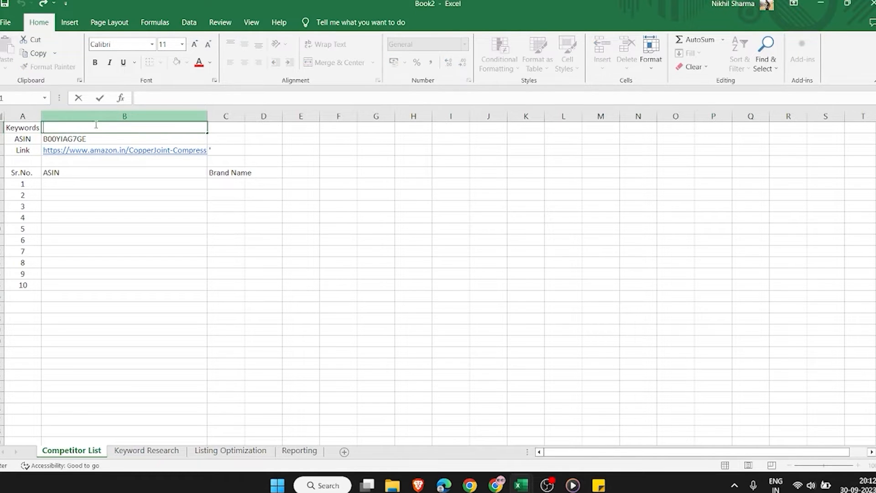
pyautogui.click(136, 219)
pyautogui.click(114, 126)
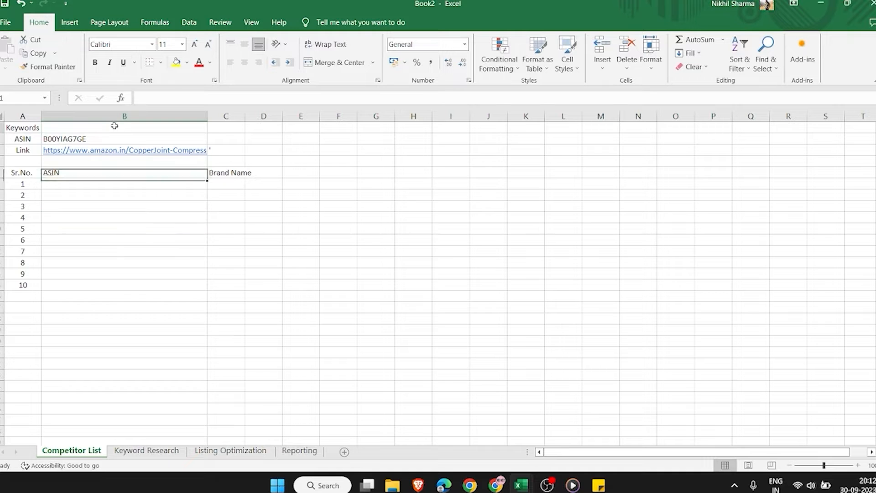
# Return to the Amazon listing in Chrome and examine the CopperJoint ankle sleeve's product title for its main keyword.
pyautogui.hotkey('alt', 'Tab')
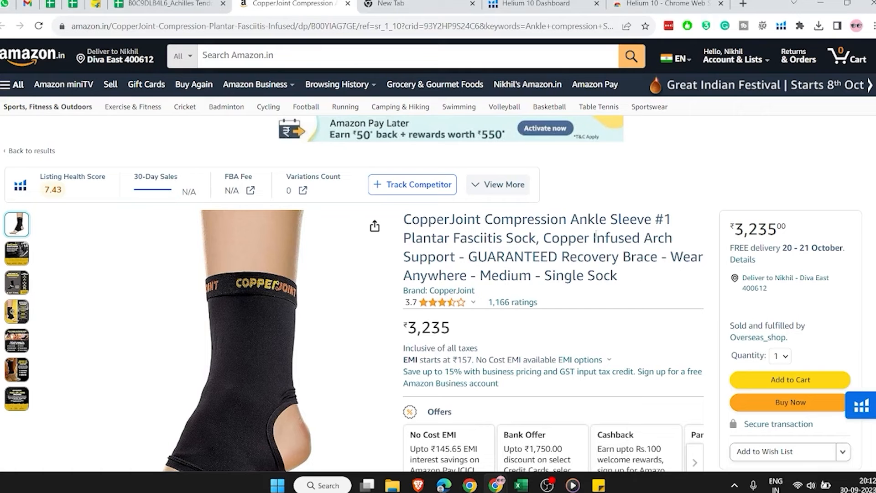
pyautogui.tripleClick(624, 254)
pyautogui.scroll(-2, 653, 232)
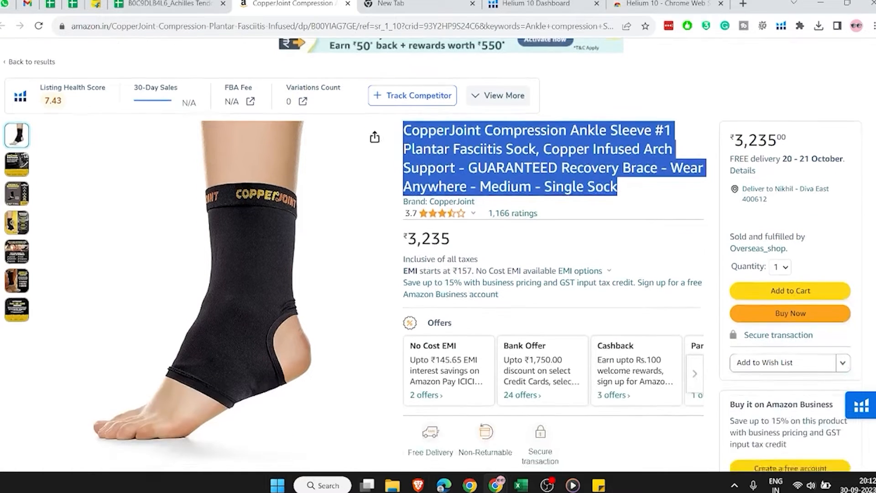
pyautogui.scroll(1, 654, 233)
pyautogui.click(654, 233)
pyautogui.scroll(2, 618, 344)
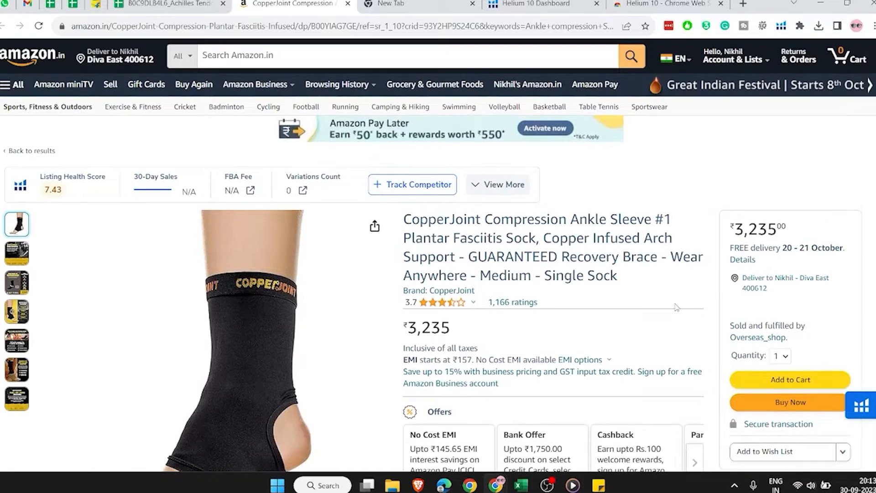
# Open the Cerebro reverse product lookup in Helium 10, ready for entering product ASINs.
pyautogui.click(527, 3)
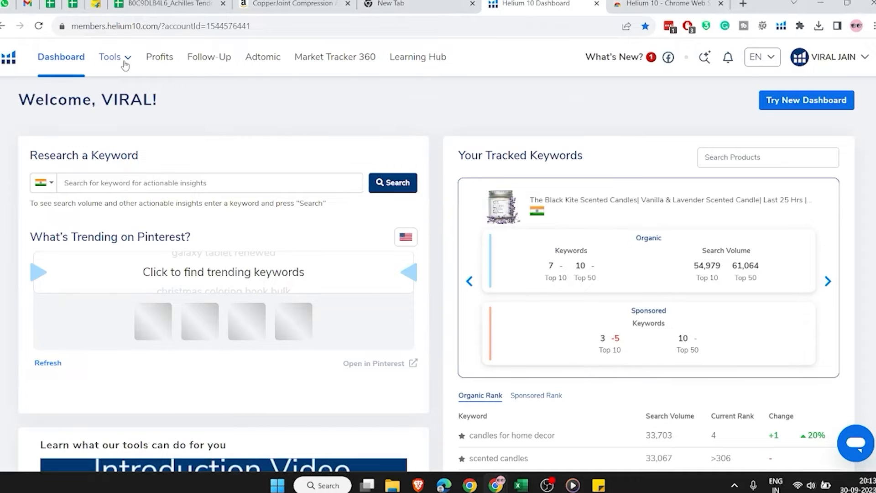
pyautogui.moveTo(125, 65)
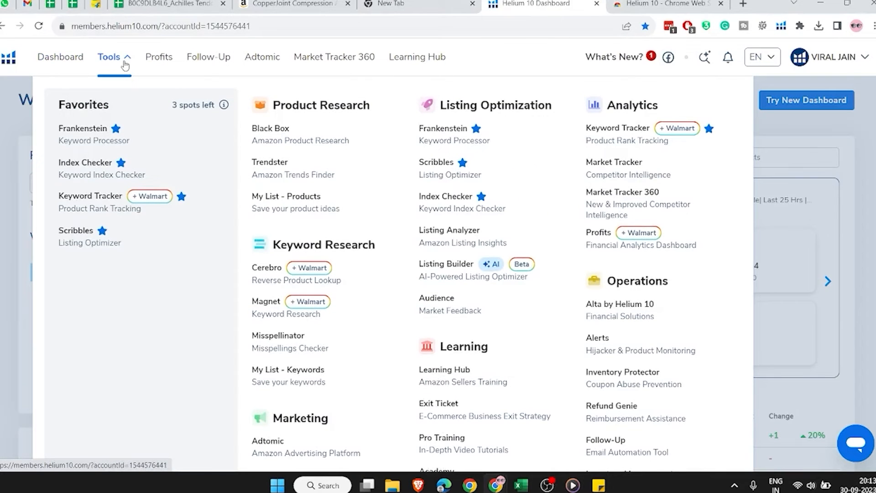
pyautogui.click(274, 272)
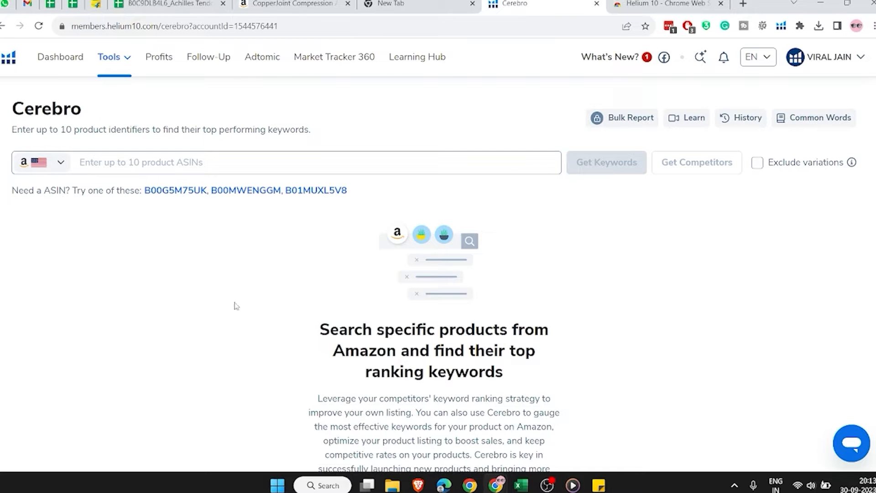
pyautogui.click(153, 165)
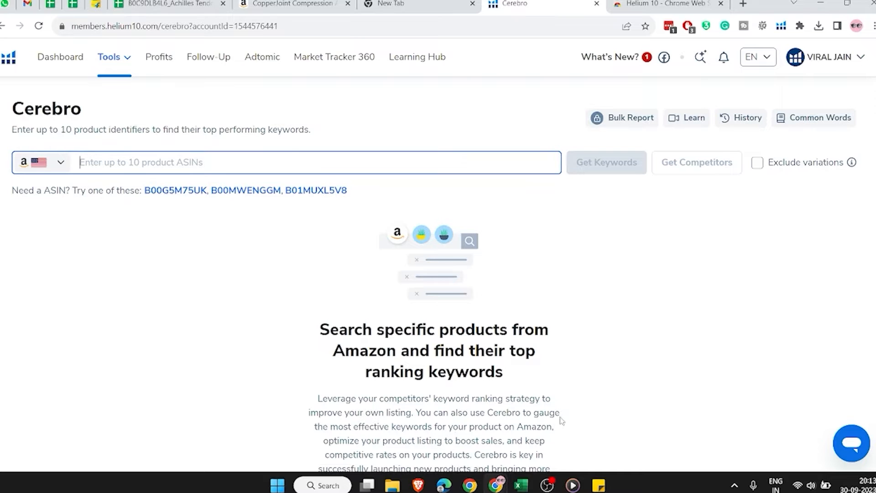
# Copy ASIN B00YIAG7GE from the Competitor List sheet in Excel into Cerebro and get its keywords for the Amazon India marketplace.
pyautogui.click(521, 485)
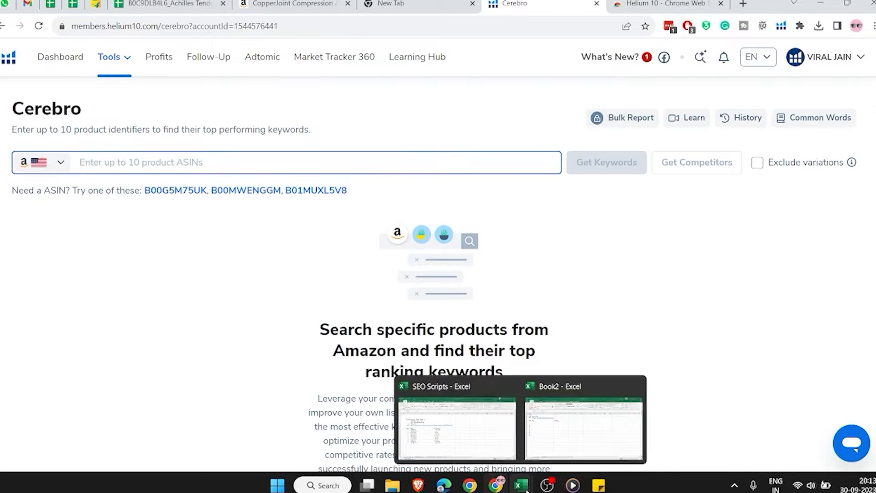
pyautogui.click(537, 432)
pyautogui.click(116, 139)
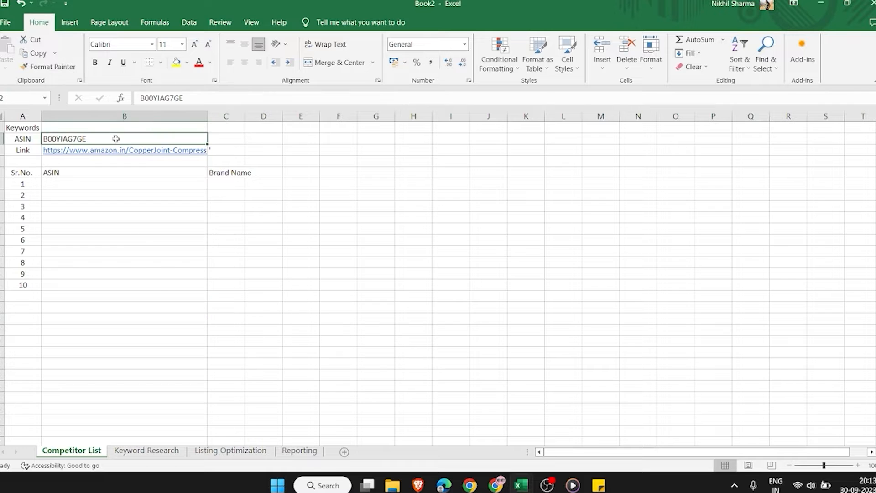
pyautogui.hotkey('ctrl', 'c')
pyautogui.hotkey('alt', 'Tab')
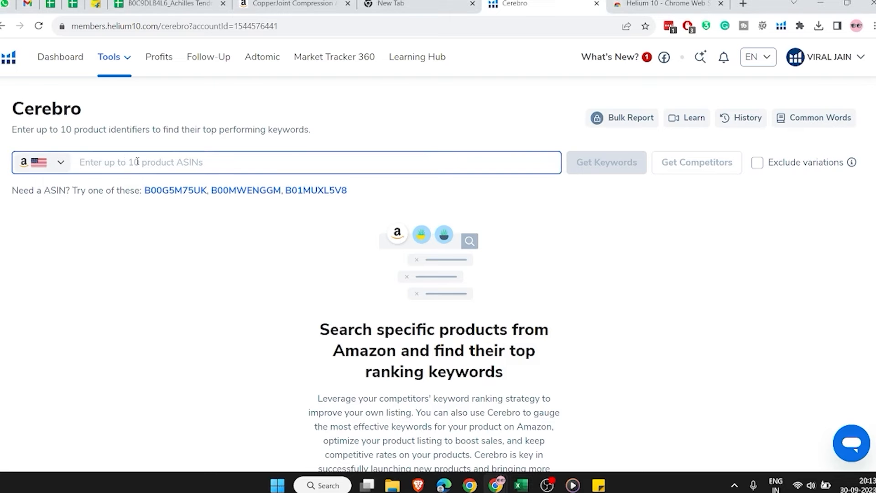
pyautogui.hotkey('ctrl', 'v')
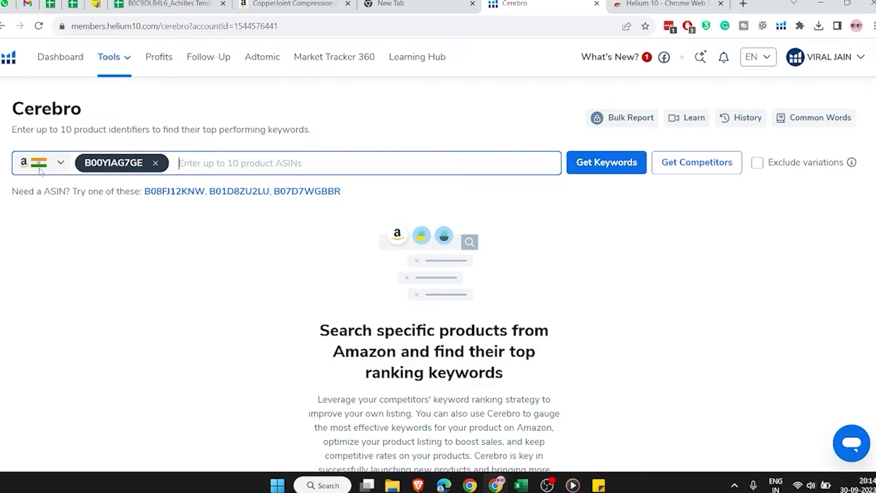
pyautogui.click(616, 167)
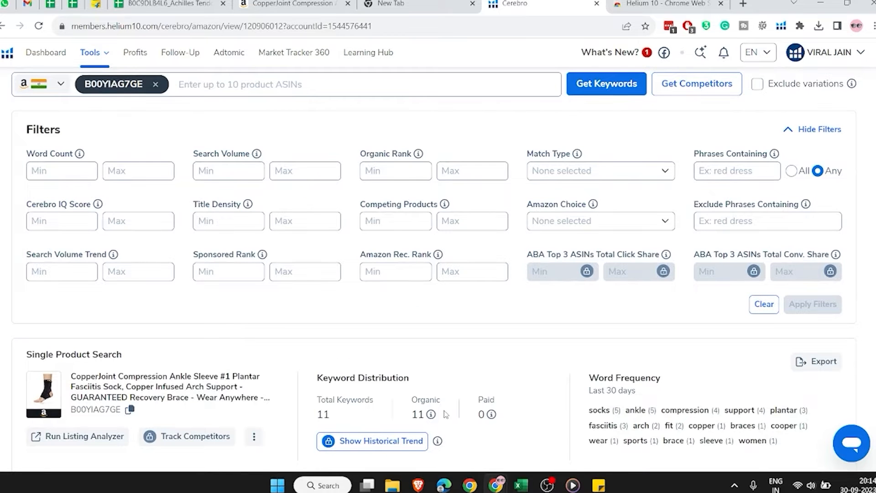
# Show the organic search breakdown of the keyword distribution and capture a screenshot of the Cerebro results, including the filters and product summary.
pyautogui.moveTo(431, 415)
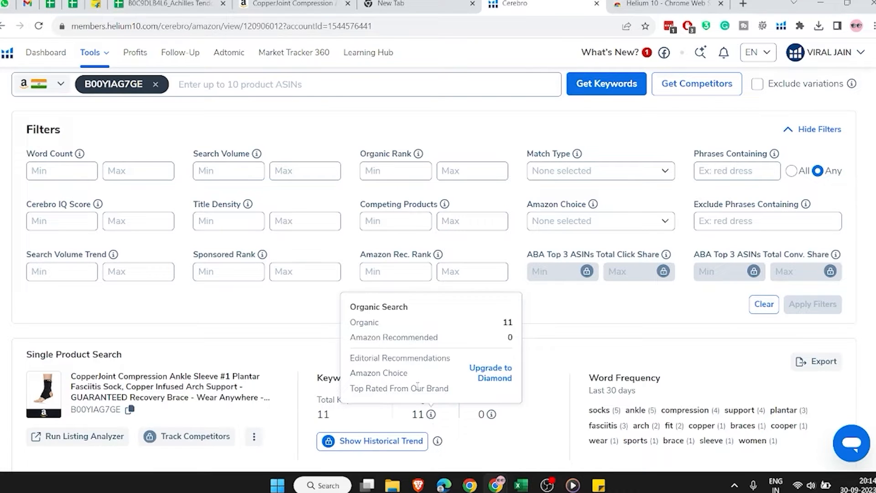
pyautogui.doubleClick(367, 321)
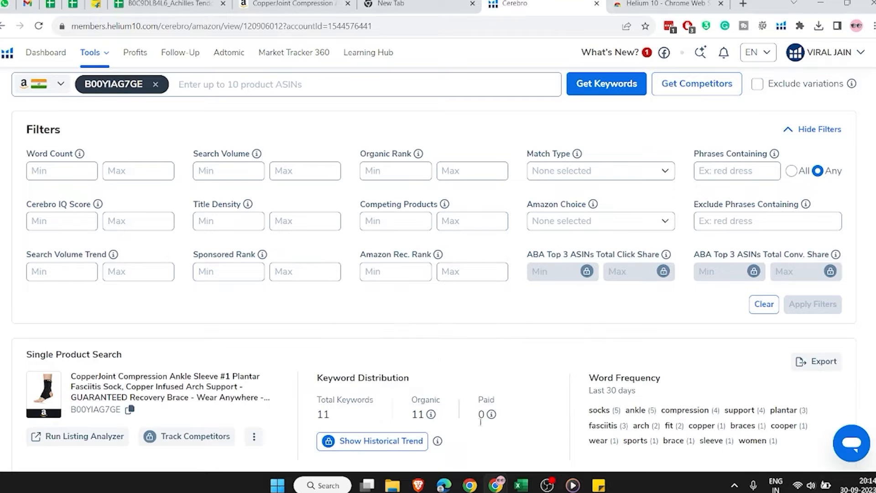
pyautogui.press('super+shift+s')
pyautogui.moveTo(6, 72); pyautogui.dragTo(506, 53)
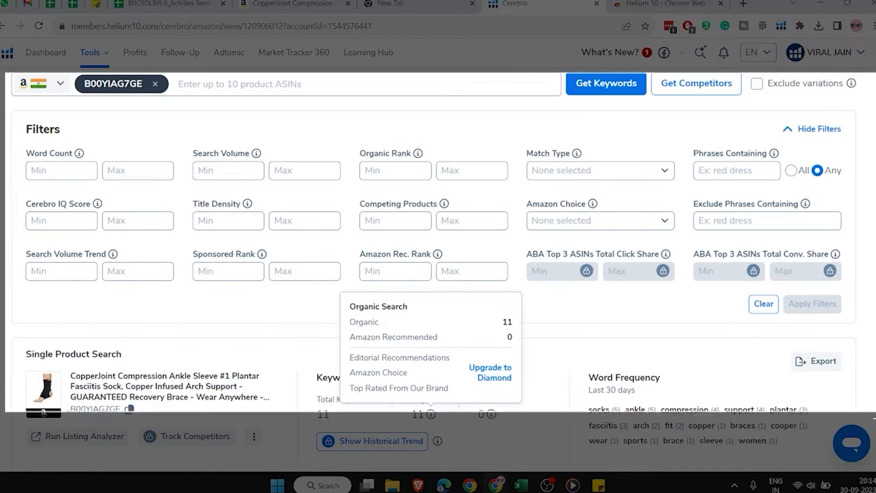
# Switch to Book2 in Excel, paste the Cerebro screenshot into the Reporting sheet and enter the date 30-09-2023 above it.
pyautogui.click(522, 486)
pyautogui.click(573, 442)
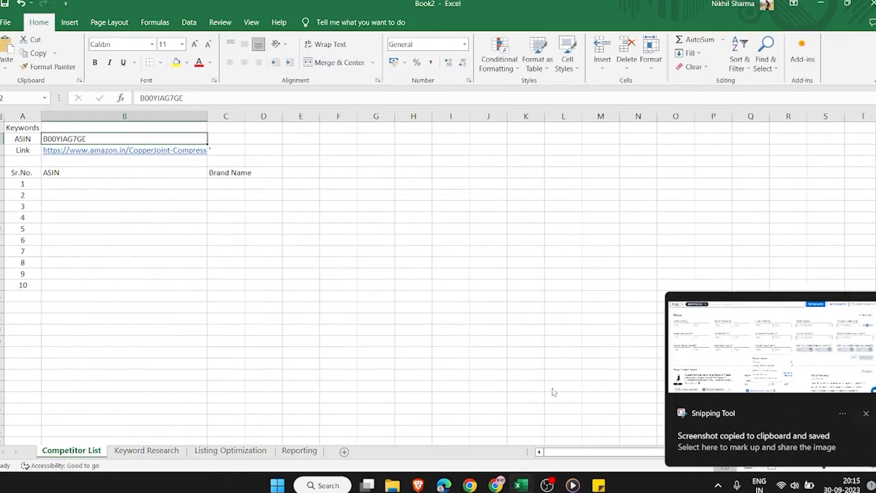
pyautogui.press('Return')
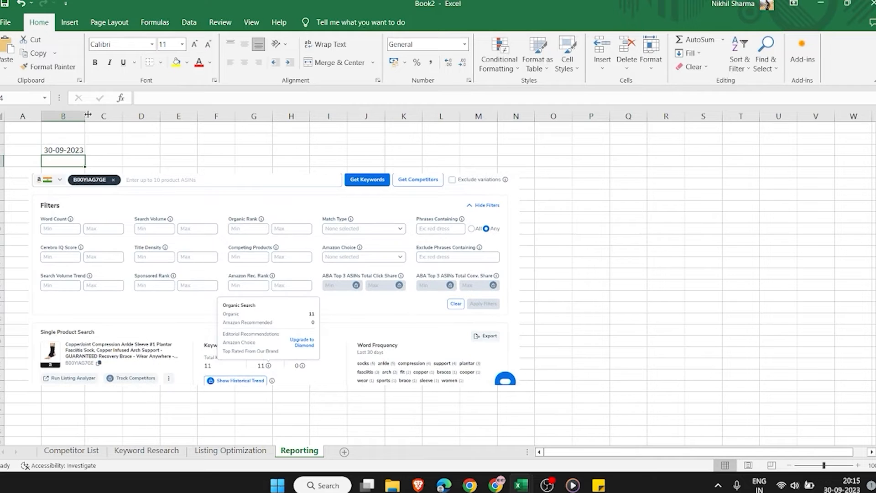
# Widen column B on the Reporting sheet and add the heading "Date" directly above 30-09-2023.
pyautogui.moveTo(88, 115); pyautogui.dragTo(99, 114)
pyautogui.click(70, 149)
pyautogui.click(71, 139)
pyautogui.write('Date')
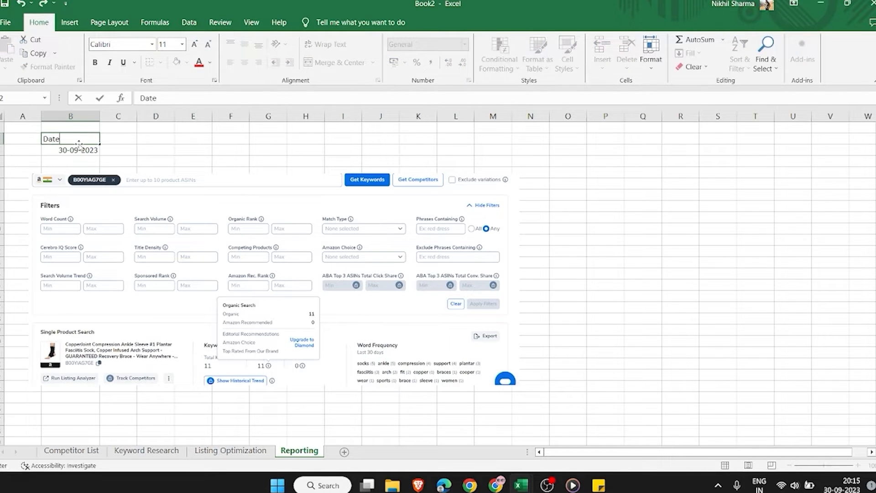
pyautogui.press('Return')
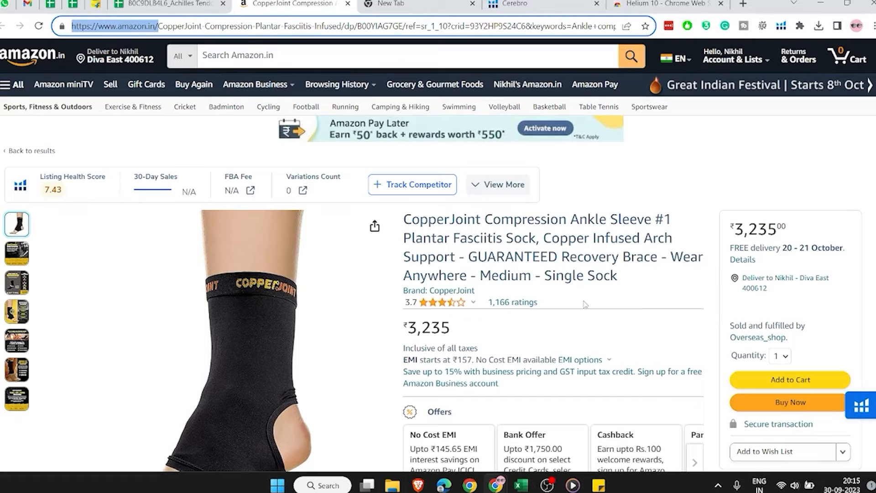
# Examine the title and the About this item bullet points of the CopperJoint listing for keywords.
pyautogui.click(583, 302)
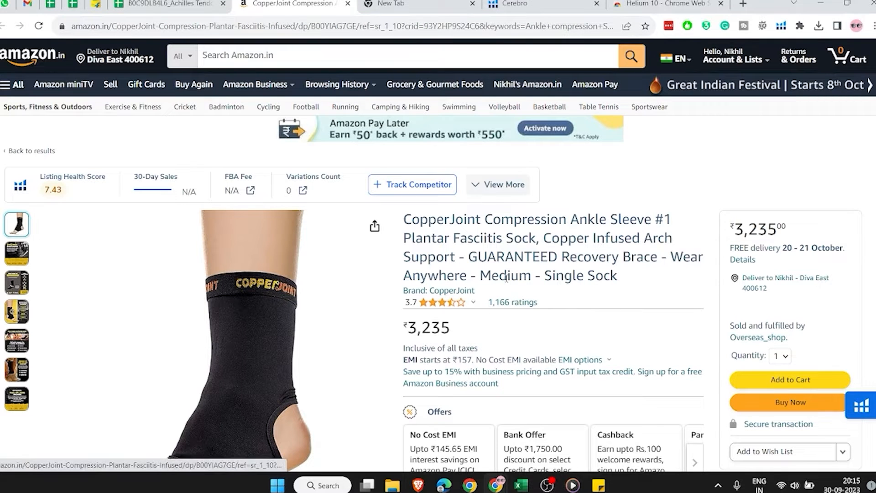
pyautogui.tripleClick(509, 245)
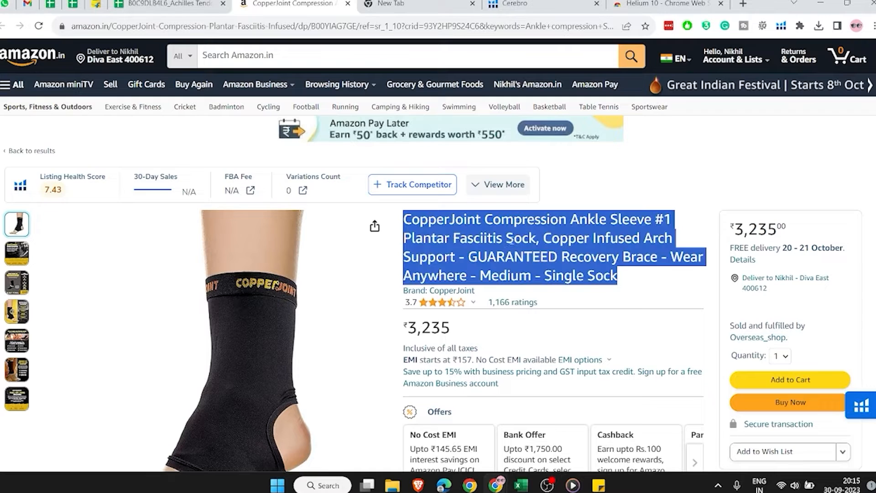
pyautogui.scroll(-3, 525, 237)
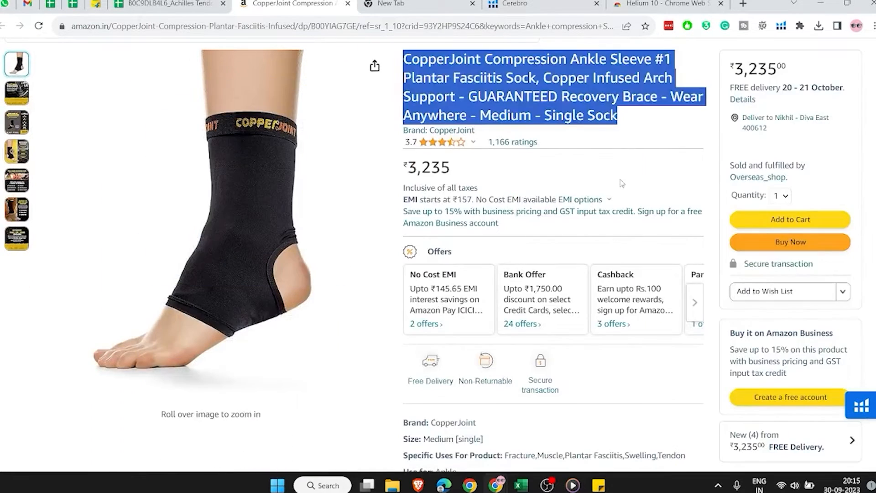
pyautogui.click(621, 183)
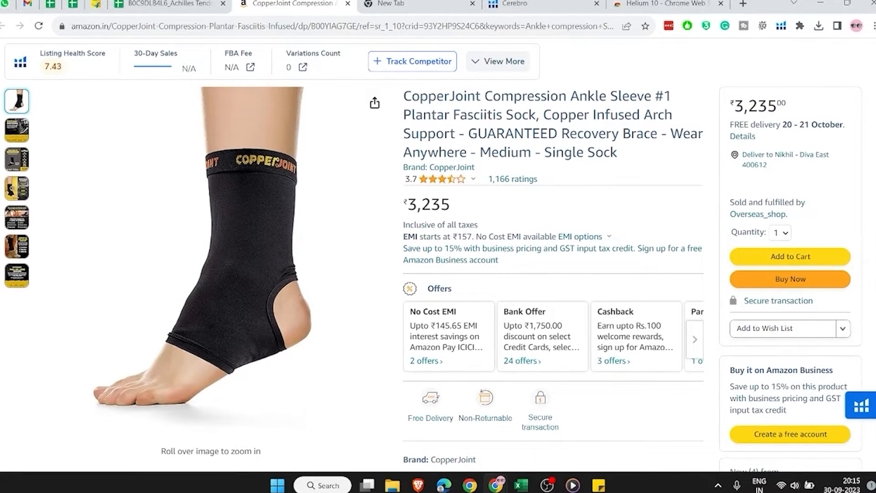
pyautogui.tripleClick(538, 156)
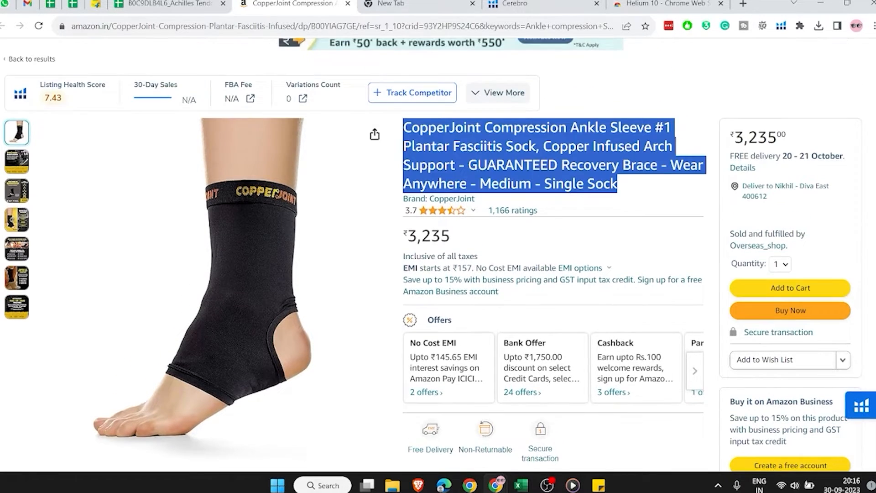
pyautogui.scroll(-9, 554, 256)
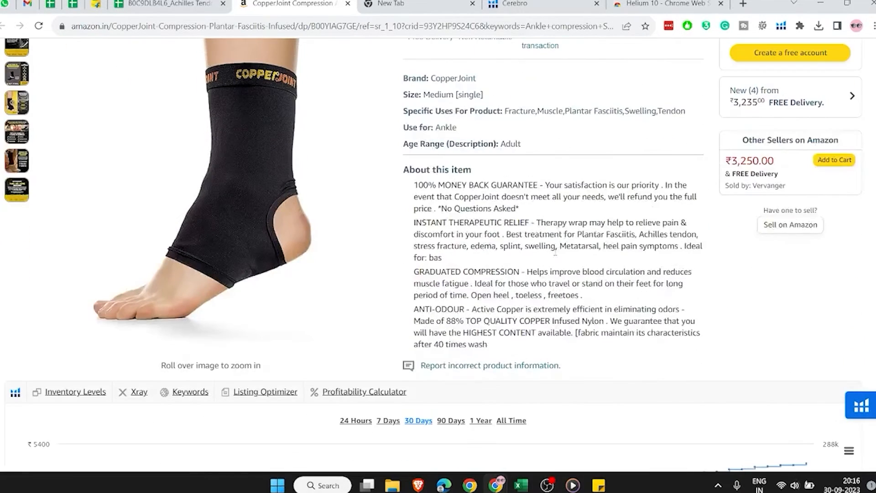
pyautogui.tripleClick(554, 256)
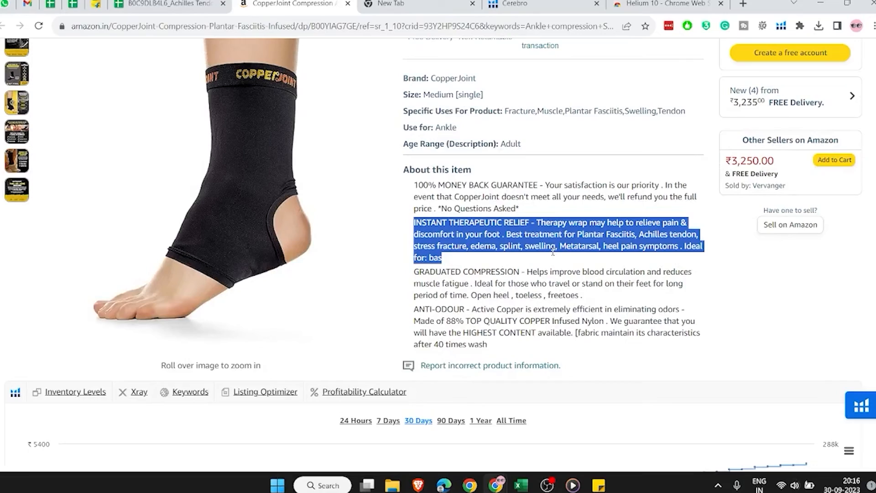
# Examine the CopperJoint listing's product information and product description, and reread its title.
pyautogui.scroll(-20, 554, 256)
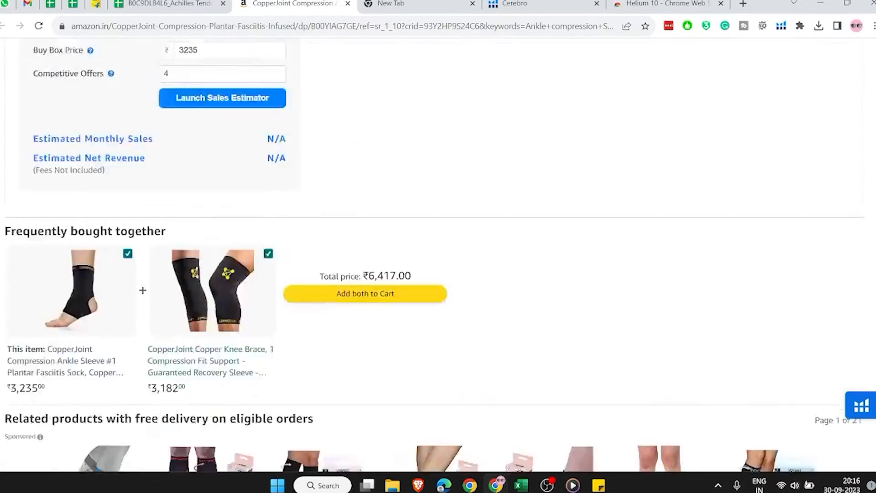
pyautogui.scroll(-11, 438, 256)
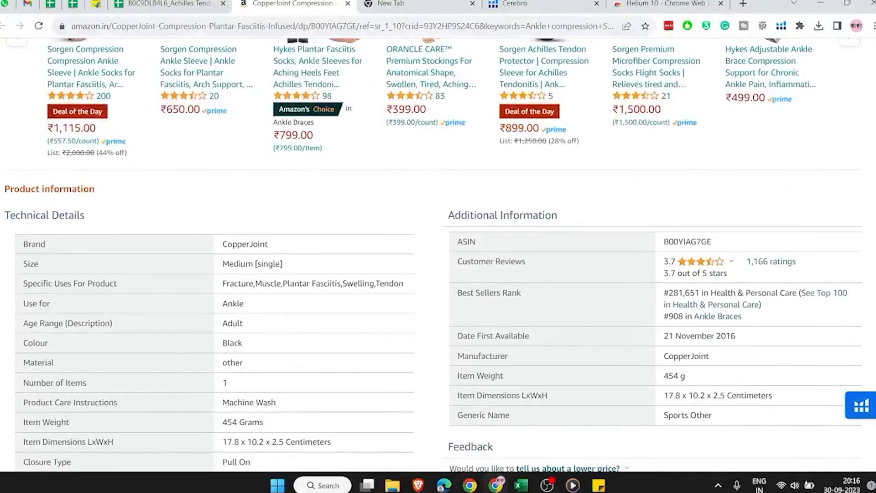
pyautogui.scroll(-12, 323, 273)
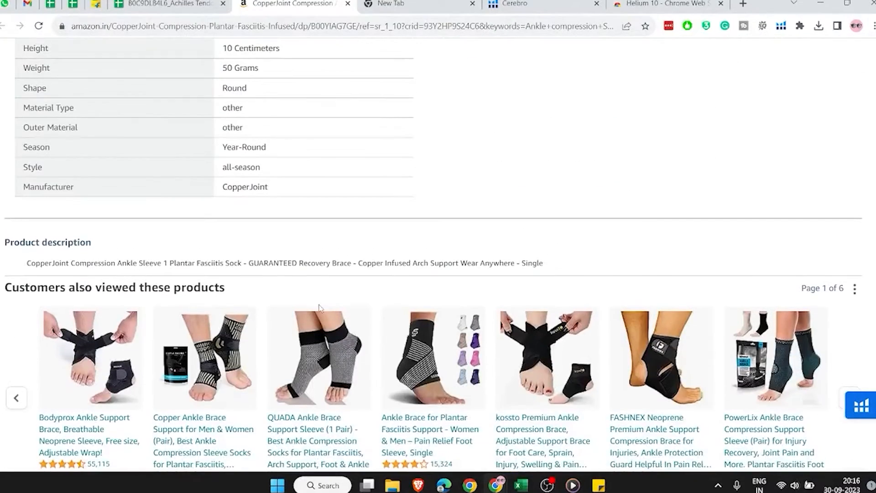
pyautogui.tripleClick(323, 272)
pyautogui.click(349, 245)
pyautogui.press('Home')
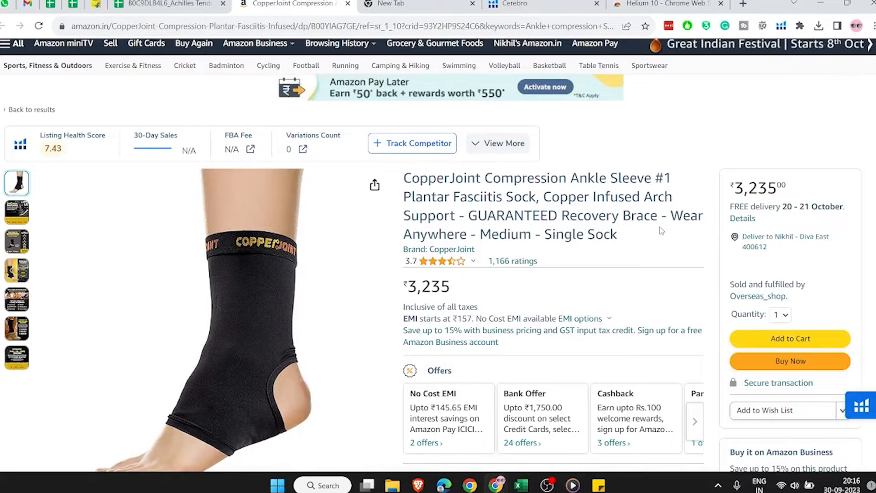
pyautogui.scroll(1, 561, 297)
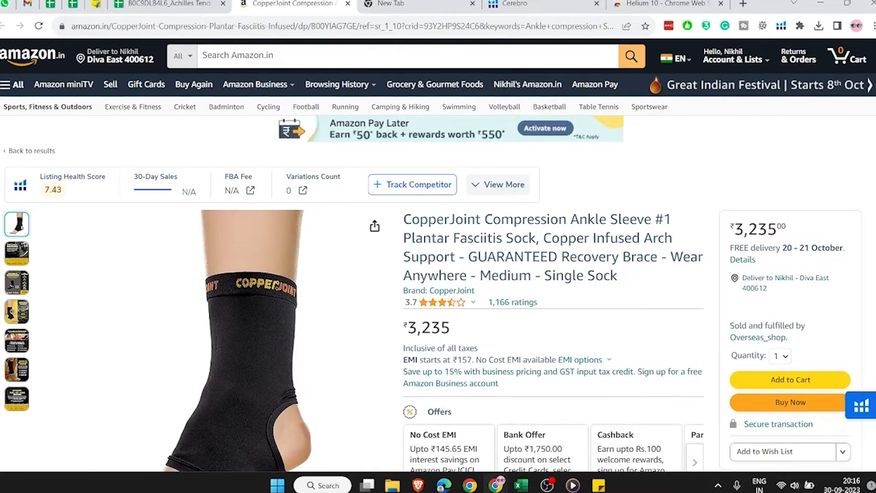
pyautogui.tripleClick(560, 276)
pyautogui.click(616, 304)
pyautogui.doubleClick(561, 276)
pyautogui.scroll(-2, 562, 273)
# Copy the keywords Ankle Compression Sleeves, Compression Socks and Ankle compression Socks from the sticky note.
pyautogui.click(599, 485)
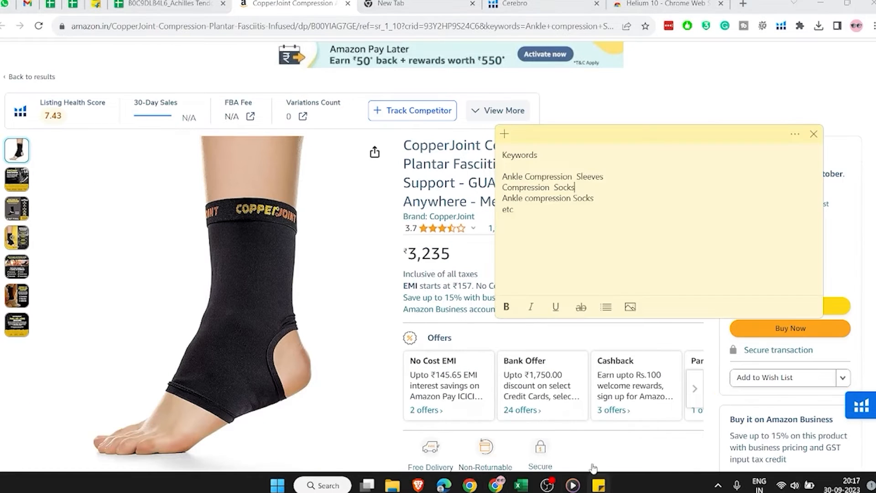
pyautogui.moveTo(609, 197); pyautogui.dragTo(508, 169)
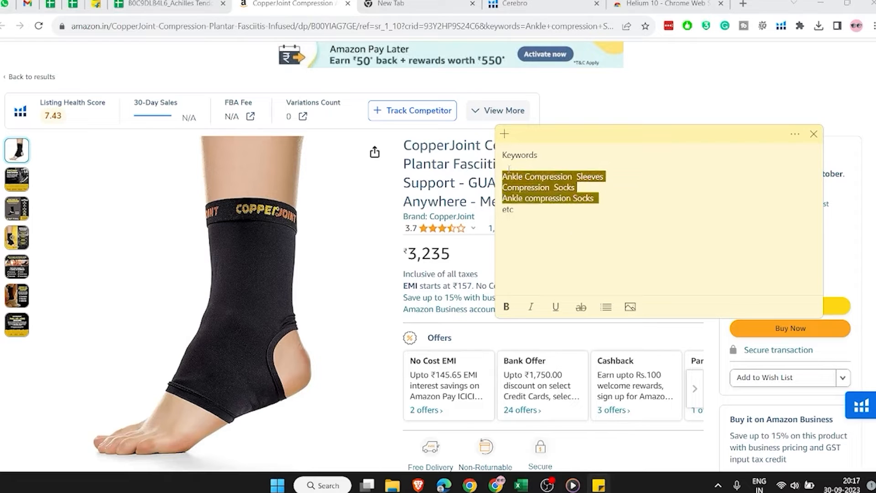
pyautogui.click(553, 195)
pyautogui.click(496, 485)
pyautogui.click(598, 485)
pyautogui.moveTo(623, 204); pyautogui.dragTo(503, 165)
pyautogui.hotkey('ctrl', 'c')
pyautogui.click(549, 197)
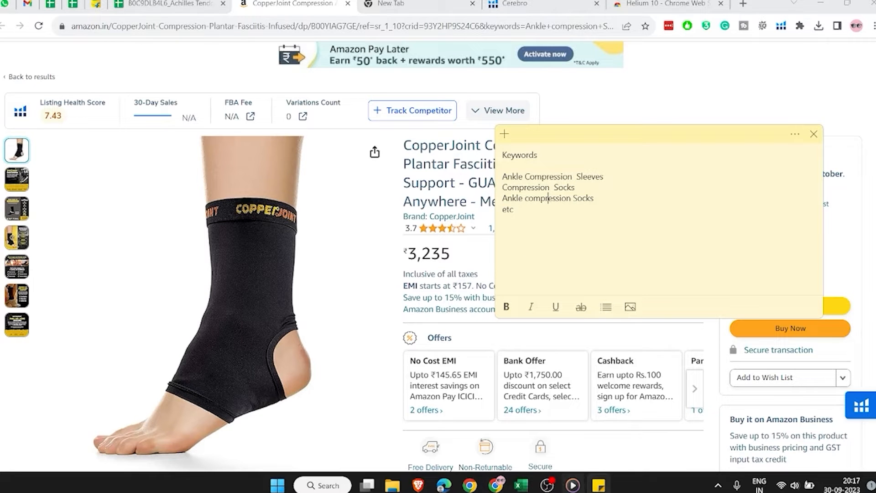
pyautogui.click(664, 261)
# Switch to Book2 in Excel and paste the three copied keywords into cell B1, beside Keywords on the Competitor List sheet.
pyautogui.click(521, 485)
pyautogui.doubleClick(86, 129)
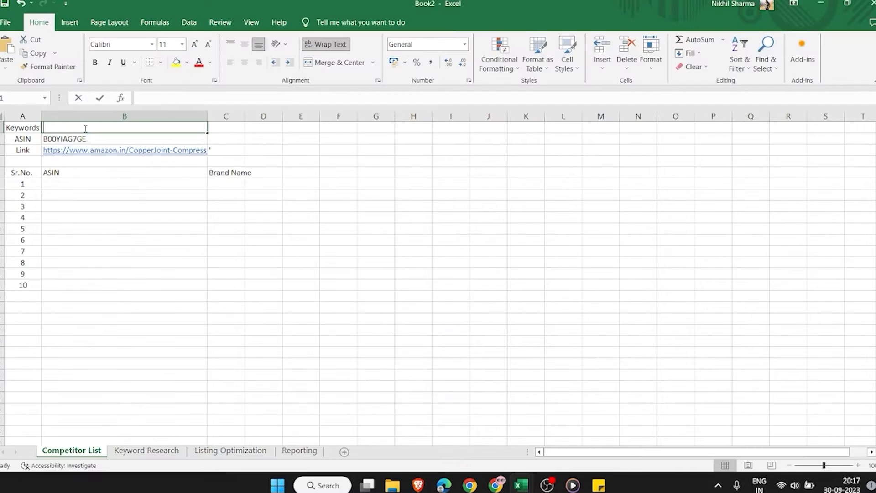
pyautogui.hotkey('ctrl', 'v')
pyautogui.click(107, 199)
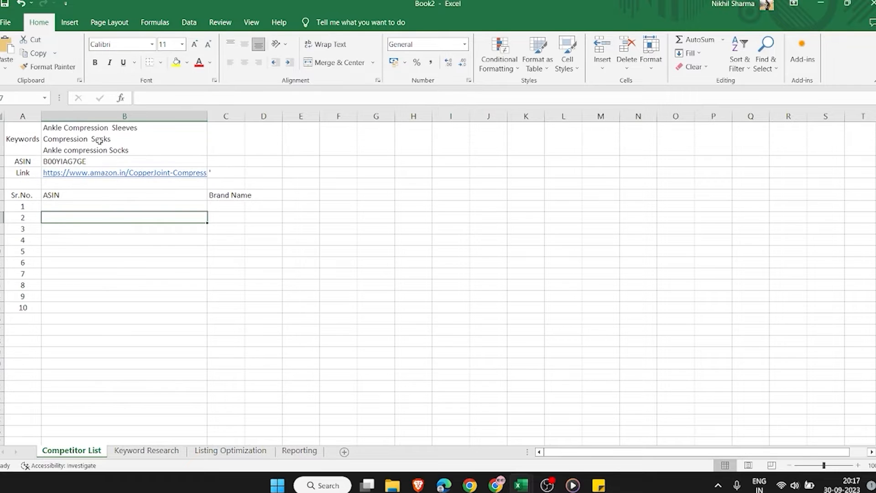
pyautogui.click(100, 138)
pyautogui.click(228, 140)
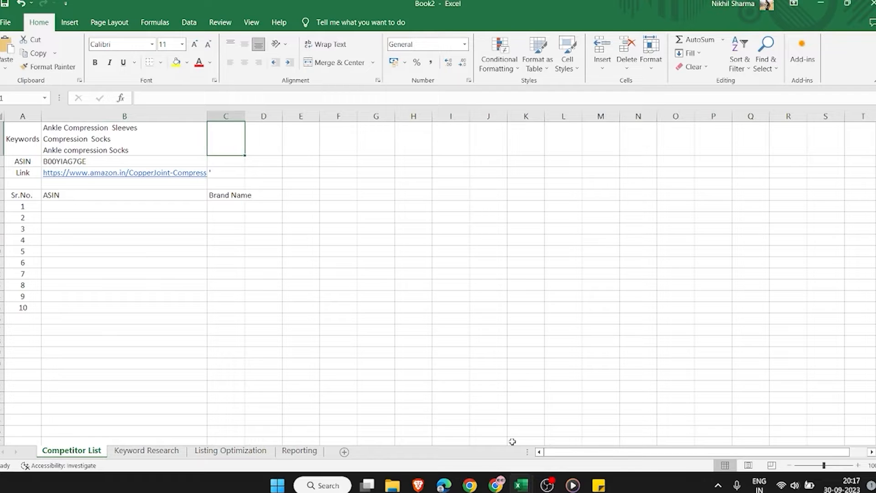
# Switch to the browser window with the Amazon.in Compression Socks results and clear the search term.
pyautogui.moveTo(498, 485)
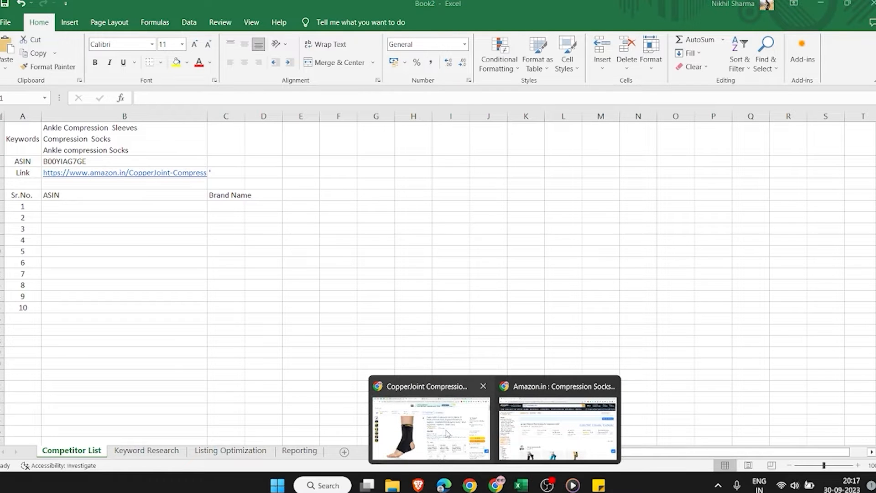
pyautogui.click(557, 426)
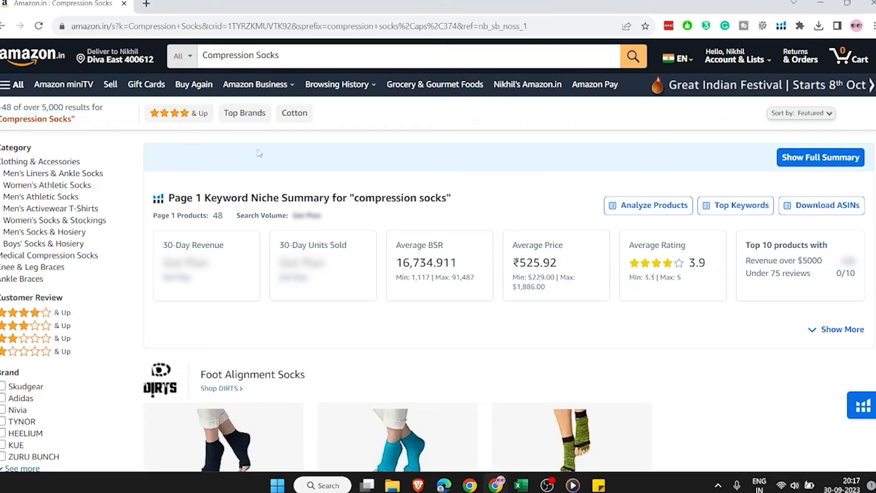
pyautogui.click(283, 58)
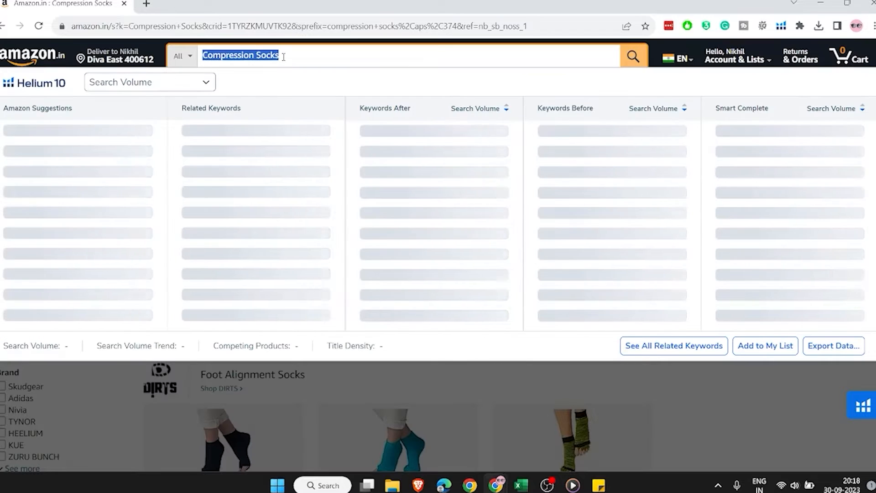
pyautogui.press('BackSpace')
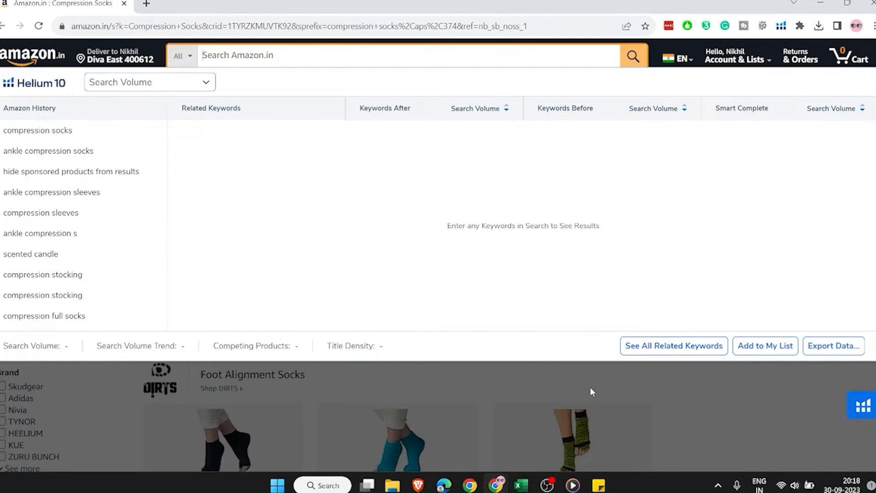
pyautogui.click(590, 391)
# Copy Ankle Compression Sleeves from the sticky note and search Amazon India for it.
pyautogui.moveTo(572, 487)
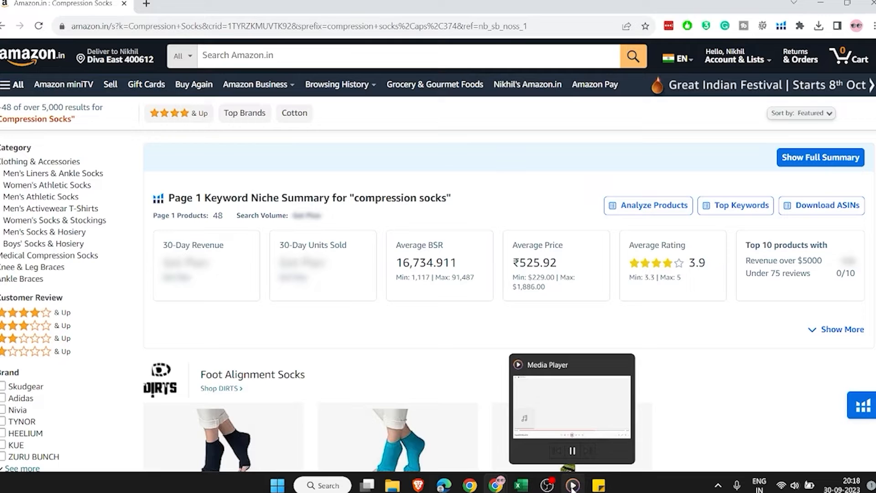
pyautogui.click(598, 485)
pyautogui.moveTo(610, 178); pyautogui.dragTo(500, 174)
pyautogui.hotkey('ctrl', 'c')
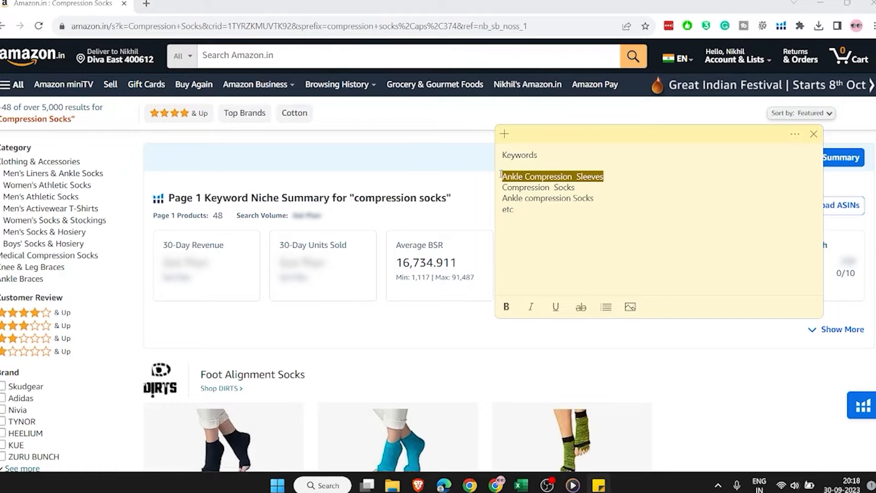
pyautogui.click(352, 56)
pyautogui.hotkey('ctrl', 'v')
pyautogui.press('Return')
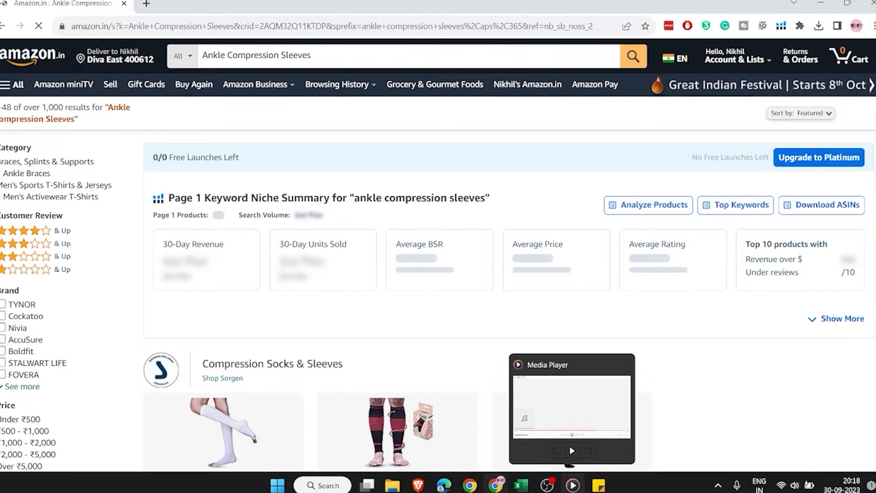
# Run Helium 10 Xray product research on the ankle compression sleeves results and check the keyword's search volume.
pyautogui.click(781, 27)
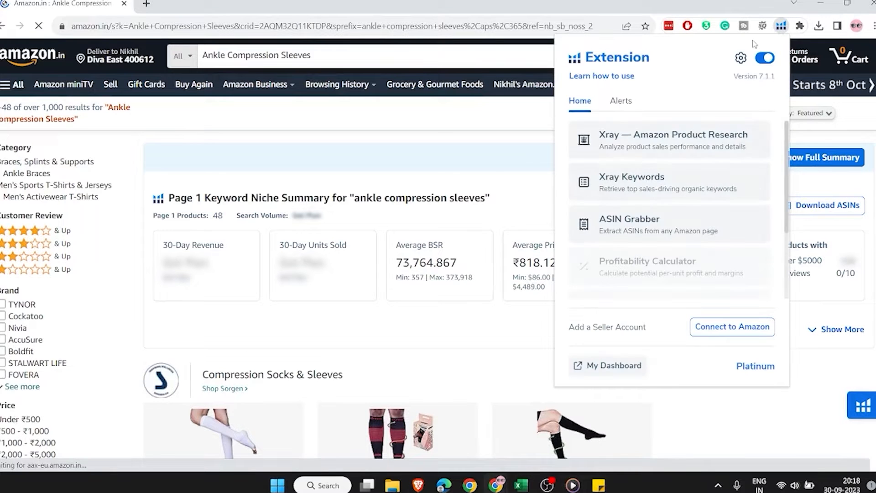
pyautogui.click(635, 144)
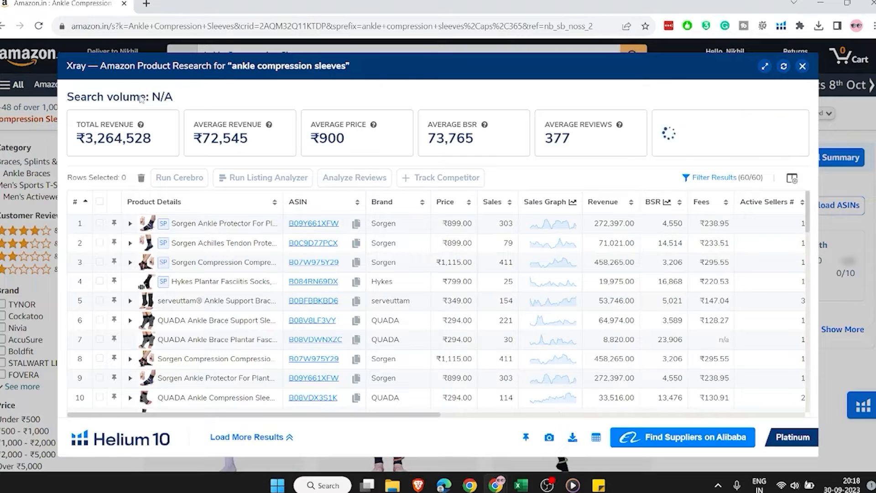
pyautogui.moveTo(173, 97); pyautogui.dragTo(77, 91)
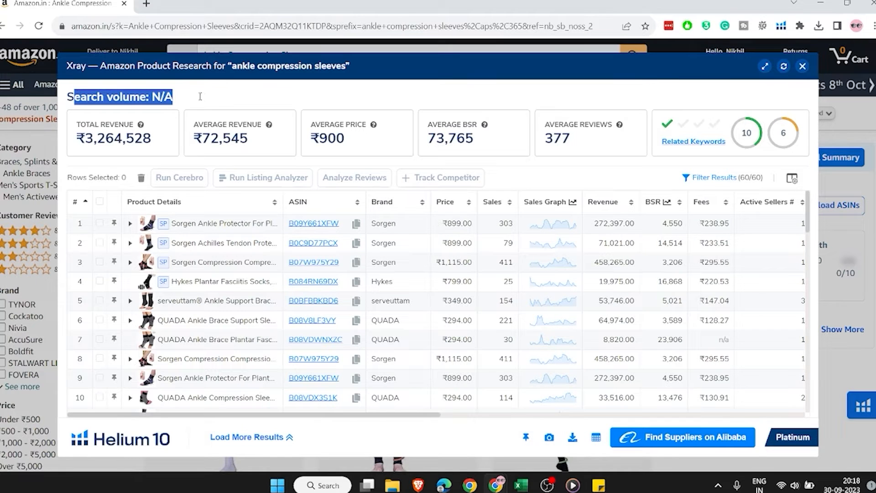
pyautogui.click(143, 93)
pyautogui.tripleClick(143, 92)
pyautogui.click(192, 97)
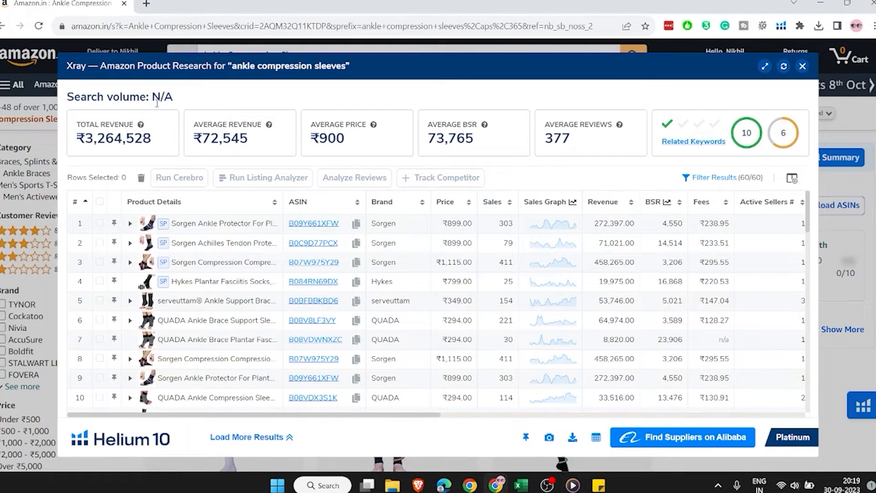
# Append "-NA" after Ankle Compression Sleeves in the Keywords cell of the Competitor List sheet in Excel.
pyautogui.click(520, 485)
pyautogui.doubleClick(151, 127)
pyautogui.write('-NA')
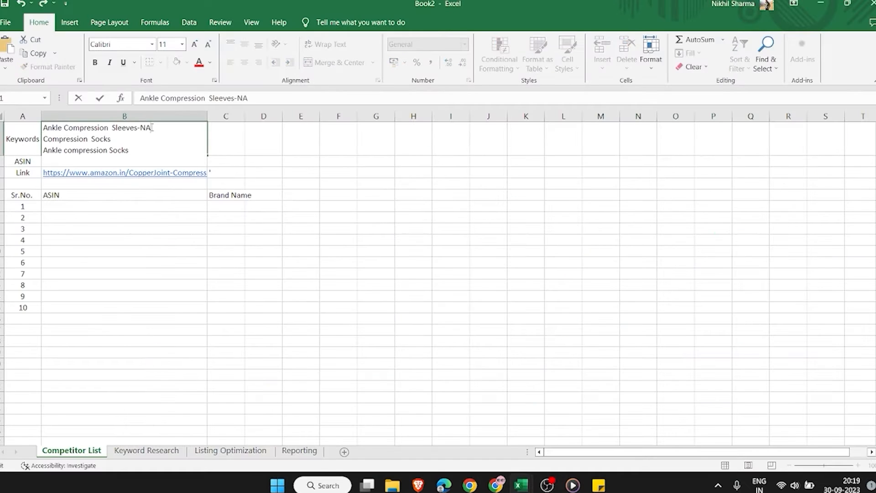
pyautogui.press('Return')
# Search Amazon India for Compression Socks from the sticky note and run Helium 10 Xray product research on the results.
pyautogui.moveTo(496, 484)
pyautogui.click(534, 459)
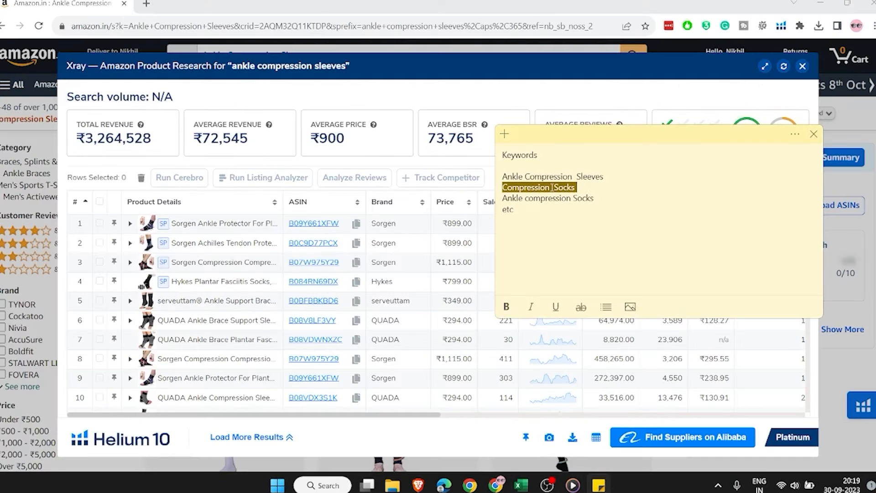
pyautogui.write('Compression Socks')
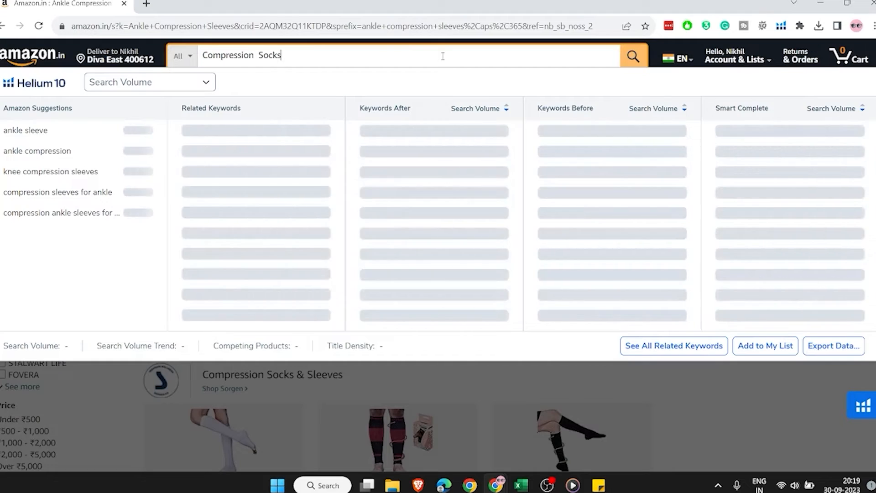
pyautogui.press('Return')
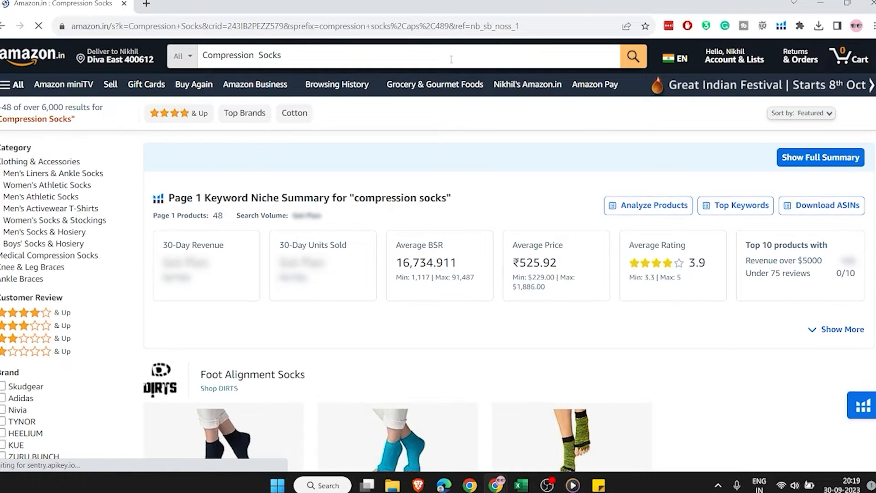
pyautogui.click(781, 25)
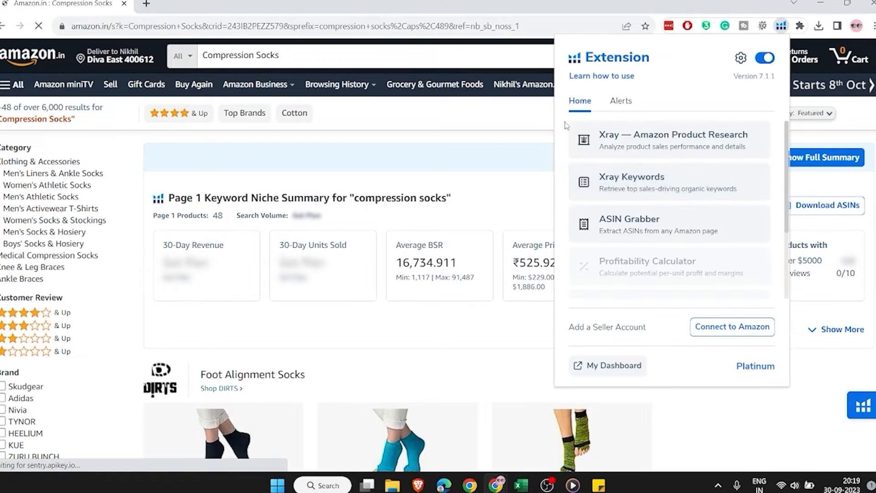
pyautogui.click(629, 145)
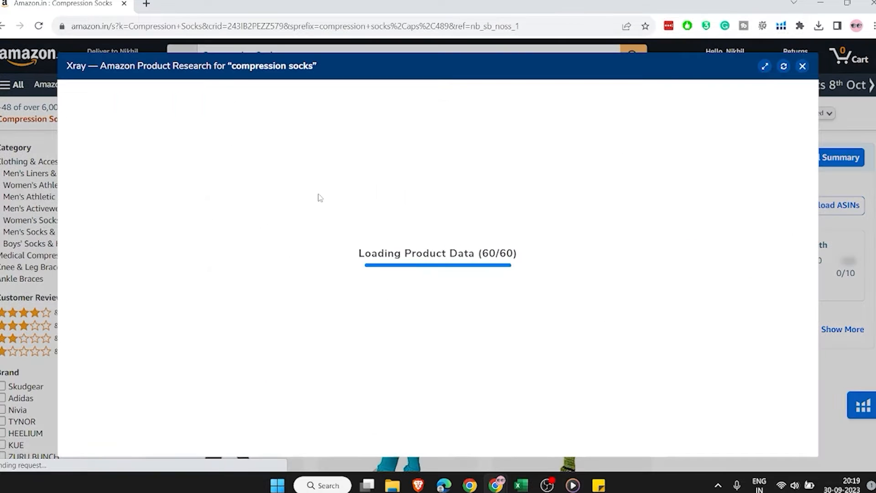
# Copy the Compression Socks search volume from Xray and record it as "-7,790" after that keyword in the Excel Keywords cell.
pyautogui.doubleClick(169, 97)
pyautogui.hotkey('ctrl', 'c')
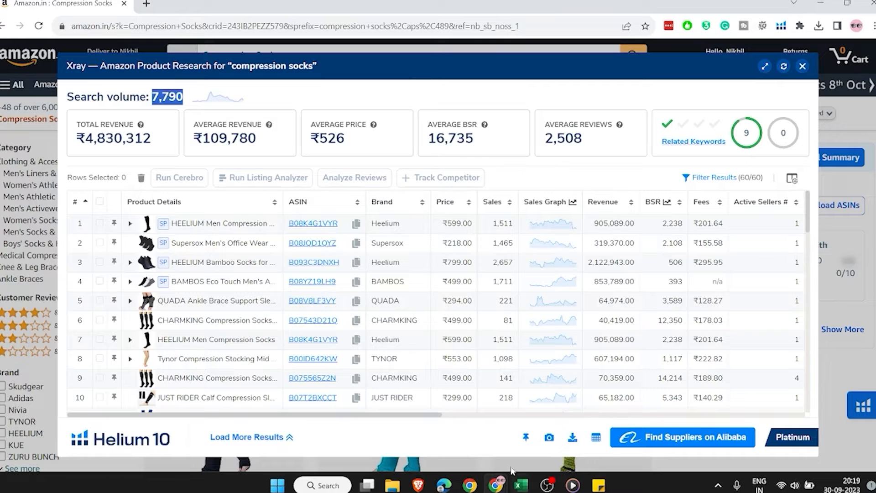
pyautogui.click(520, 485)
pyautogui.doubleClick(119, 139)
pyautogui.hotkey('ctrl', 'v')
# Search Amazon India for Ankle compression Socks from the sticky note and run Helium 10 Xray product research on the results.
pyautogui.click(495, 485)
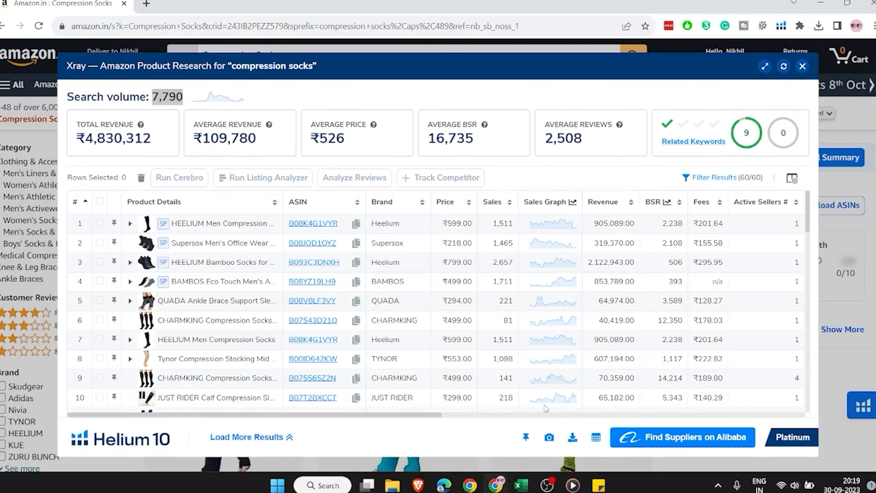
pyautogui.click(802, 68)
pyautogui.click(599, 485)
pyautogui.tripleClick(550, 197)
pyautogui.hotkey('ctrl', 'c')
pyautogui.doubleClick(385, 60)
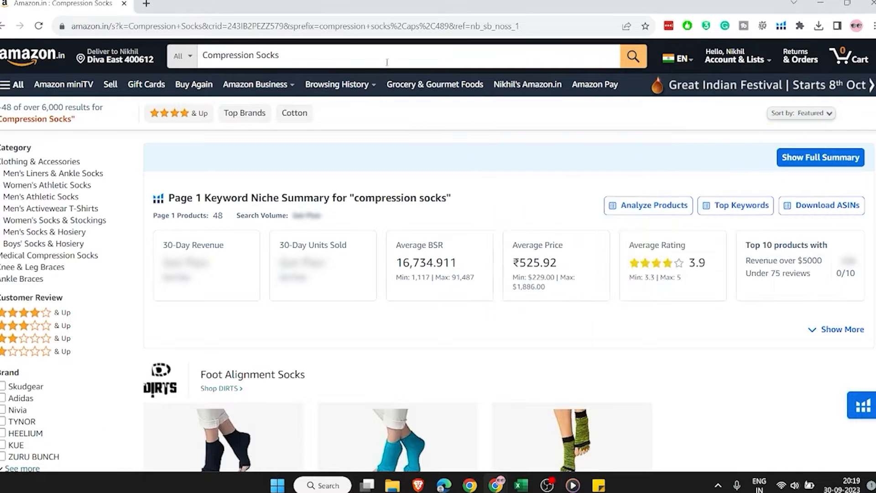
pyautogui.hotkey('ctrl', 'a')
pyautogui.hotkey('ctrl', 'v')
pyautogui.press('Return')
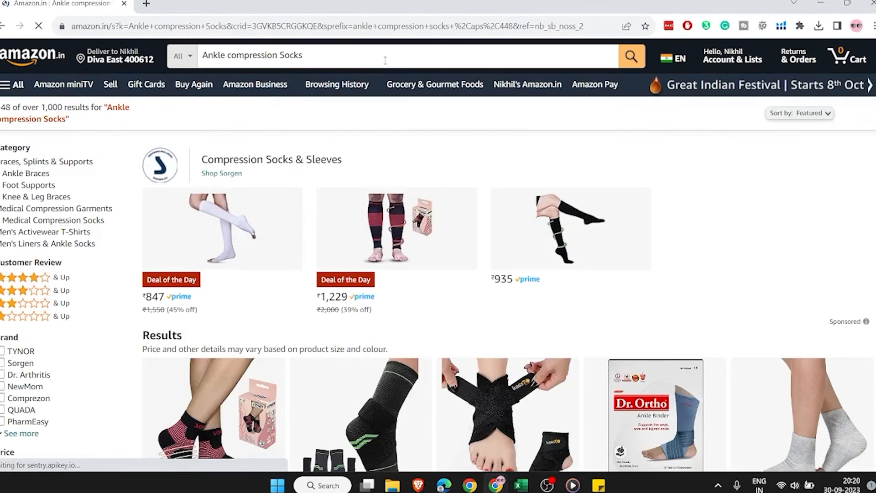
pyautogui.click(781, 26)
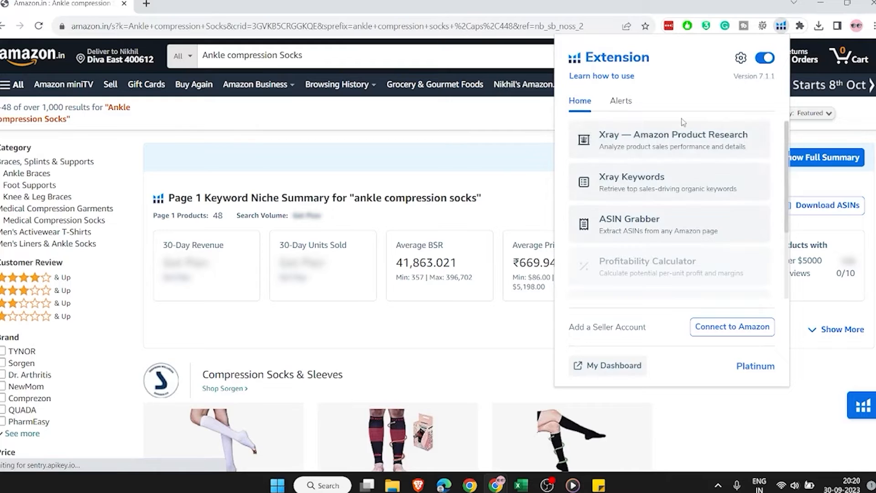
pyautogui.click(683, 134)
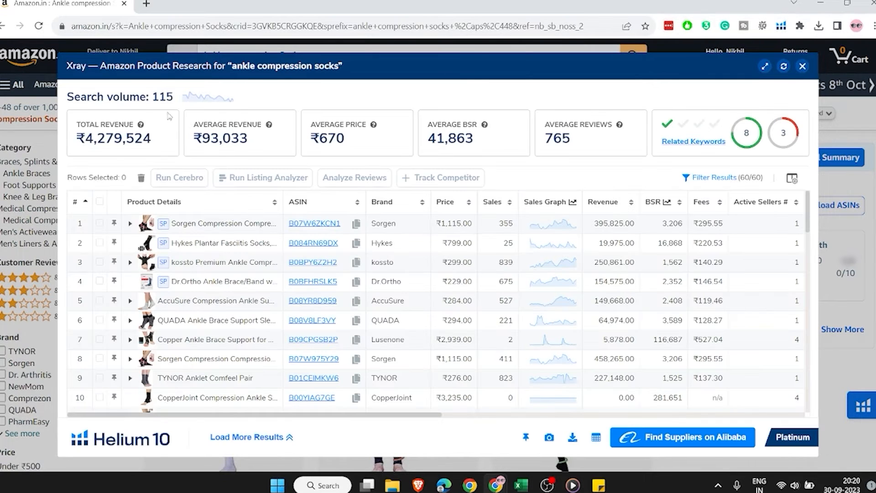
# Copy the search volume from Xray and append it as "-115" after Ankle compression Socks in the Excel Keywords cell.
pyautogui.doubleClick(163, 97)
pyautogui.hotkey('ctrl', 'c')
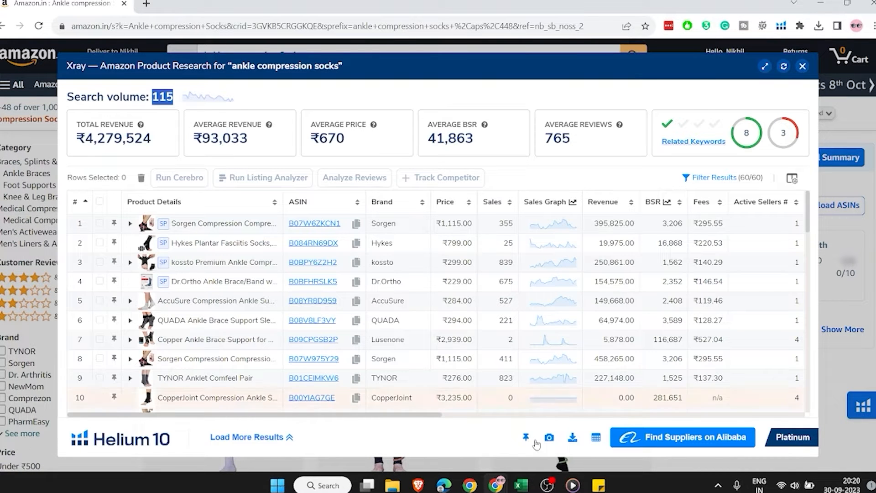
pyautogui.click(521, 485)
pyautogui.click(138, 151)
pyautogui.write('-')
pyautogui.hotkey('ctrl', 'v')
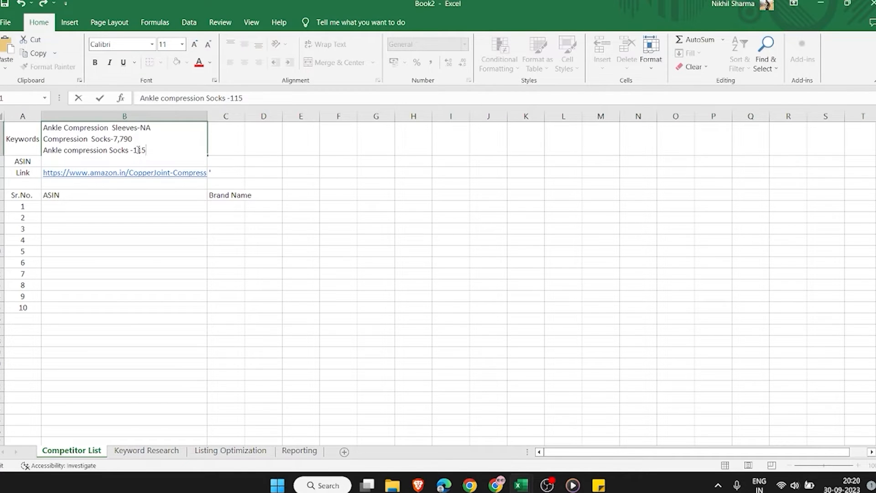
pyautogui.click(237, 330)
# Copy Compression Socks without its volume from the Keywords cell and search Amazon India for it.
pyautogui.click(109, 148)
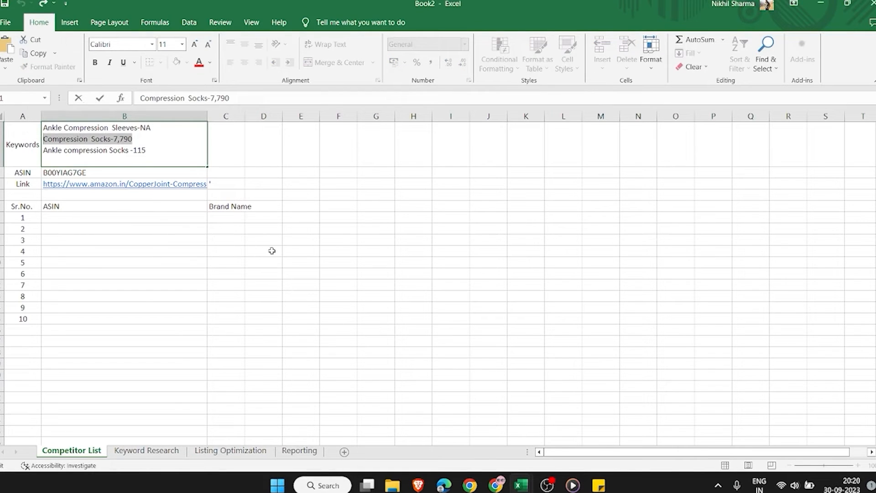
pyautogui.click(272, 251)
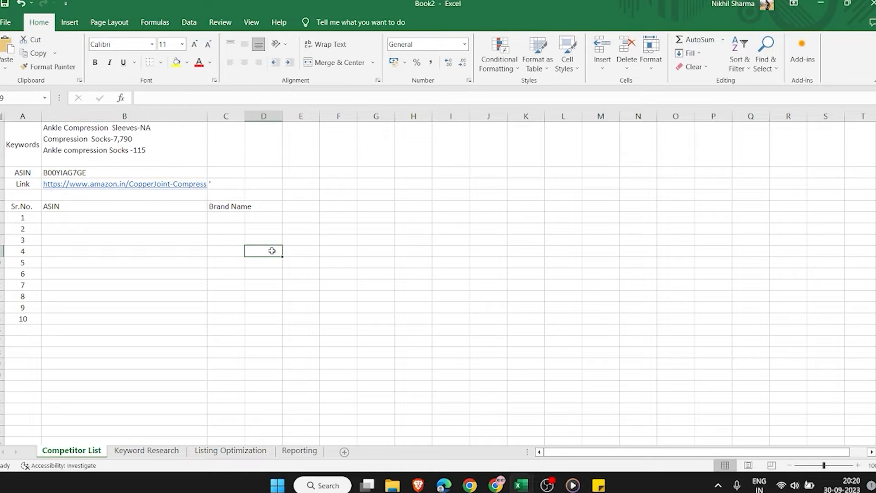
pyautogui.doubleClick(112, 137)
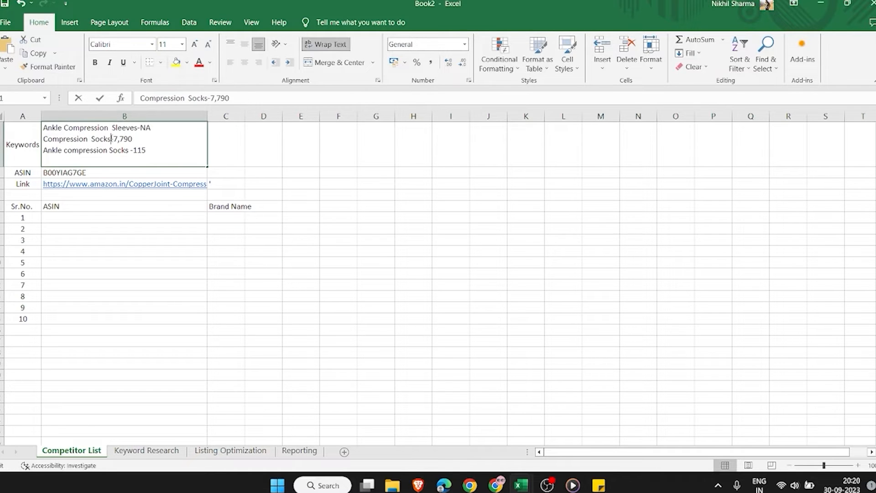
pyautogui.hotkey('ctrl', 'shift', 'Left')
pyautogui.hotkey('ctrl', 'shift', 'Left')
pyautogui.hotkey('ctrl', 'c')
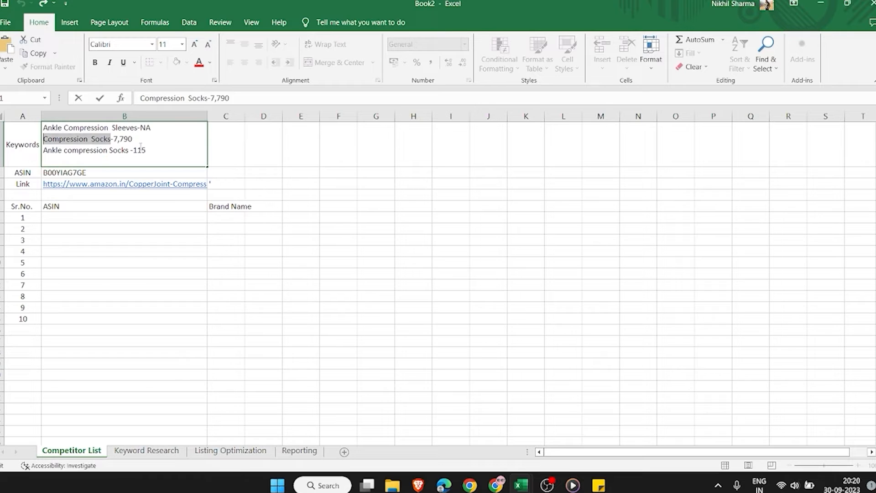
pyautogui.hotkey('alt', 'Tab')
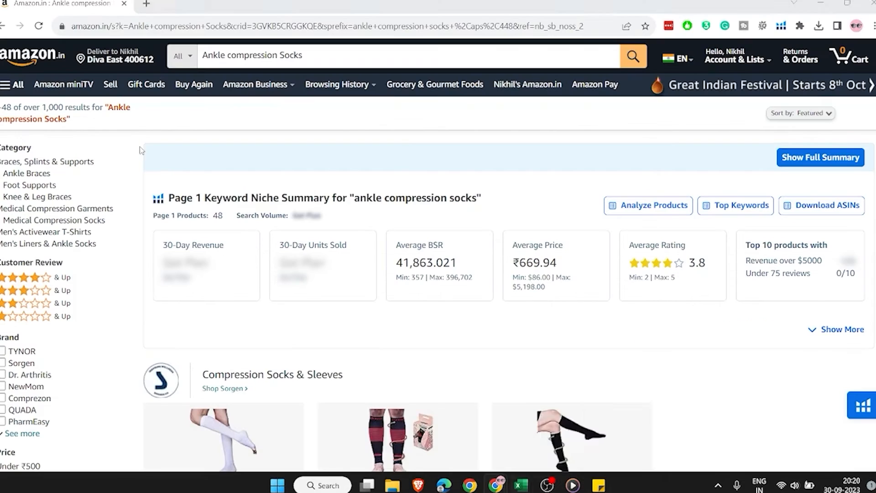
pyautogui.click(454, 60)
pyautogui.hotkey('ctrl', 'a')
pyautogui.hotkey('ctrl', 'v')
pyautogui.hotkey('alt', 'Tab')
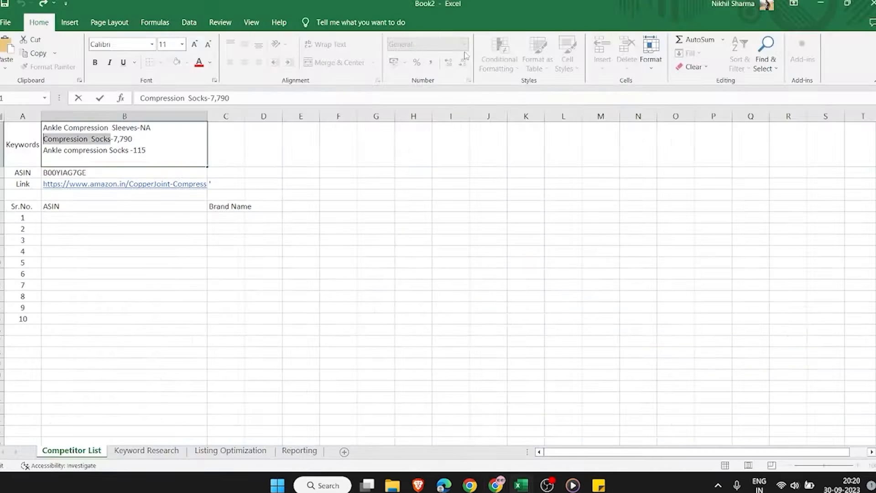
pyautogui.hotkey('alt', 'Tab')
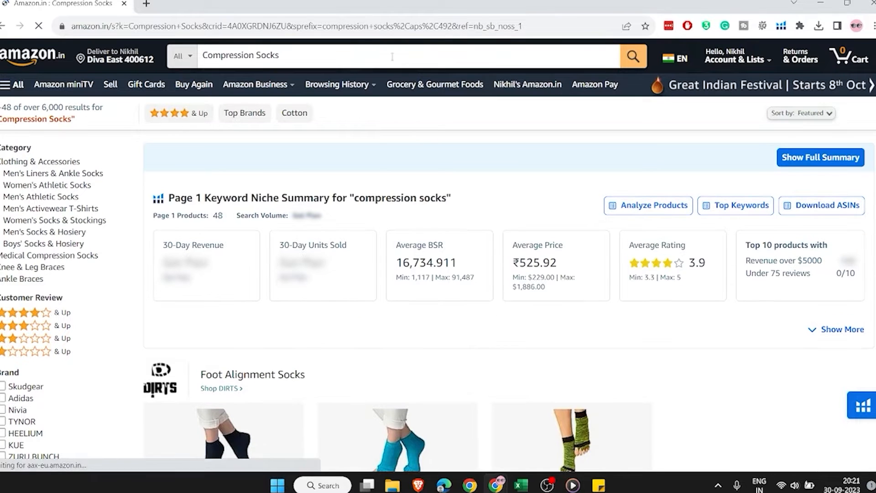
# Run Helium 10 Xray product research on the compression socks results and filter out the sponsored products.
pyautogui.click(781, 26)
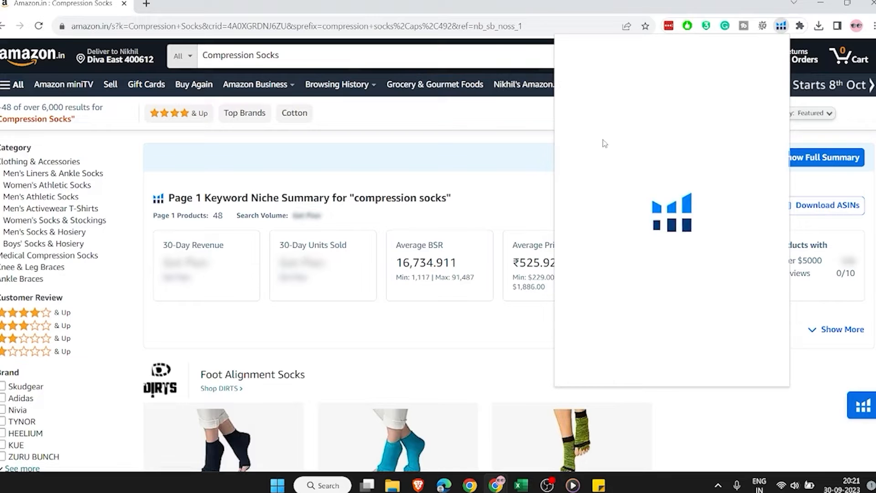
pyautogui.click(632, 143)
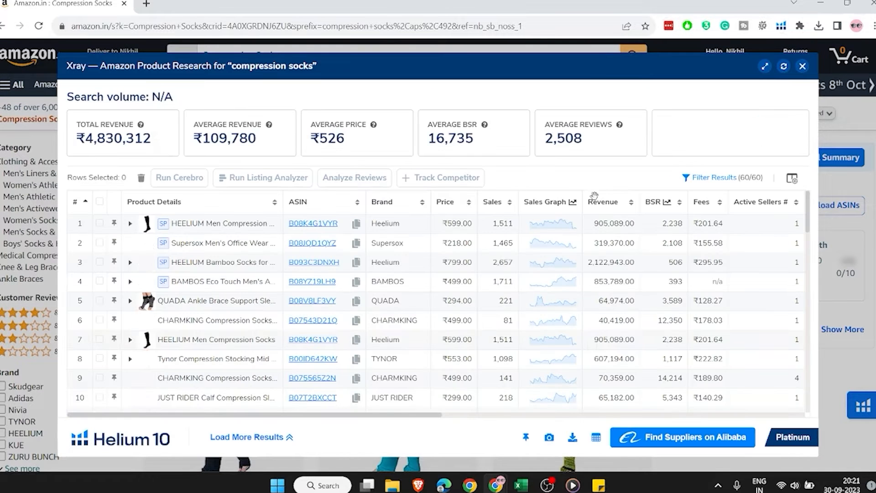
pyautogui.click(720, 178)
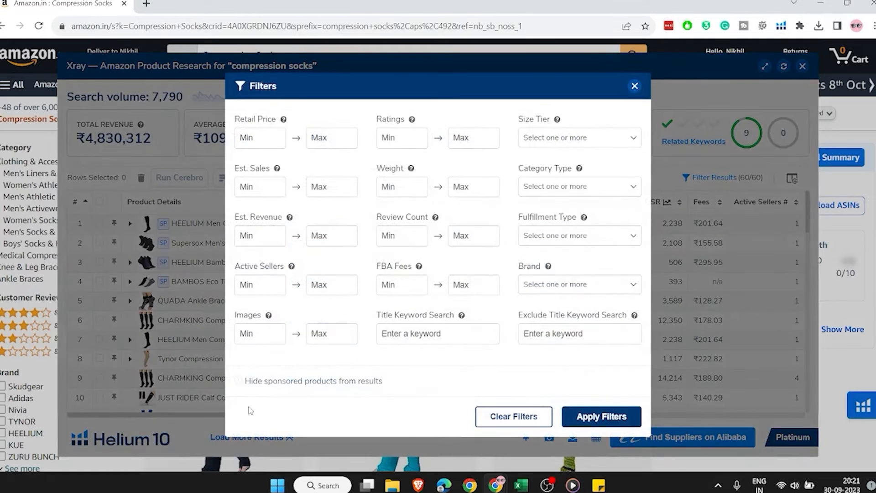
pyautogui.click(238, 382)
pyautogui.click(581, 414)
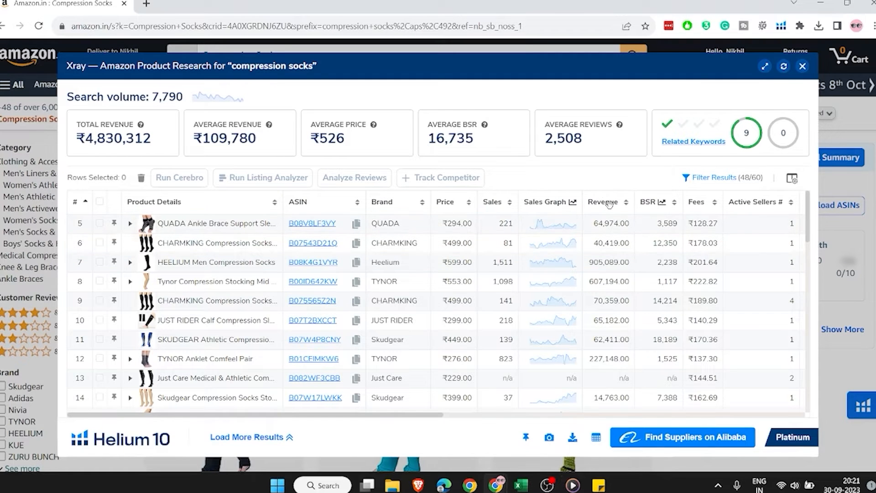
# Sort the Xray product list by revenue from highest to lowest and examine the top revenue figures.
pyautogui.click(609, 204)
pyautogui.click(609, 204)
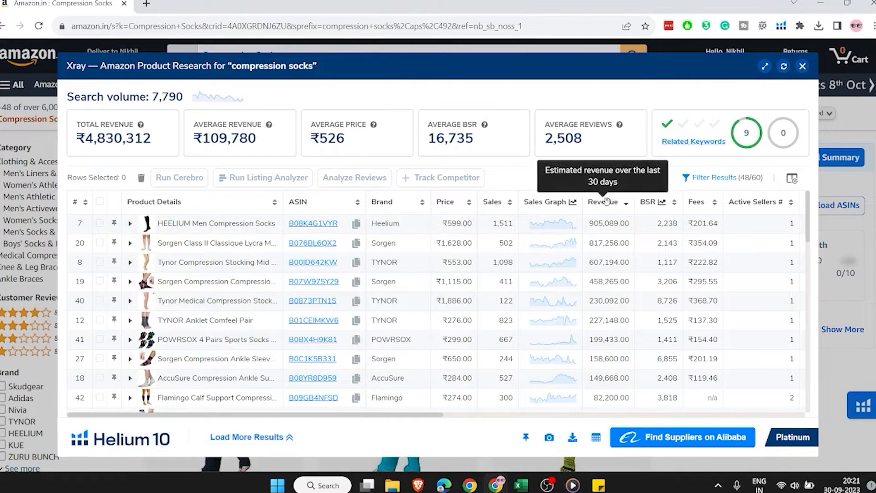
pyautogui.moveTo(588, 223); pyautogui.dragTo(613, 299)
pyautogui.click(612, 294)
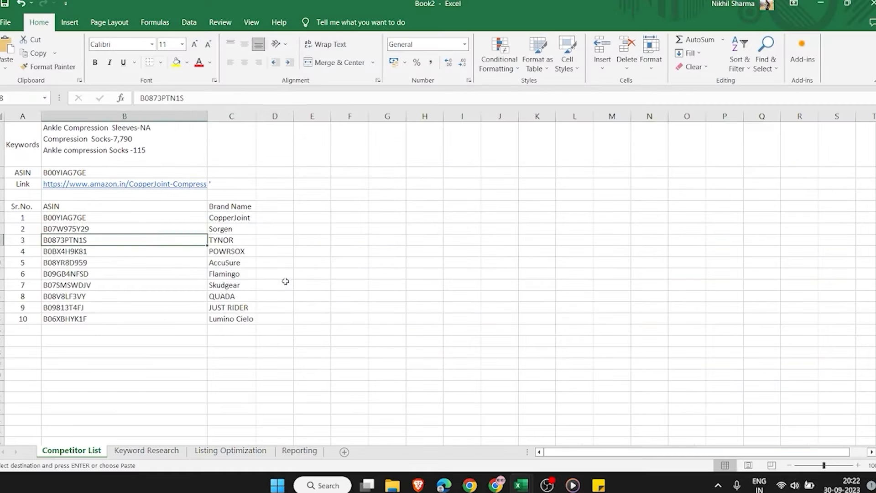
# Review the ASINs and brand names of the ten products listed on the Competitor List sheet in Excel.
pyautogui.click(287, 283)
pyautogui.click(106, 431)
pyautogui.click(121, 364)
pyautogui.moveTo(64, 217); pyautogui.dragTo(87, 315)
pyautogui.click(228, 307)
pyautogui.moveTo(232, 218); pyautogui.dragTo(230, 320)
pyautogui.click(300, 285)
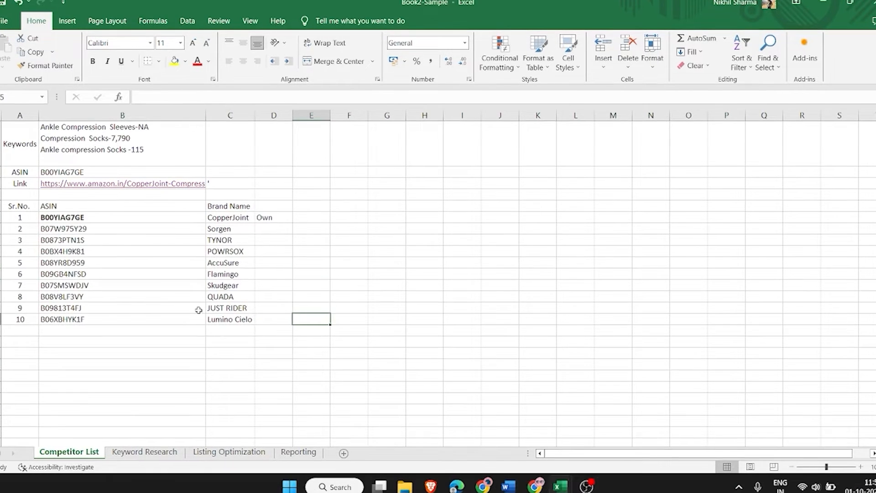
pyautogui.click(89, 216)
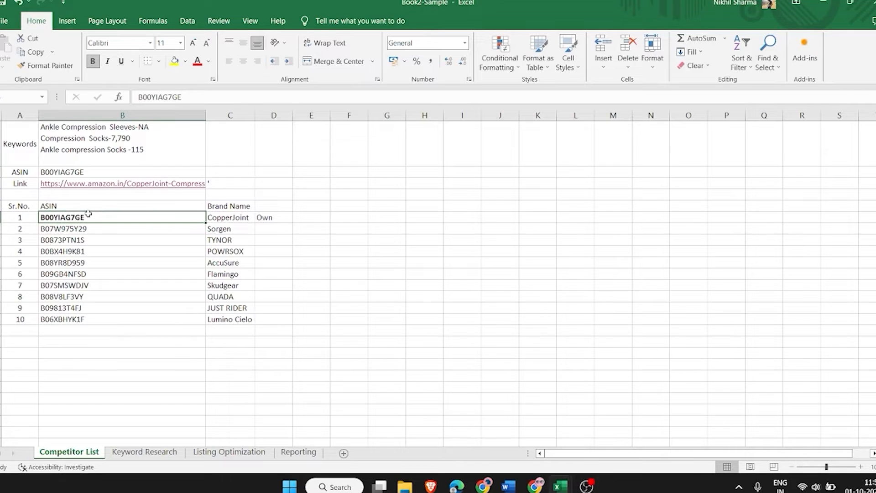
pyautogui.hotkey('ctrl', 'shift', 'Down')
pyautogui.press('Up')
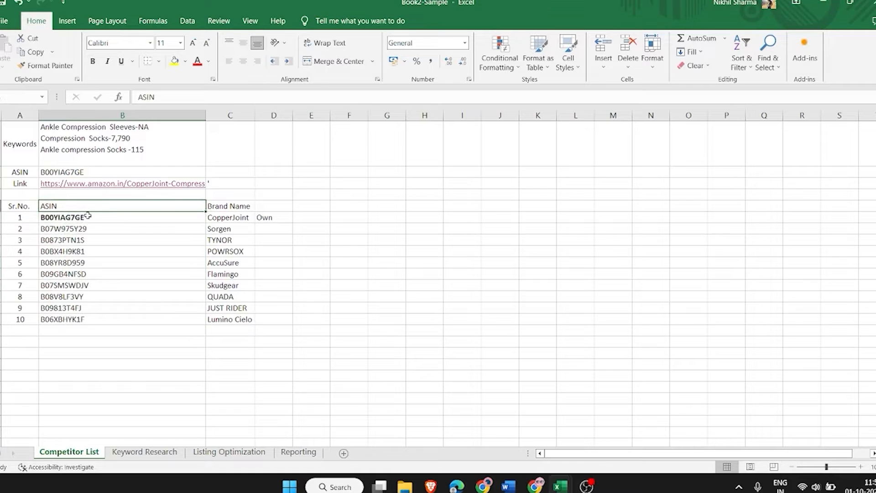
pyautogui.click(88, 215)
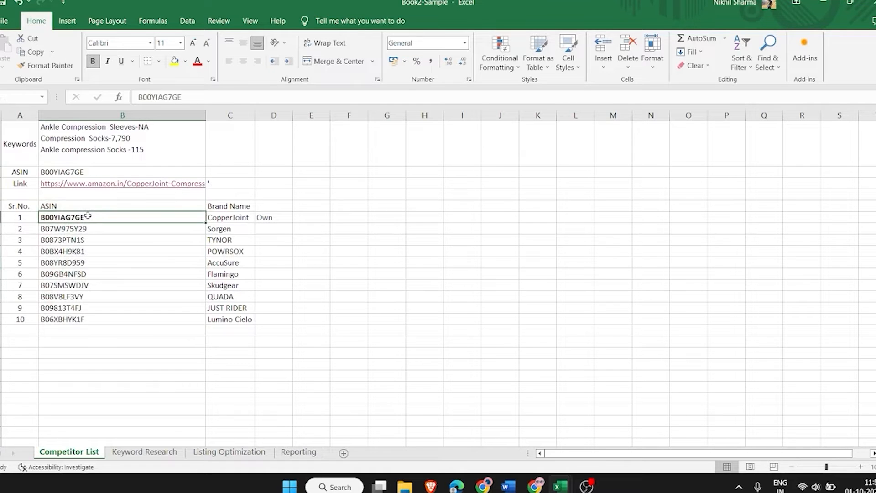
pyautogui.hotkey('ctrl', 'shift', 'Down')
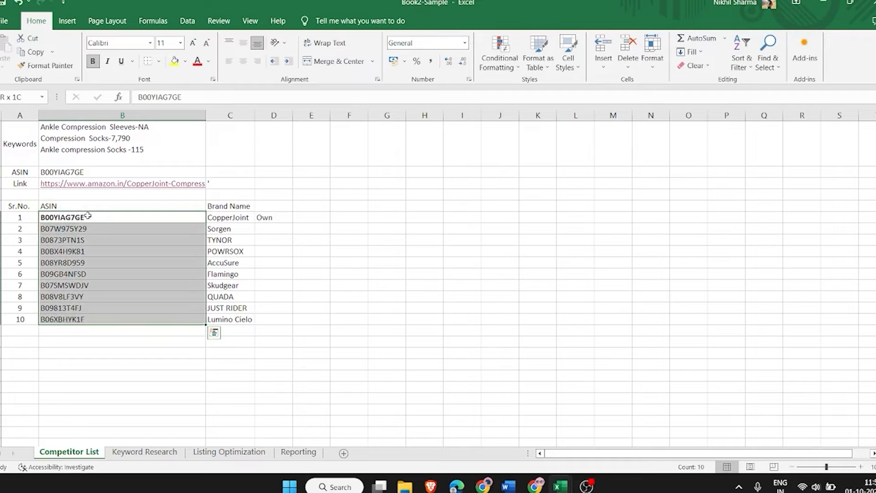
pyautogui.hotkey('ctrl', 'q')
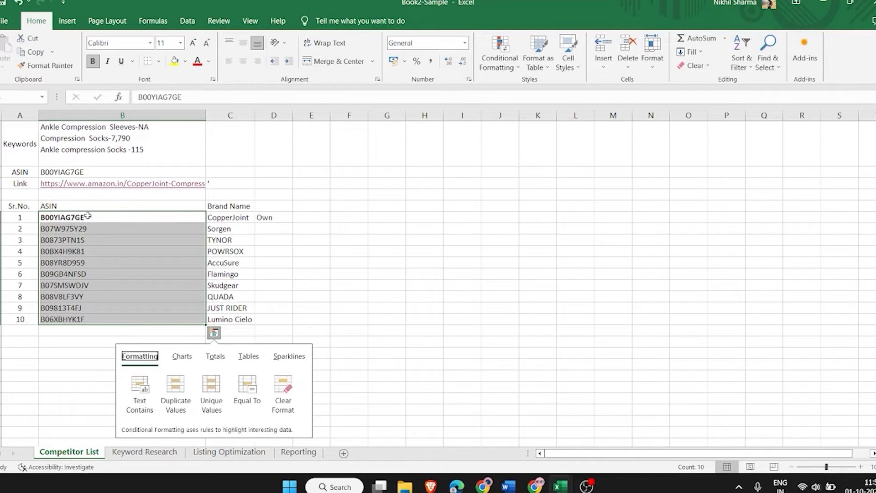
pyautogui.click(95, 230)
pyautogui.click(86, 217)
pyautogui.hotkey('shift', 'space')
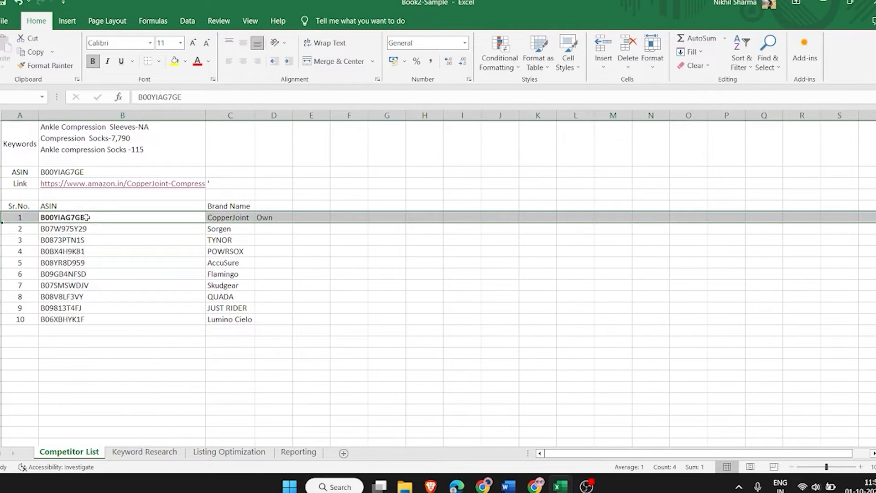
# Copy all ten ASINs from the Competitor List sheet, starting with the CopperJoint one.
pyautogui.press('Left')
pyautogui.press('Right')
pyautogui.hotkey('ctrl', 'c')
pyautogui.hotkey('ctrl', 'shift', 'Down')
pyautogui.hotkey('ctrl', 'c')
# Open Helium 10 Cerebro in the browser and enter the ten copied ASINs as product identifiers for Amazon India.
pyautogui.hotkey('alt', 'Tab')
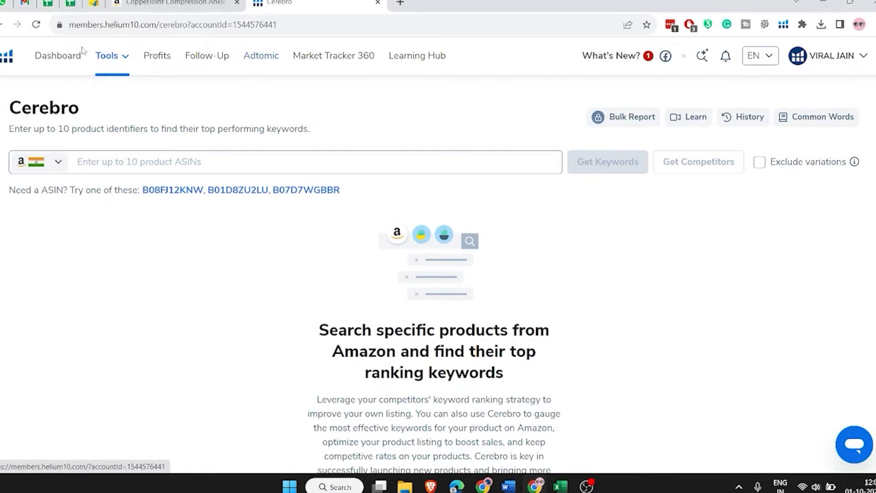
pyautogui.click(122, 61)
pyautogui.click(266, 270)
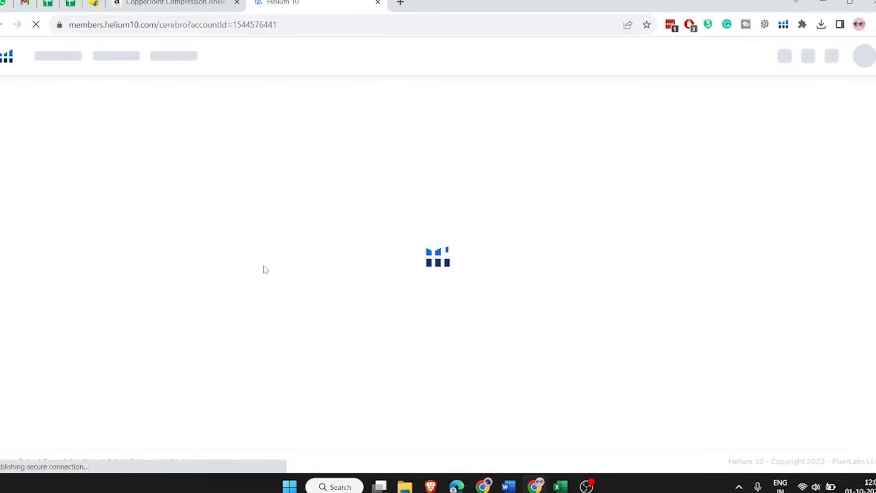
pyautogui.click(187, 162)
pyautogui.hotkey('ctrl', 'v')
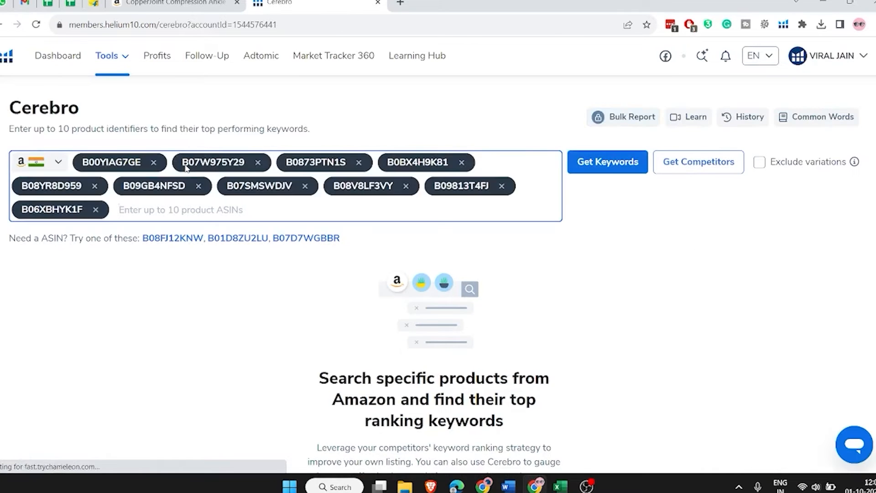
# Get keywords for the ten ASINs by running a new search instead of loading the history, and look over the filters and keyword distribution.
pyautogui.click(603, 170)
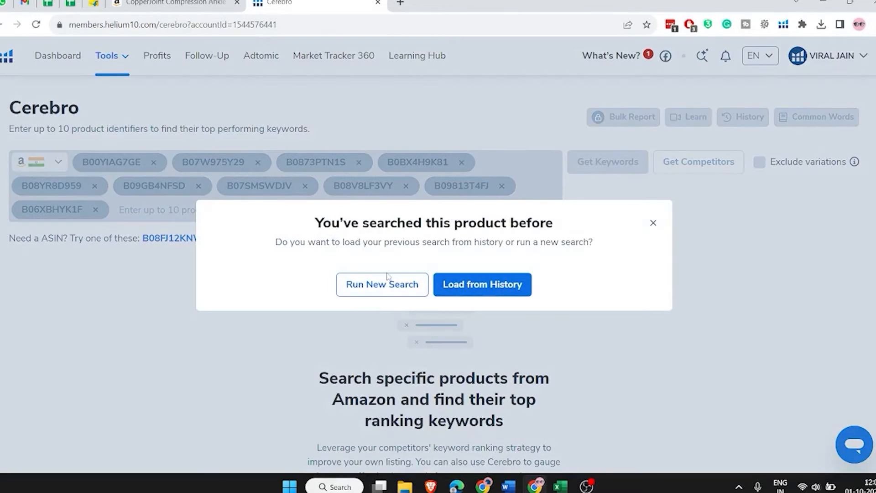
pyautogui.click(373, 285)
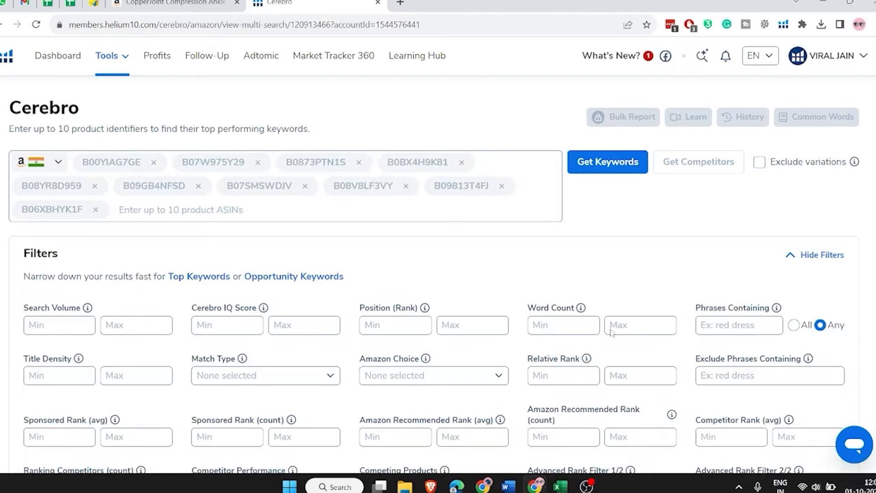
pyautogui.scroll(-2, 638, 325)
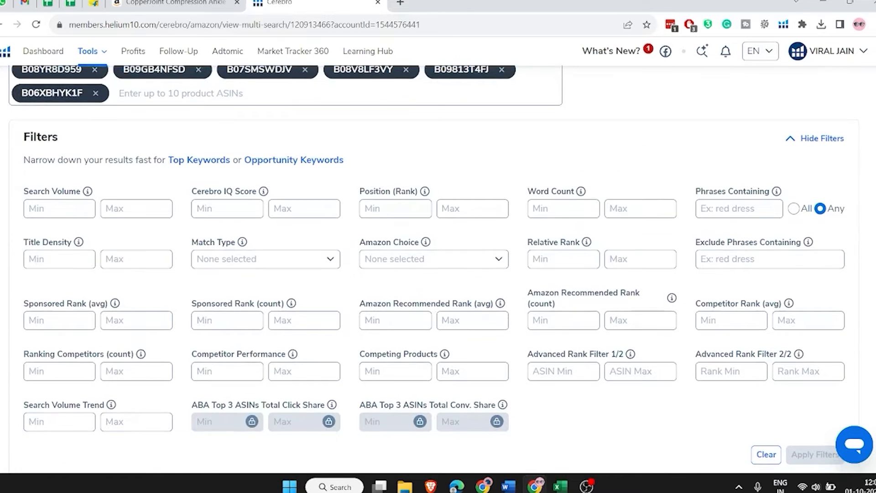
pyautogui.scroll(-7, 427, 251)
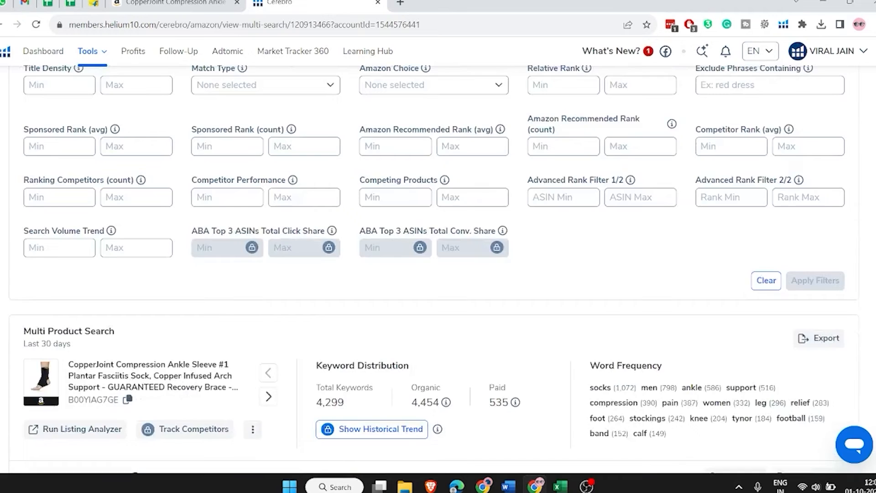
# Filter the Cerebro keywords to an average competitor rank from 1 to 20.
pyautogui.tripleClick(85, 285)
pyautogui.click(208, 290)
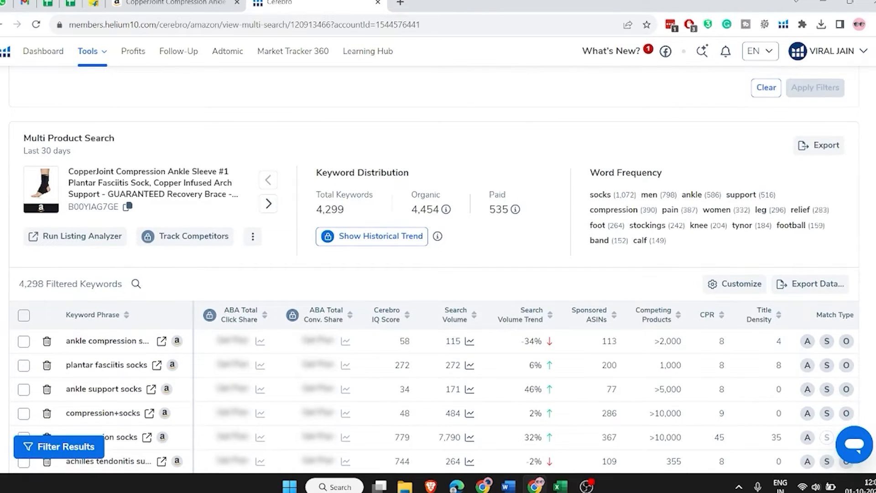
pyautogui.scroll(3, 433, 266)
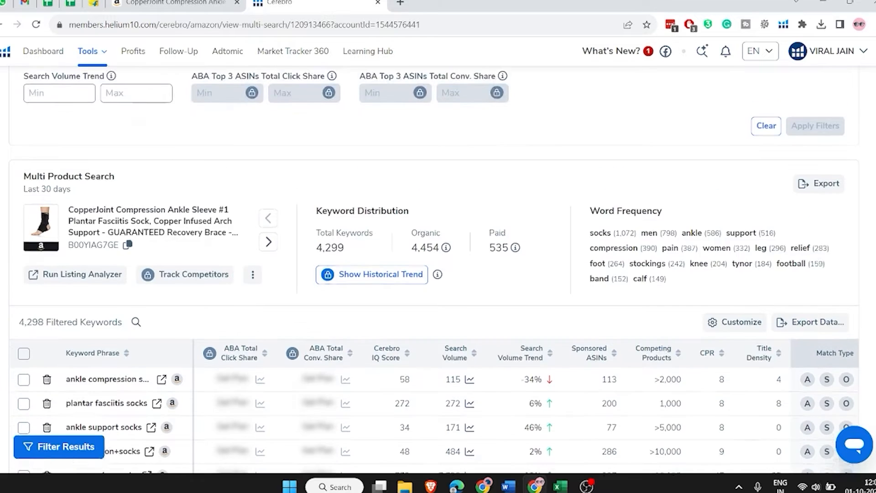
pyautogui.scroll(3, 711, 178)
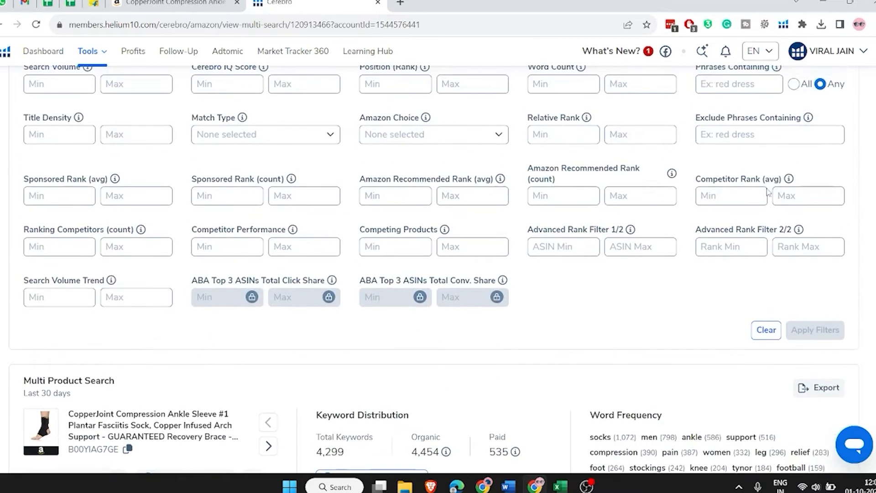
pyautogui.moveTo(691, 179); pyautogui.dragTo(806, 178)
pyautogui.click(837, 174)
pyautogui.click(747, 195)
pyautogui.write('1')
pyautogui.press('Tab')
pyautogui.write('20')
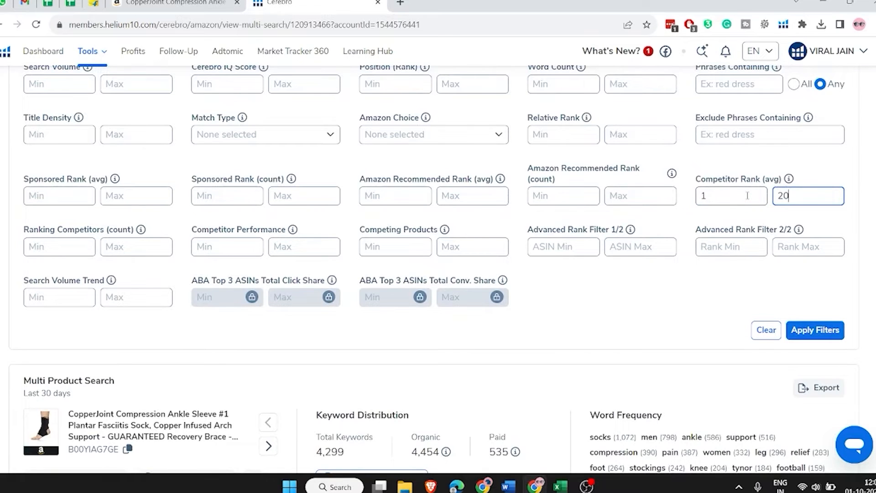
pyautogui.click(812, 330)
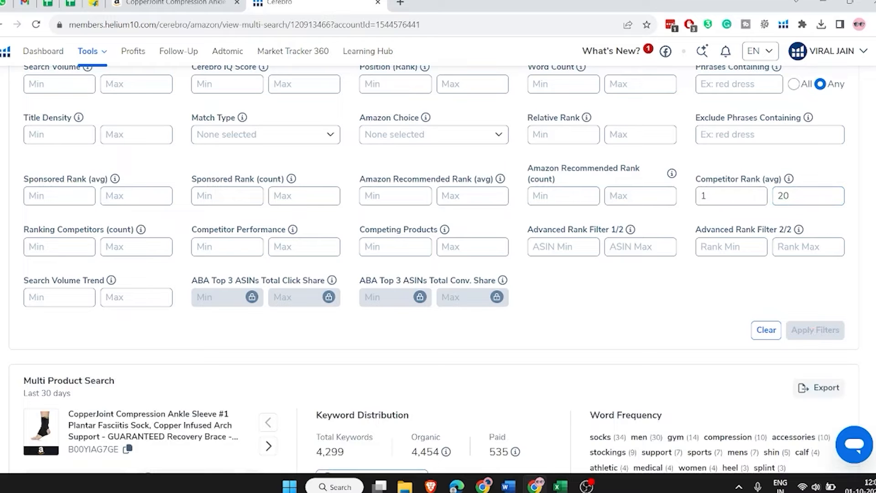
# Look over the filtered keyword table and start exporting its data.
pyautogui.scroll(-4, 434, 269)
pyautogui.scroll(-4, 494, 226)
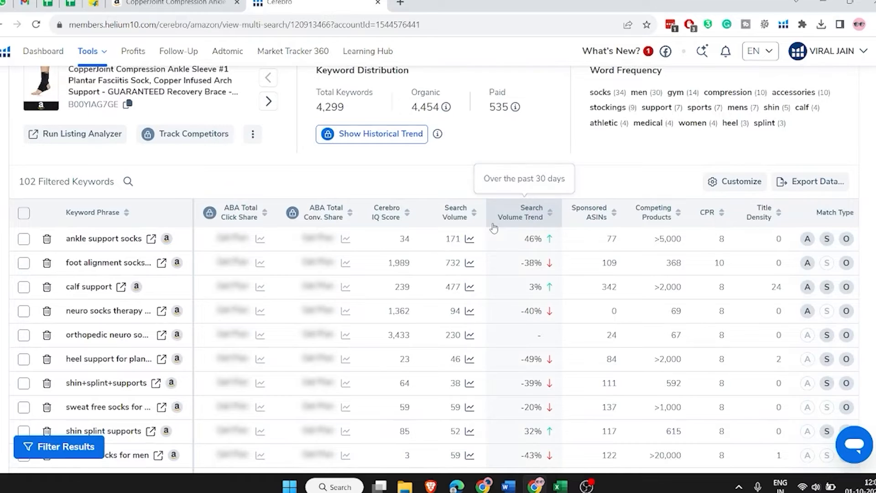
pyautogui.click(814, 182)
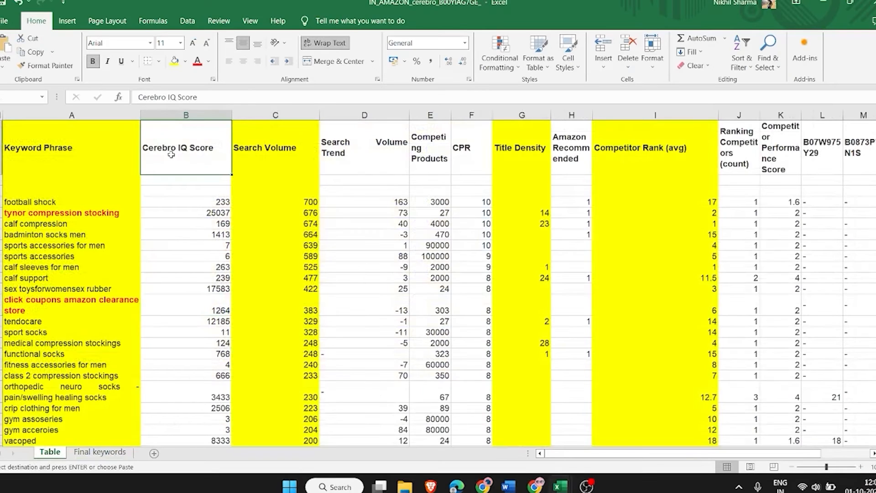
# In the exported Excel table, delete the Cerebro IQ Score, Search Volume Trend, Competing Products, CPR and Amazon Recommended columns.
pyautogui.click(78, 139)
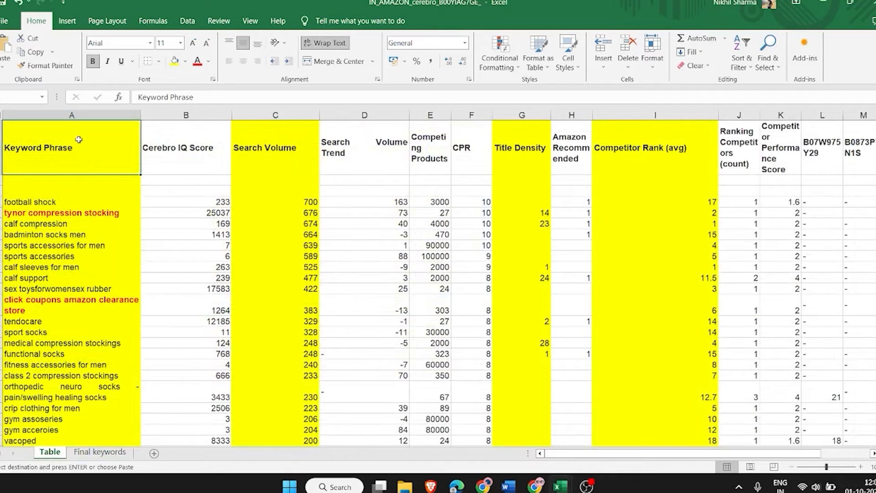
pyautogui.click(186, 115)
pyautogui.hotkey('ctrl', '-')
pyautogui.click(313, 216)
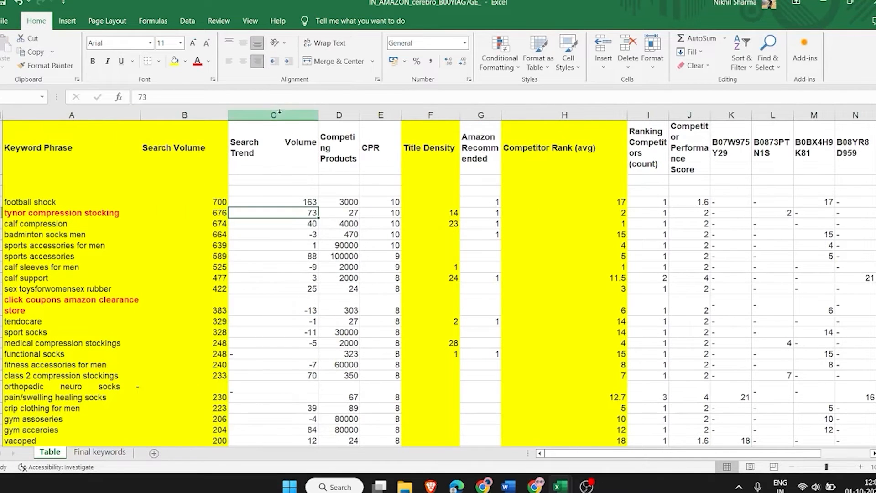
pyautogui.moveTo(279, 115); pyautogui.dragTo(373, 115)
pyautogui.hotkey('ctrl', '-')
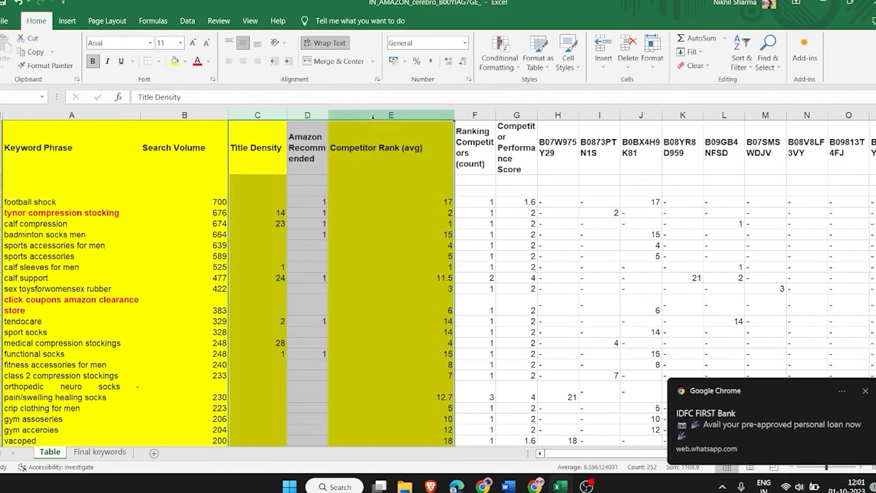
pyautogui.click(303, 117)
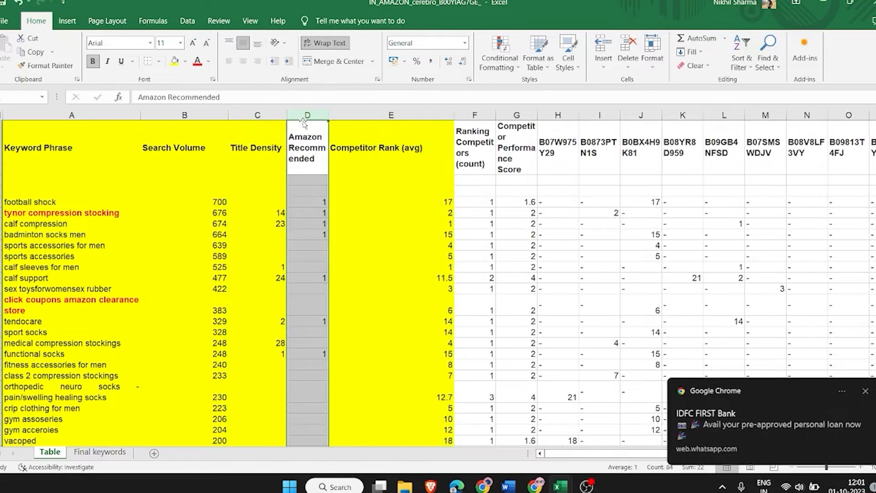
pyautogui.hotkey('ctrl', '-')
pyautogui.click(553, 286)
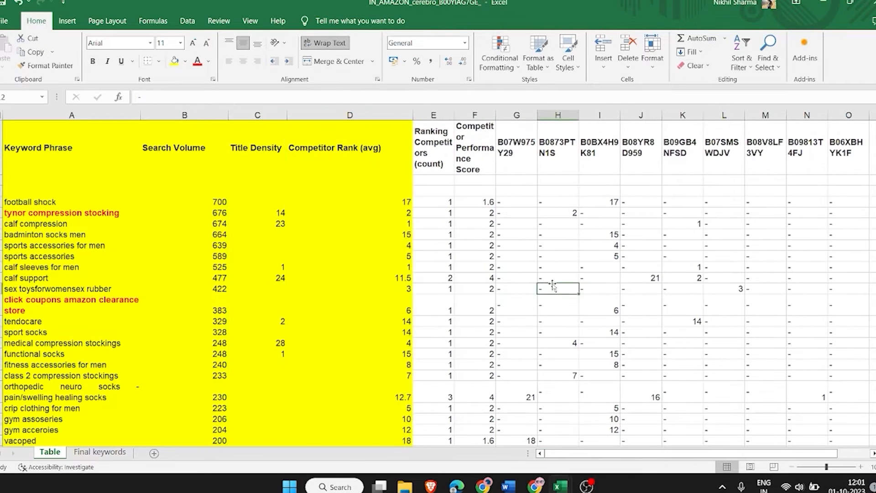
# Delete the Ranking Competitors (count), Competitor Performance Score and all individual ASIN columns from the Table sheet.
pyautogui.click(429, 115)
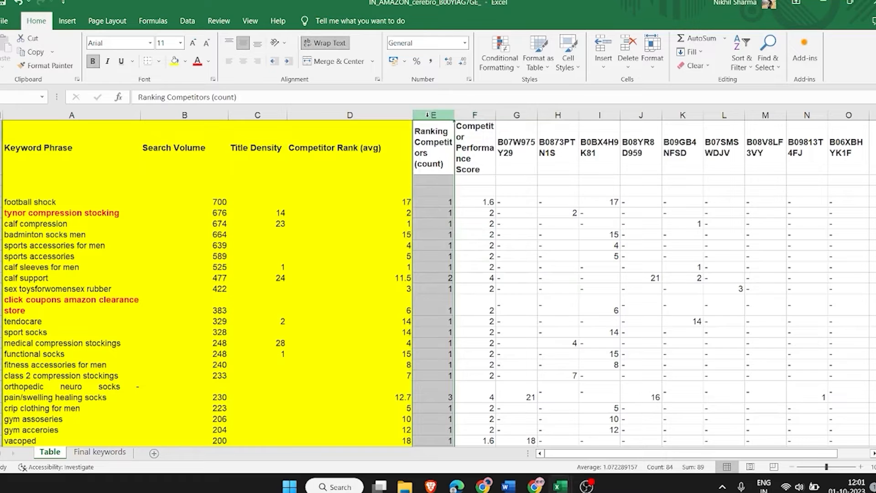
pyautogui.hotkey('shift', 'Right')
pyautogui.hotkey('shift', 'Right')
pyautogui.hotkey('shift', 'Right')
pyautogui.hotkey('shift', 'Right')
pyautogui.hotkey('shift', 'Right')
pyautogui.hotkey('shift', 'Right')
pyautogui.hotkey('shift', 'Right')
pyautogui.hotkey('shift', 'Right')
pyautogui.hotkey('shift', 'Right')
pyautogui.hotkey('shift', 'Right')
pyautogui.hotkey('shift', 'Right')
pyautogui.hotkey('shift', 'Left')
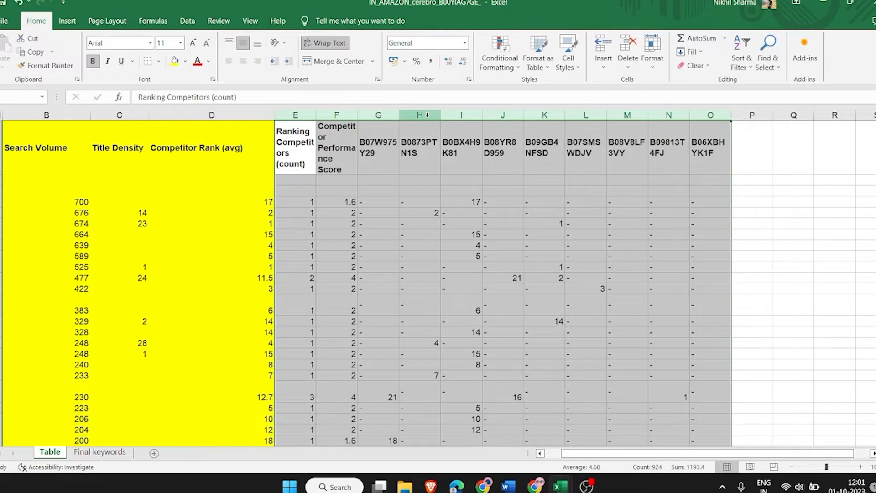
pyautogui.hotkey('ctrl', '-')
pyautogui.hotkey('ctrl', 'Home')
pyautogui.click(259, 256)
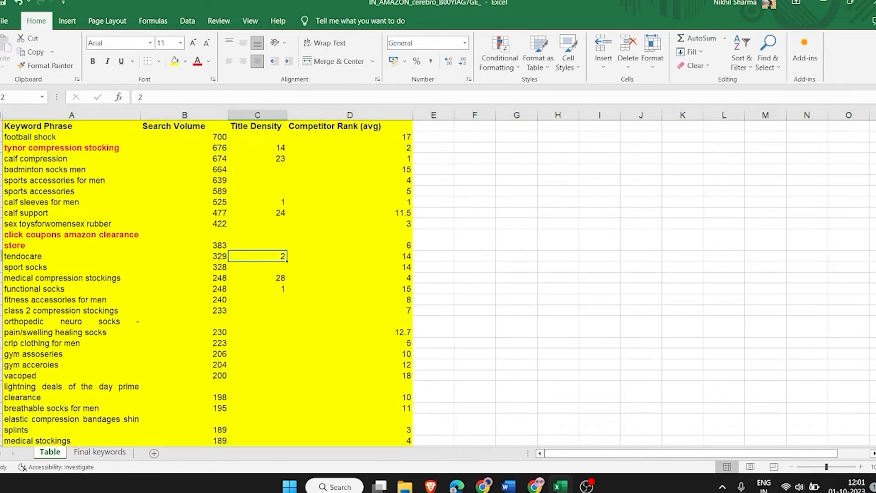
# Make the header row taller and apply all borders to the whole keyword table.
pyautogui.moveTo(1, 131); pyautogui.dragTo(1, 144)
pyautogui.click(94, 182)
pyautogui.click(67, 132)
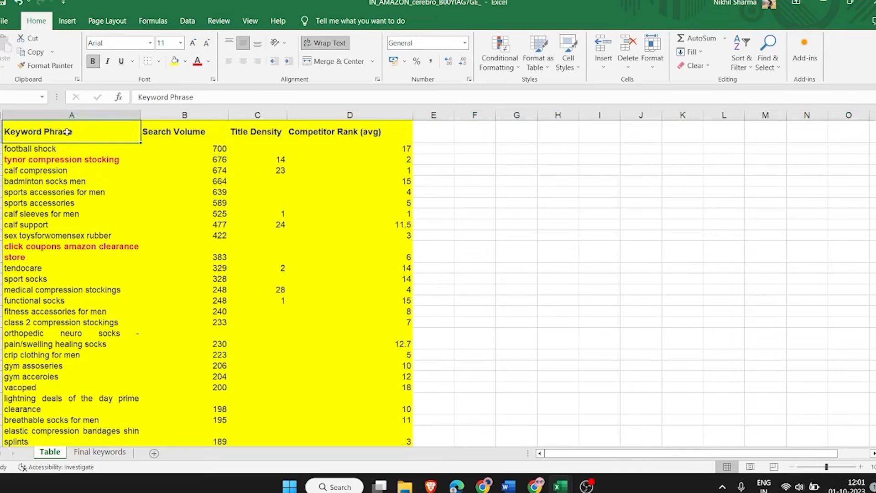
pyautogui.hotkey('ctrl', 'shift', 'Right')
pyautogui.hotkey('ctrl', 'shift', 'Down')
pyautogui.hotkey('alt', 'h')
pyautogui.press('b')
pyautogui.press('a')
pyautogui.scroll(2, 67, 132)
pyautogui.click(136, 250)
pyautogui.hotkey('ctrl', 'Home')
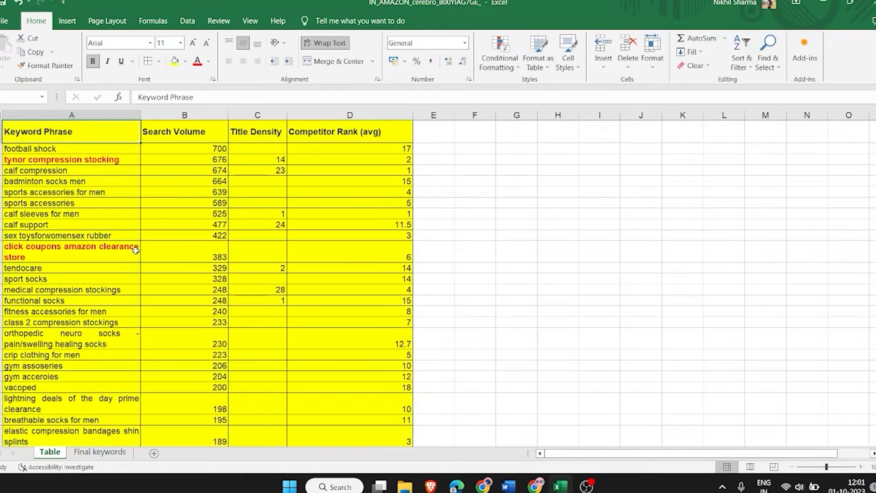
# Review the keyword phrases on the Table sheet, including the red-marked ones.
pyautogui.click(87, 114)
pyautogui.click(70, 157)
pyautogui.click(73, 115)
pyautogui.click(70, 160)
pyautogui.click(94, 201)
pyautogui.click(91, 136)
pyautogui.click(94, 150)
pyautogui.click(93, 160)
pyautogui.click(110, 251)
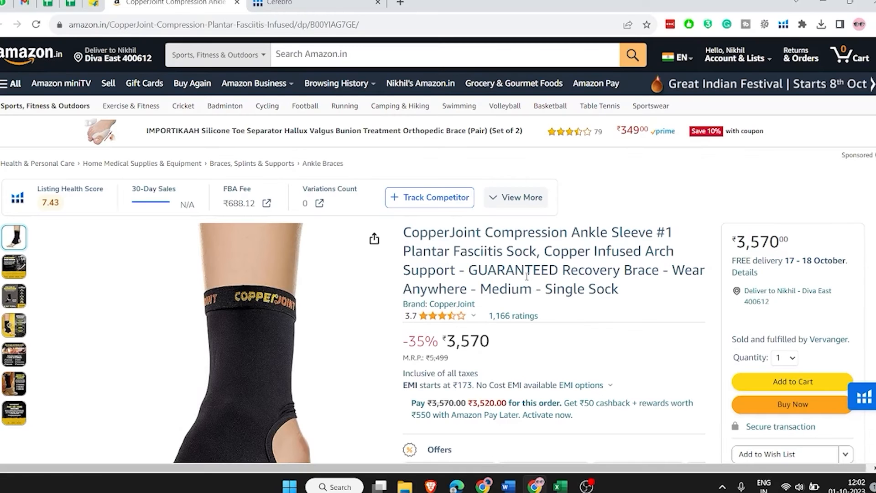
# Examine the title and main image of the CopperJoint ankle sleeve on its Amazon listing in the browser.
pyautogui.tripleClick(525, 271)
pyautogui.click(593, 295)
pyautogui.scroll(-5, 438, 274)
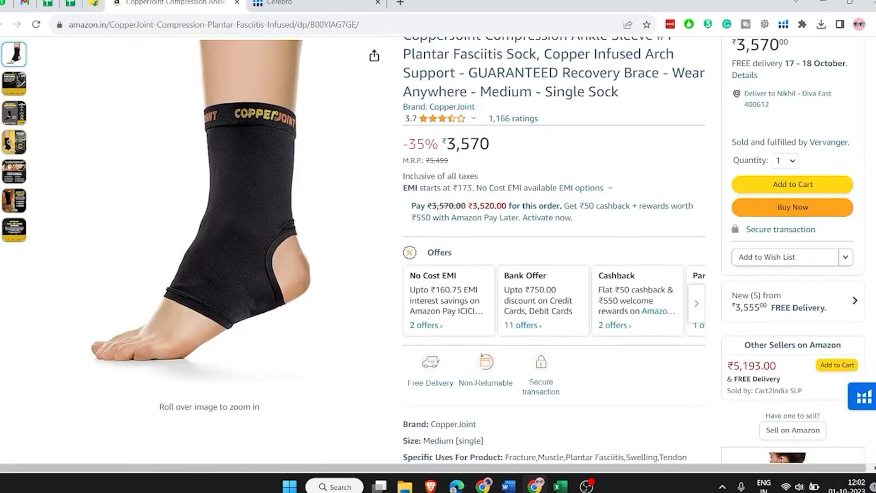
pyautogui.scroll(4, 438, 273)
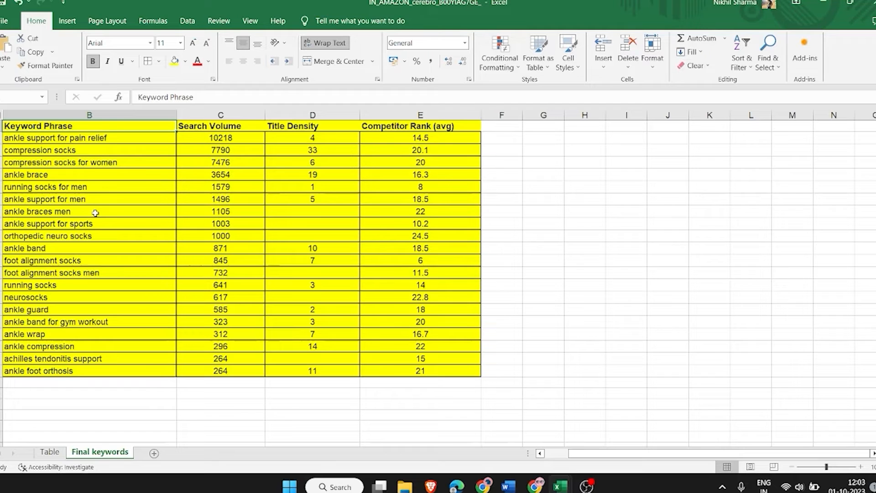
# On the Final keywords sheet in Excel, insert a column before Keyword Phrase and head it "Ranking".
pyautogui.click(95, 213)
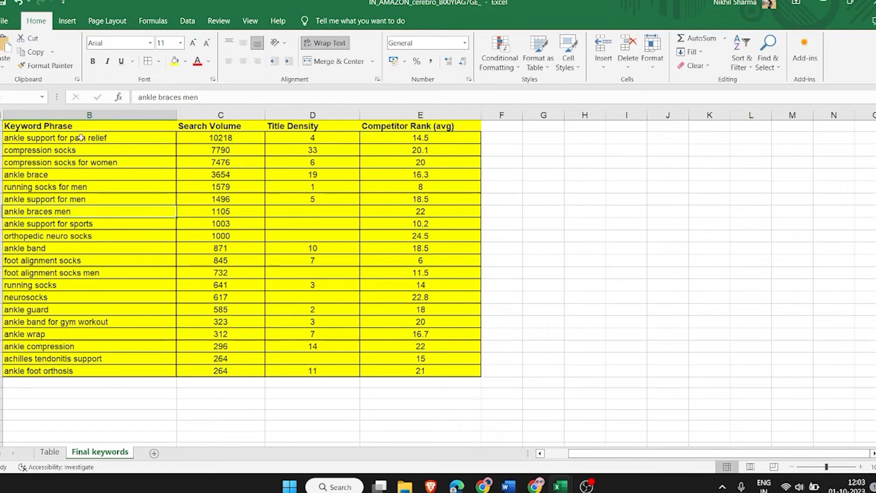
pyautogui.click(85, 114)
pyautogui.hotkey('ctrl', 'shift', '+')
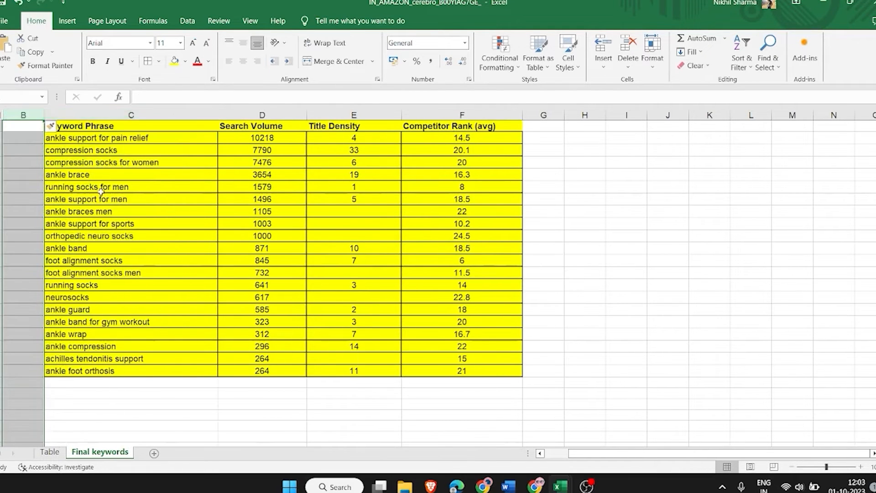
pyautogui.click(101, 188)
pyautogui.click(23, 124)
pyautogui.write('Ranking')
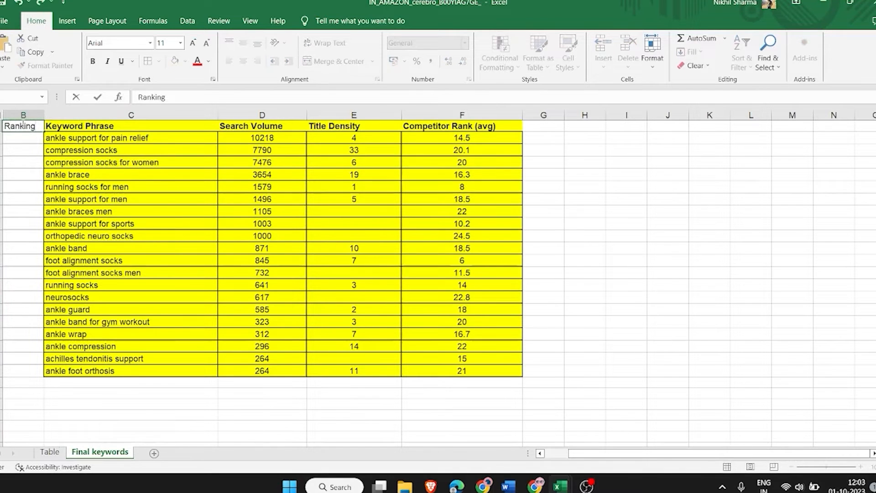
pyautogui.press('Return')
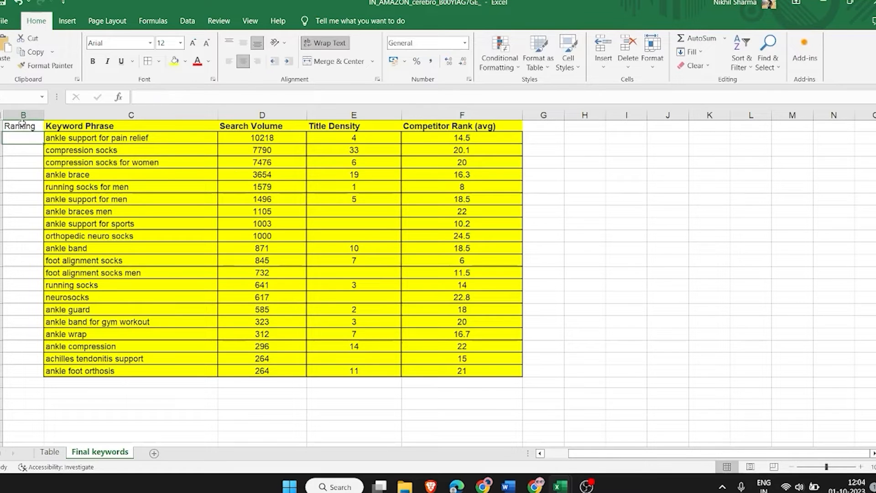
# Add filters to the header row and apply a Between number filter to Competitor Rank (avg) with a lower limit of 1.
pyautogui.click(274, 137)
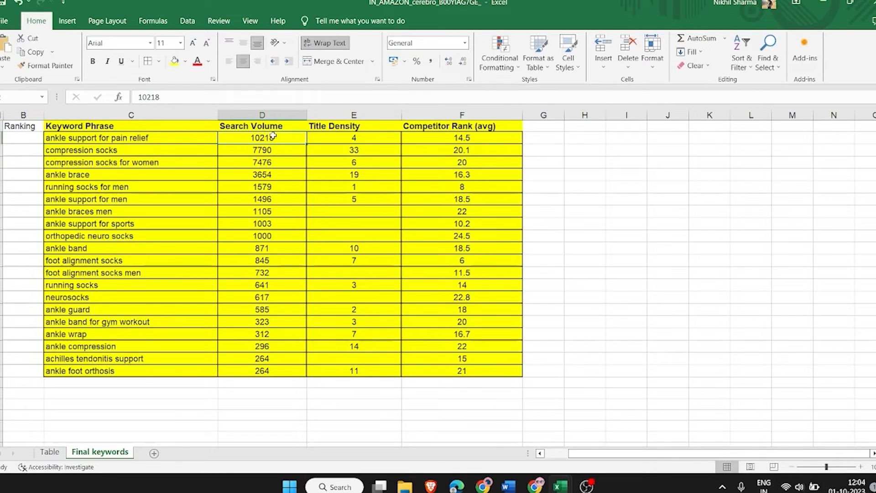
pyautogui.click(439, 127)
pyautogui.hotkey('ctrl', 'shift', 'l')
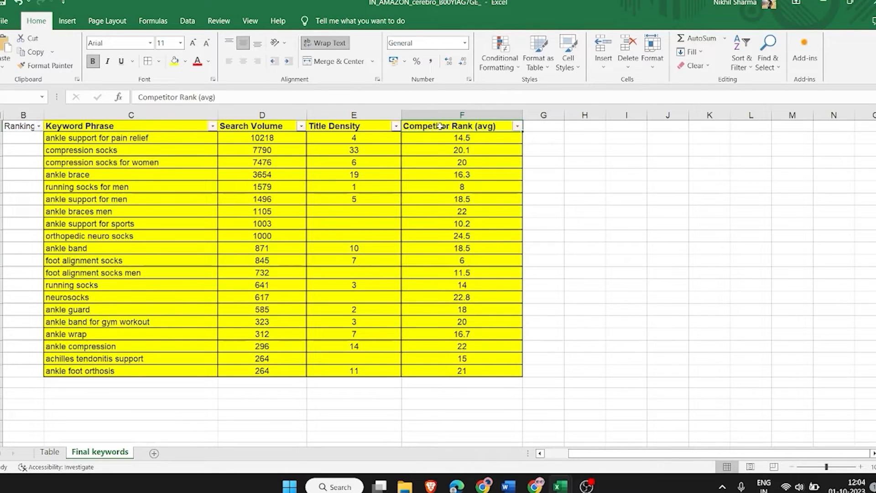
pyautogui.click(517, 127)
pyautogui.moveTo(512, 227)
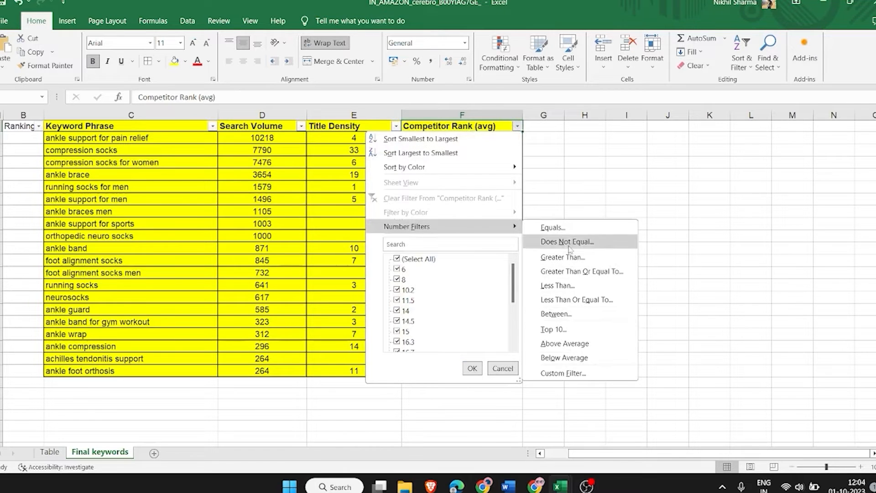
pyautogui.click(554, 314)
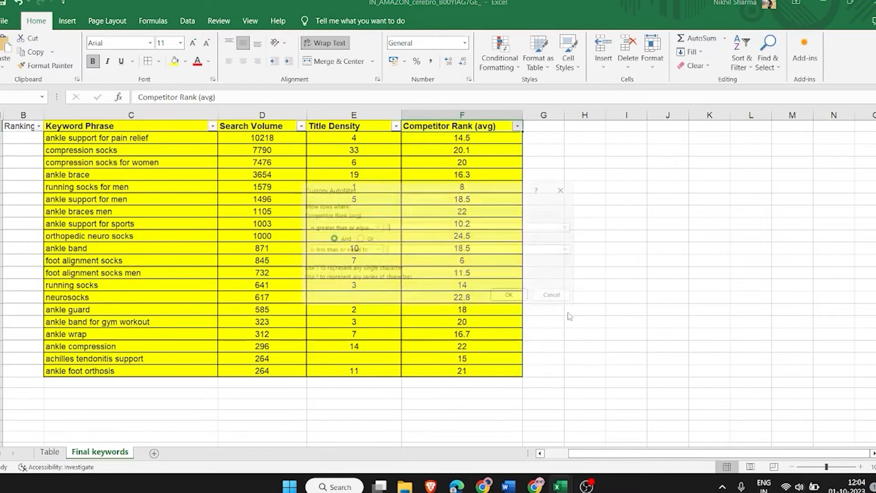
pyautogui.write('1')
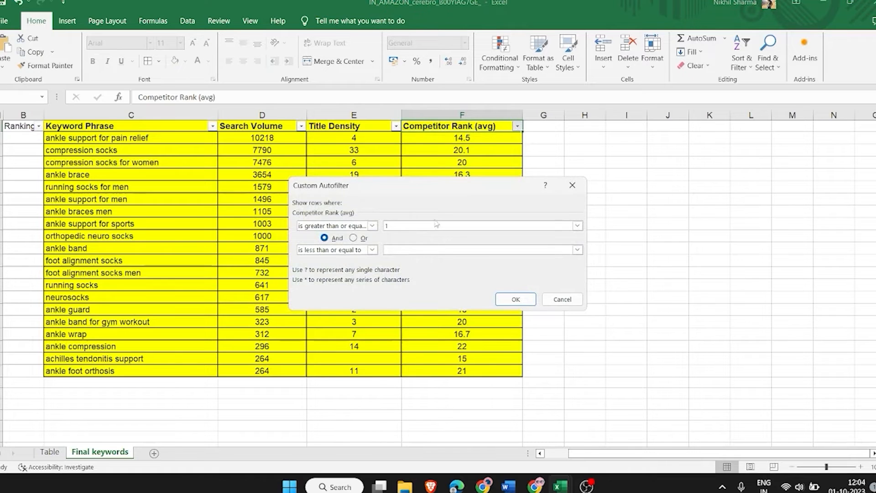
pyautogui.click(399, 250)
pyautogui.click(506, 297)
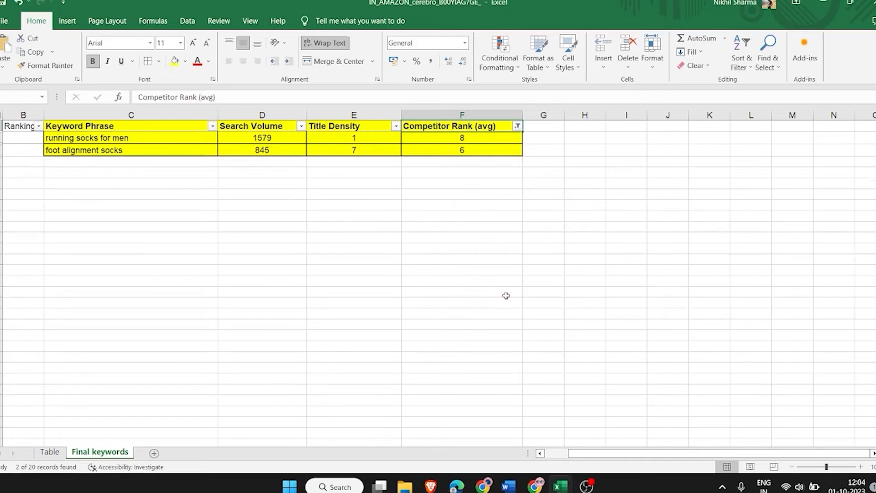
# Enter a ranking of 10 for "running socks for men" and 9 for "foot alignment socks".
pyautogui.click(319, 152)
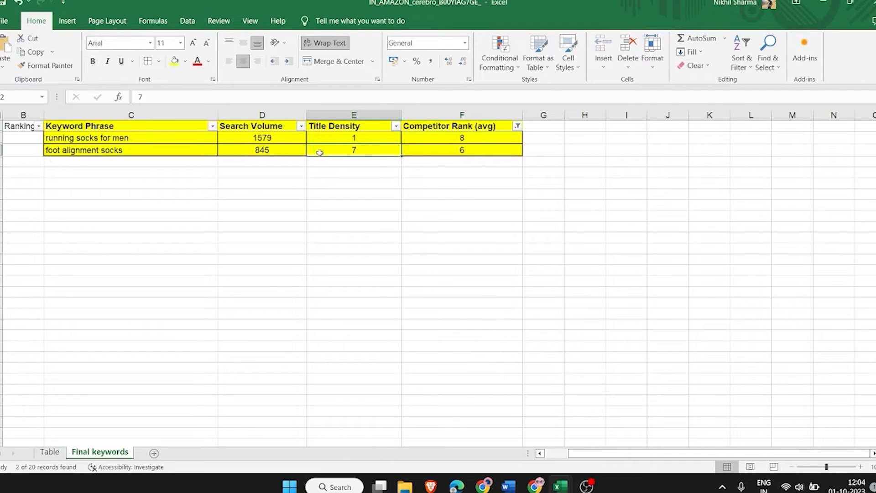
pyautogui.click(27, 137)
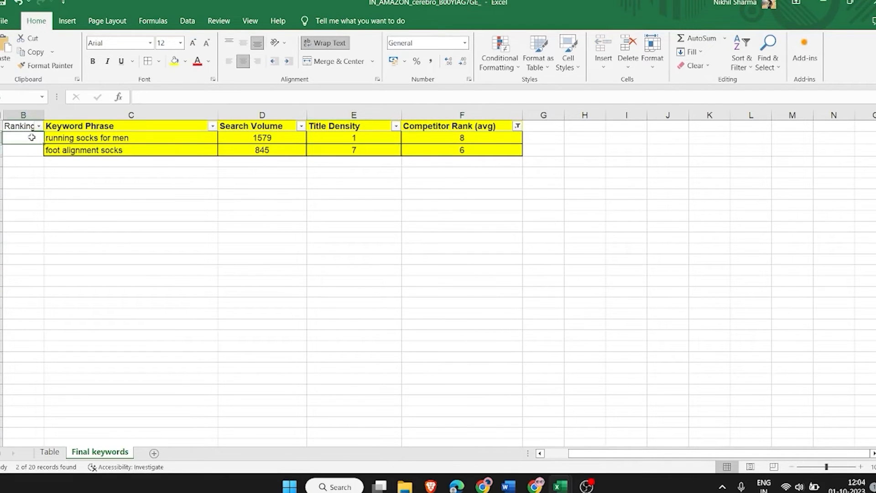
pyautogui.write('10')
pyautogui.press('Return')
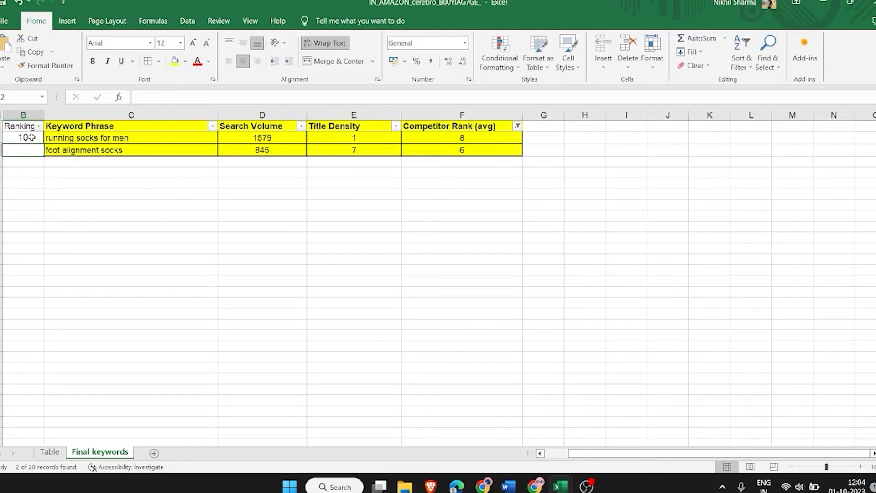
pyautogui.write('9')
pyautogui.press('Return')
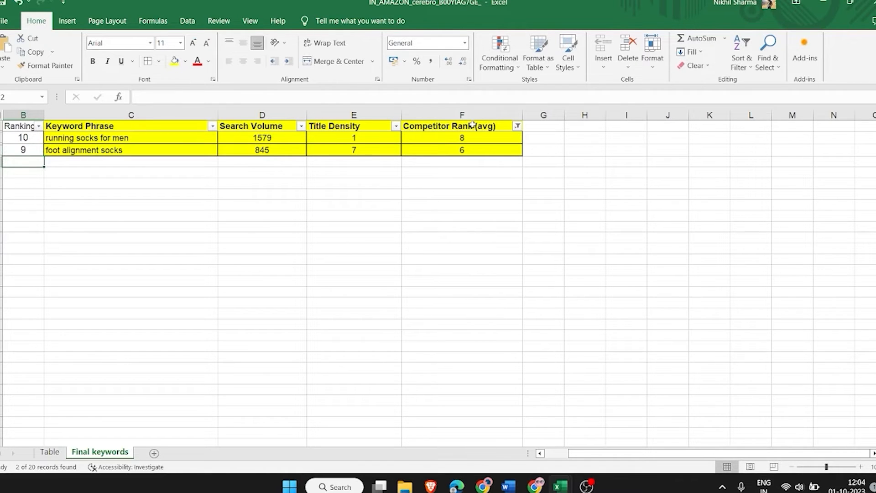
pyautogui.click(458, 124)
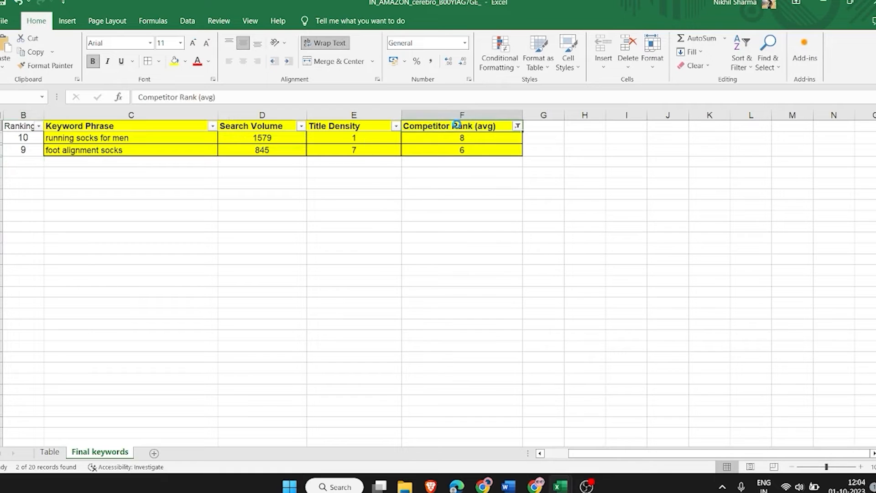
# Change the Between number filter on Competitor Rank (avg) to the next rank range, with an upper limit of 20.
pyautogui.hotkey('alt', 'Down')
pyautogui.moveTo(459, 228)
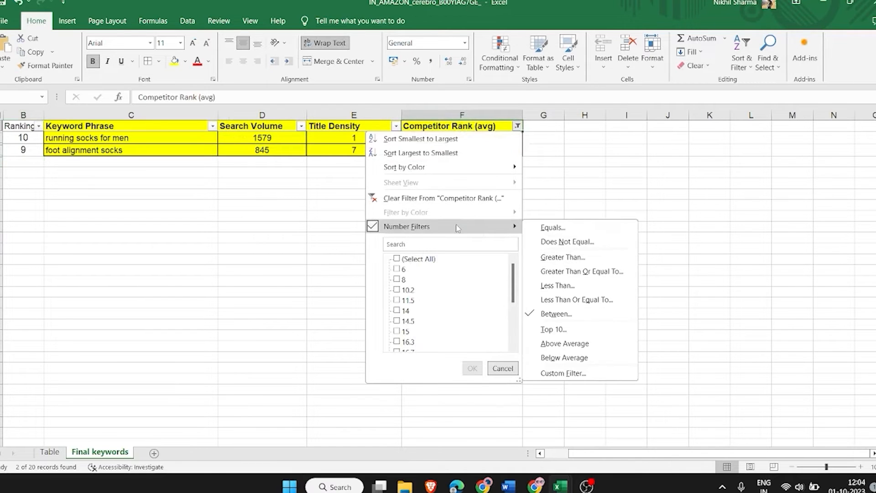
pyautogui.click(557, 313)
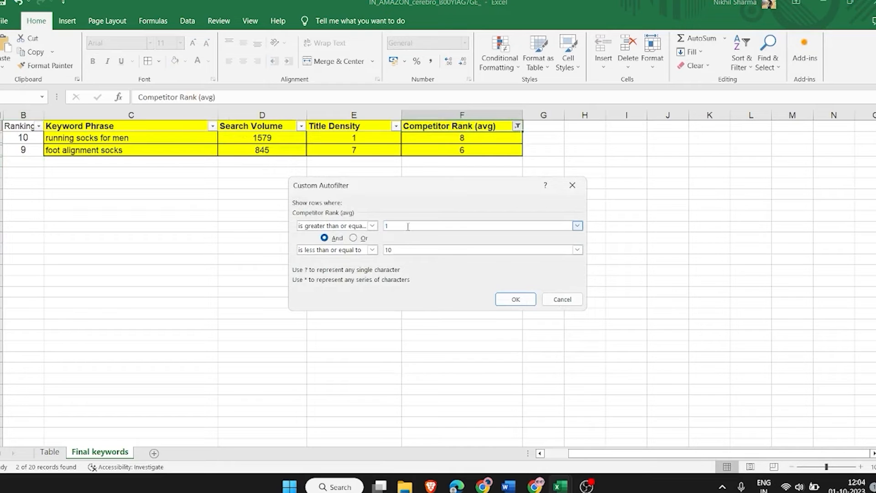
pyautogui.click(412, 250)
pyautogui.write('20')
pyautogui.click(516, 298)
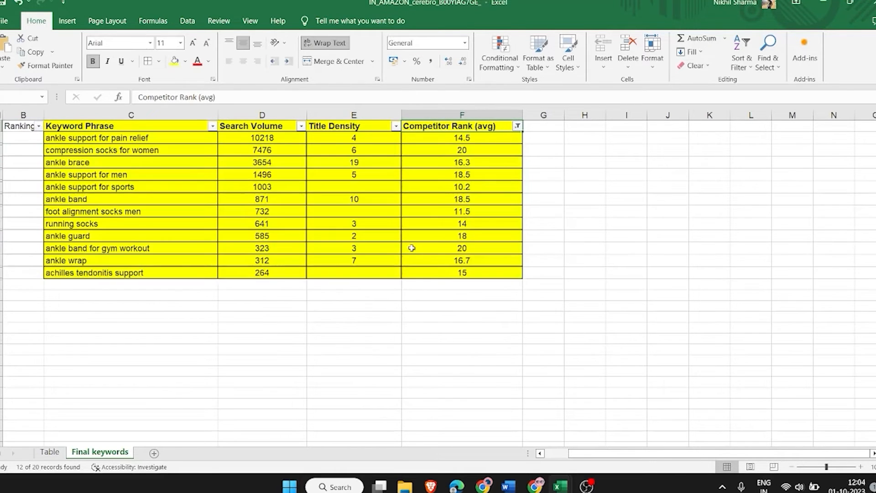
pyautogui.click(262, 233)
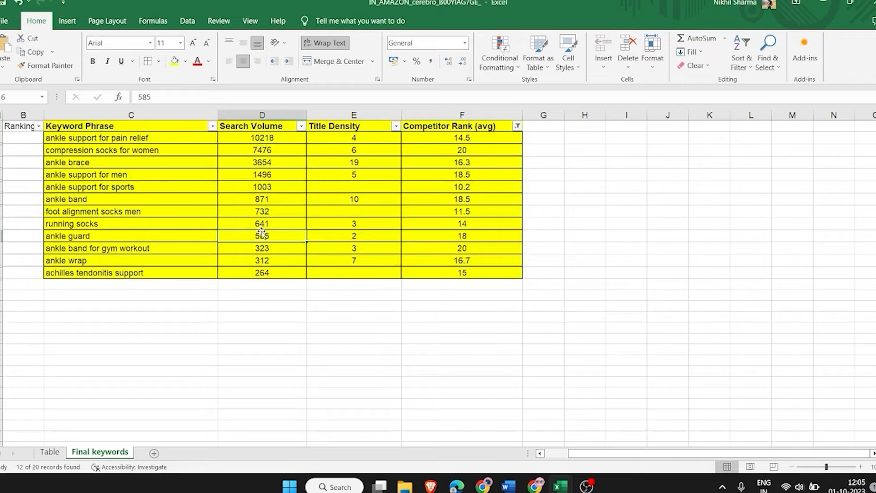
# Enter a ranking of 10 for the five keywords from "ankle support for pain relief" through "ankle support for sports".
pyautogui.click(19, 137)
pyautogui.write('10')
pyautogui.press('Return')
pyautogui.write('10')
pyautogui.press('Return')
pyautogui.write('10')
pyautogui.press('Return')
pyautogui.write('10 10')
pyautogui.press('Return')
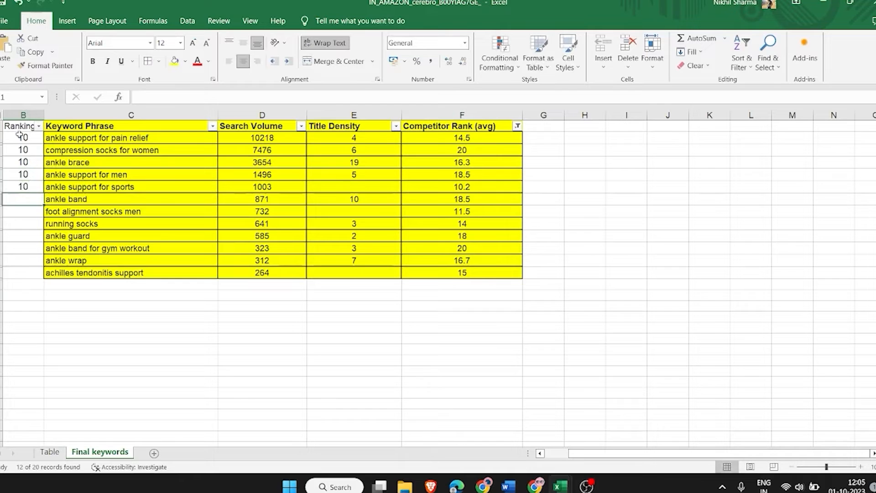
# Rank "ankle band" and "foot alignment socks men" 9, "running socks" and "ankle guard" 8, and the last three filtered keywords 7.
pyautogui.write('9')
pyautogui.press('Return')
pyautogui.write('9')
pyautogui.press('Return')
pyautogui.write('8')
pyautogui.press('Return')
pyautogui.write('8')
pyautogui.press('Return')
pyautogui.write('7')
pyautogui.press('Return')
pyautogui.write('7')
pyautogui.press('Return')
pyautogui.write('7')
pyautogui.press('Return')
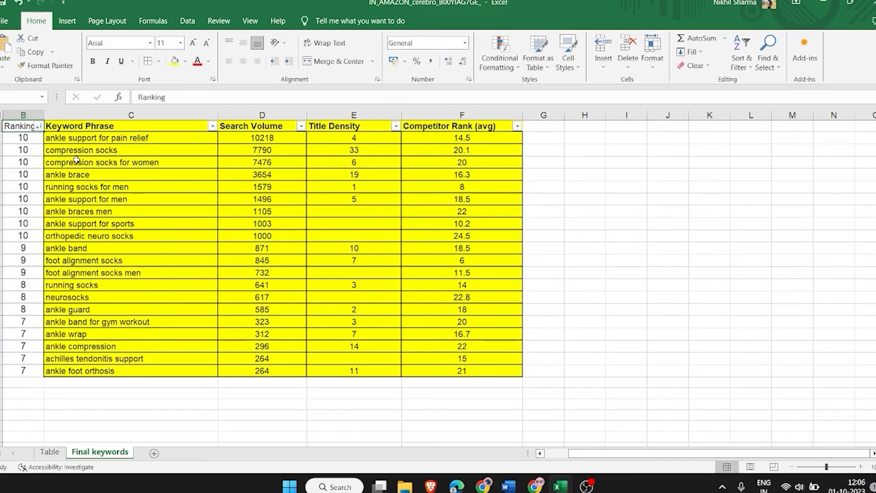
# Widen the Ranking column and center its contents.
pyautogui.click(77, 161)
pyautogui.moveTo(44, 115); pyautogui.dragTo(75, 120)
pyautogui.click(39, 115)
pyautogui.click(245, 64)
pyautogui.click(168, 187)
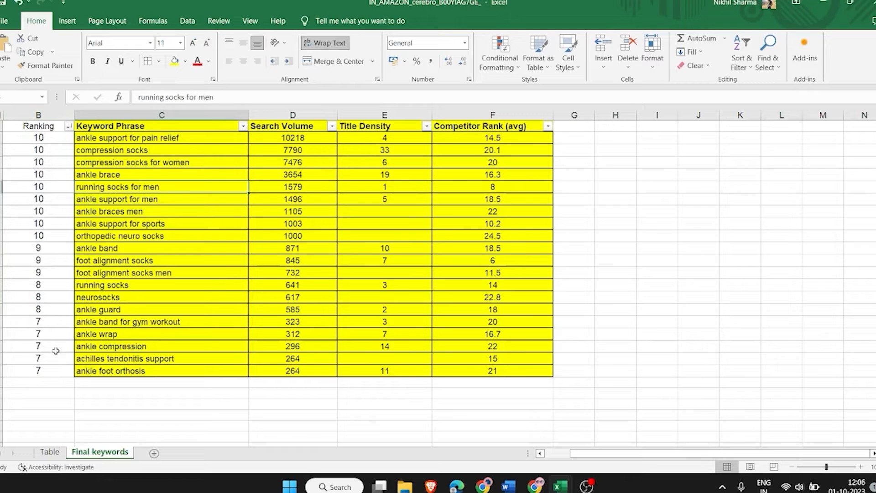
pyautogui.moveTo(38, 126); pyautogui.dragTo(57, 235)
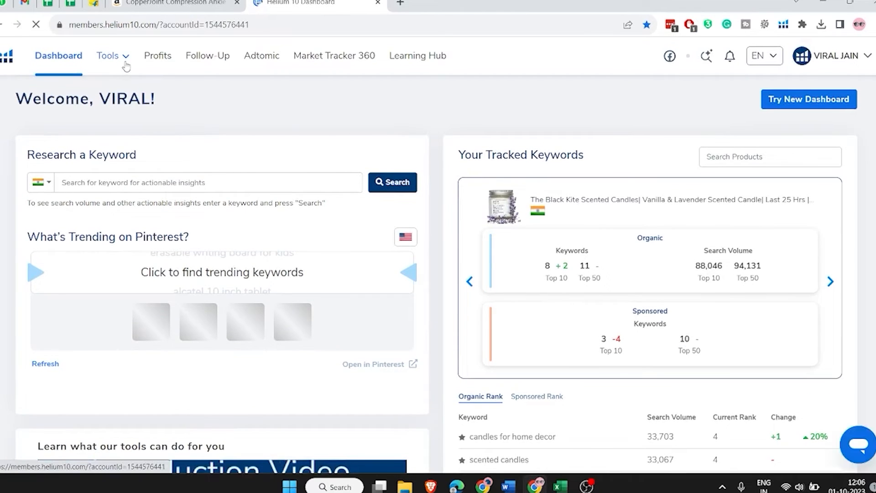
pyautogui.click(126, 67)
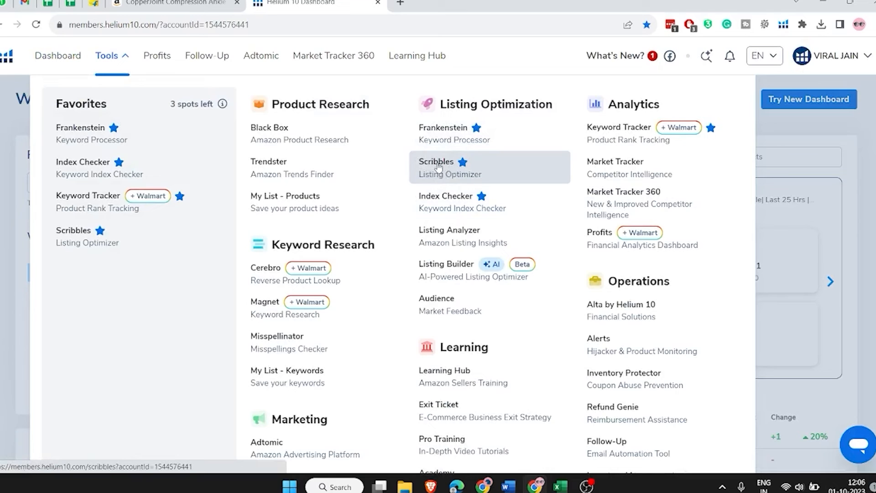
pyautogui.click(437, 167)
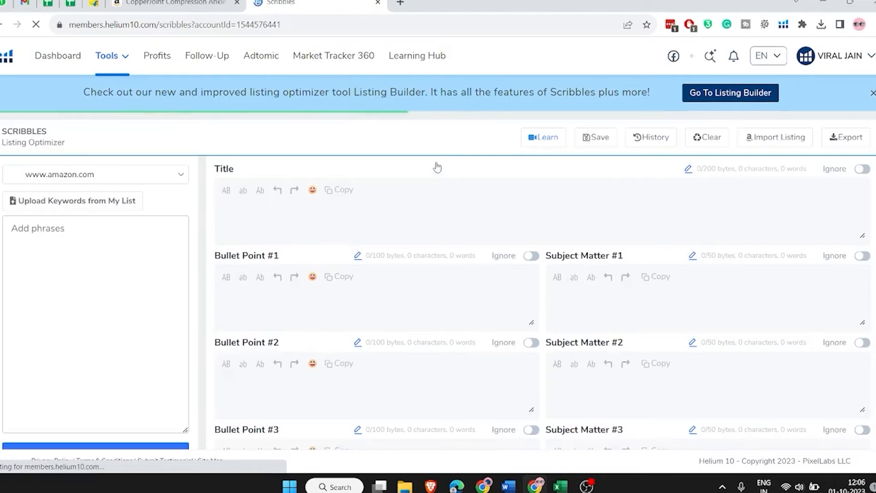
pyautogui.click(79, 179)
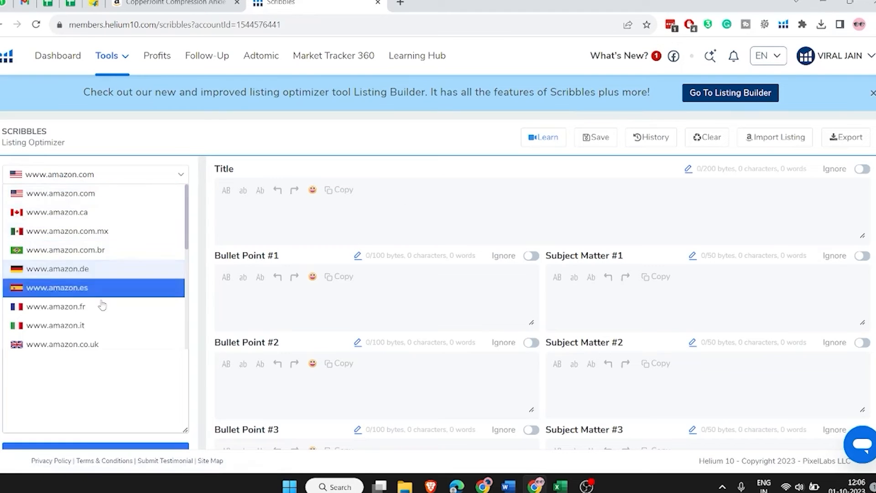
pyautogui.scroll(-4, 115, 274)
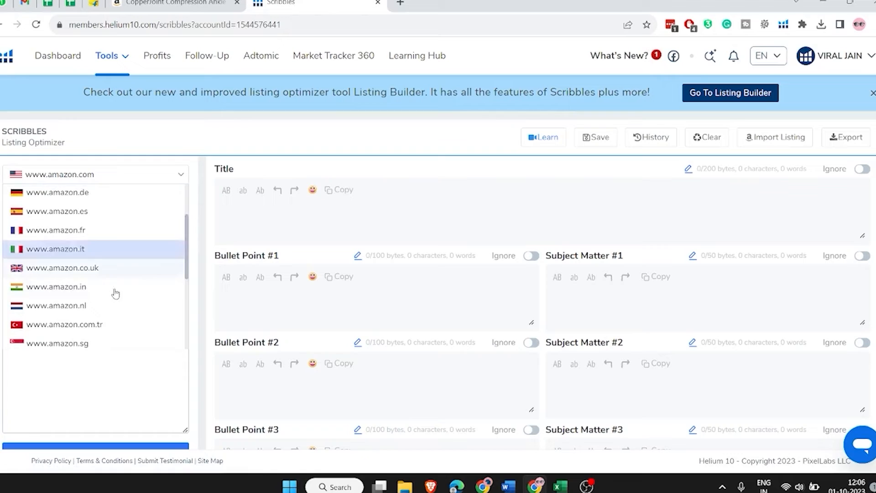
pyautogui.click(111, 291)
pyautogui.click(110, 291)
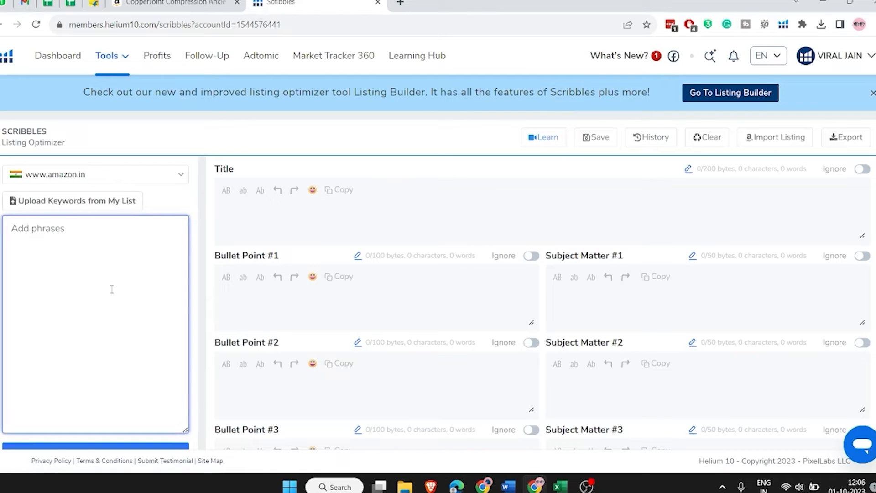
# Switch to Excel and copy all keyword phrases below the Keyword Phrase header on the Final keywords sheet.
pyautogui.click(560, 486)
pyautogui.click(543, 431)
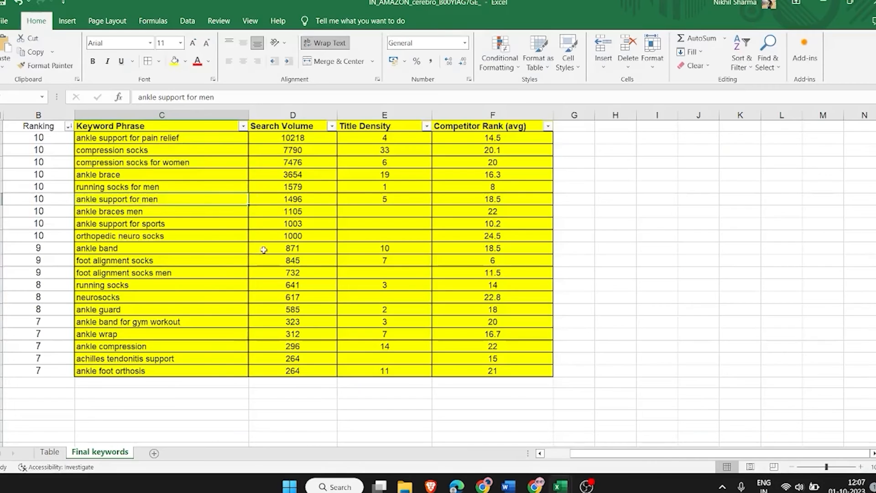
pyautogui.click(192, 188)
pyautogui.click(180, 137)
pyautogui.hotkey('ctrl', 'shift', 'Down')
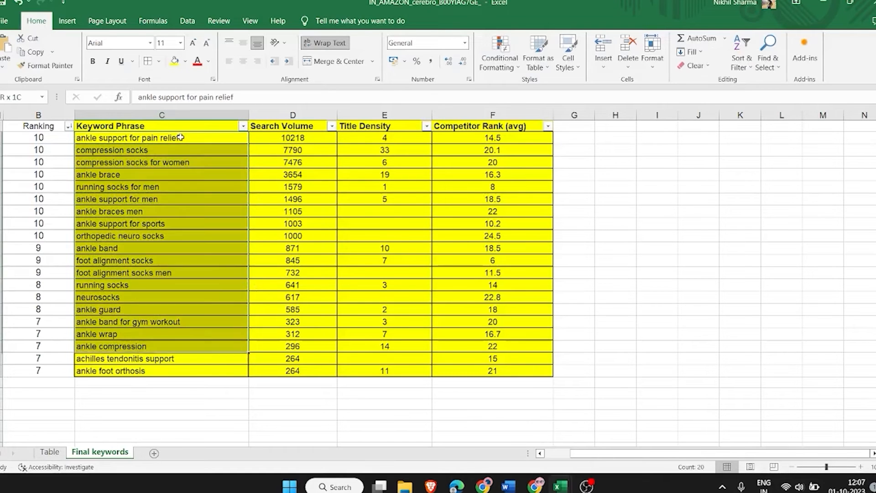
pyautogui.hotkey('ctrl', 'c')
# Paste the copied keywords into the phrases box of Scribbles in the browser and apply them.
pyautogui.hotkey('alt', 'Tab')
pyautogui.click(55, 280)
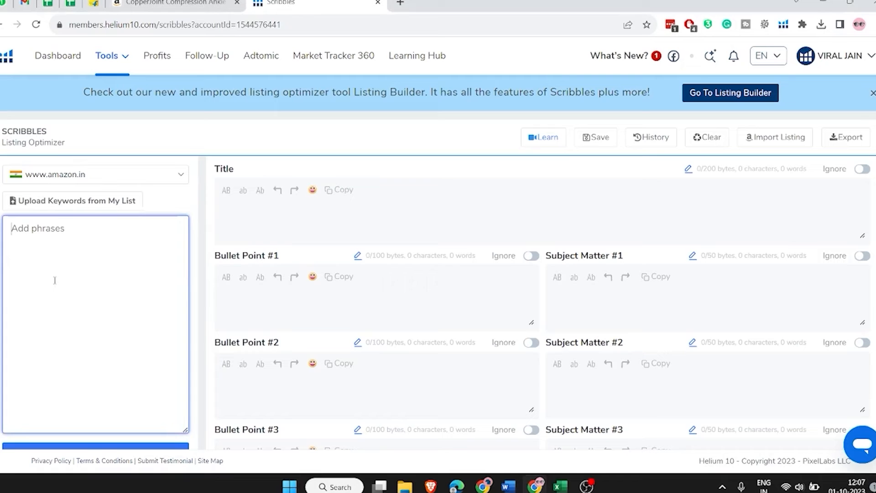
pyautogui.hotkey('ctrl', 'v')
pyautogui.click(200, 276)
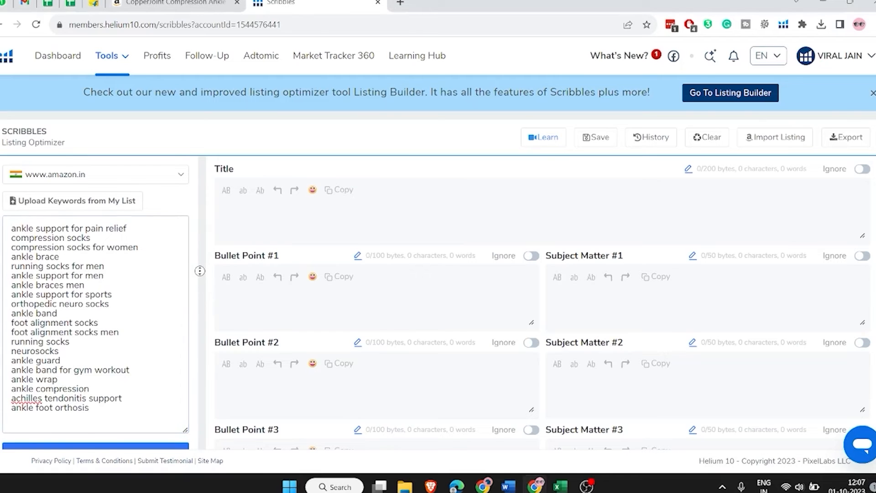
pyautogui.scroll(-1, 201, 296)
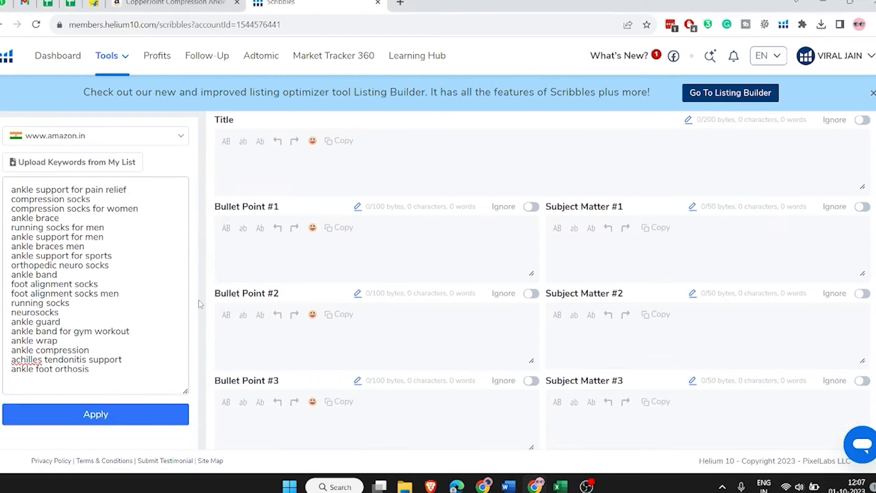
pyautogui.click(156, 419)
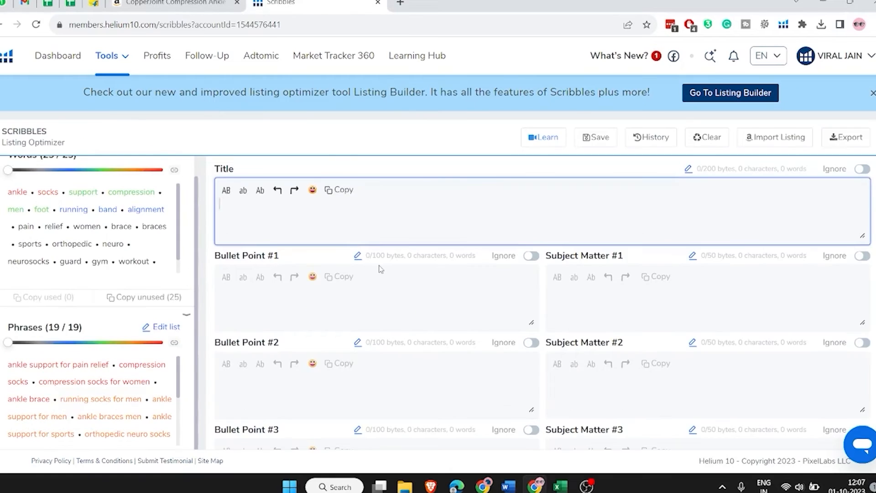
# Copy the CopperJoint ankle sleeve title from its Amazon listing into the Scribbles Title field.
pyautogui.click(177, 4)
pyautogui.tripleClick(470, 245)
pyautogui.hotkey('ctrl', 'c')
pyautogui.hotkey('ctrl', 'Tab')
pyautogui.hotkey('ctrl', 'v')
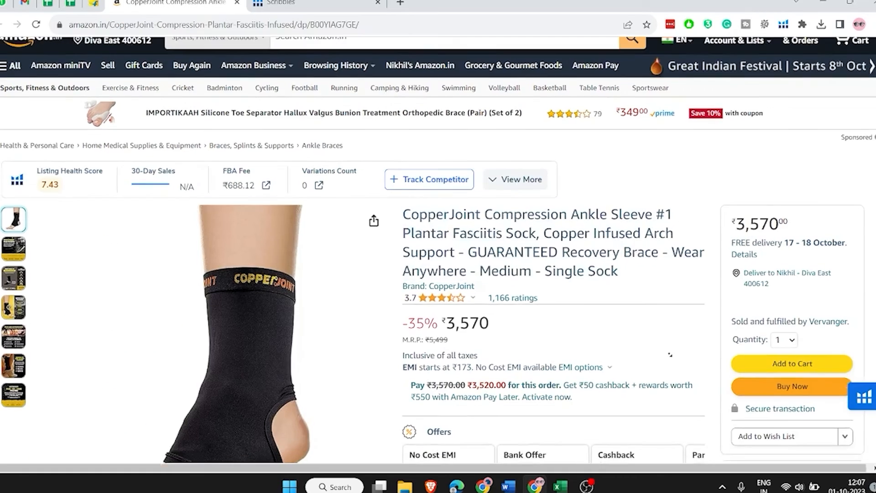
# Copy the listing's "100% MONEY BACK GUARANTEE" bullet, up to "full price", into Bullet Point #1 in Scribbles.
pyautogui.scroll(-8, 670, 354)
pyautogui.tripleClick(430, 347)
pyautogui.click(429, 347)
pyautogui.moveTo(429, 347); pyautogui.dragTo(408, 322)
pyautogui.hotkey('ctrl', 'c')
pyautogui.hotkey('ctrl', 'Tab')
pyautogui.hotkey('ctrl', 'v')
# Copy the listing's "INSTANT THERAPEUTIC RELIEF" text, up to "discomfort in your foot", into Bullet Point #2 in Scribbles.
pyautogui.hotkey('ctrl', 'shift', 'Tab')
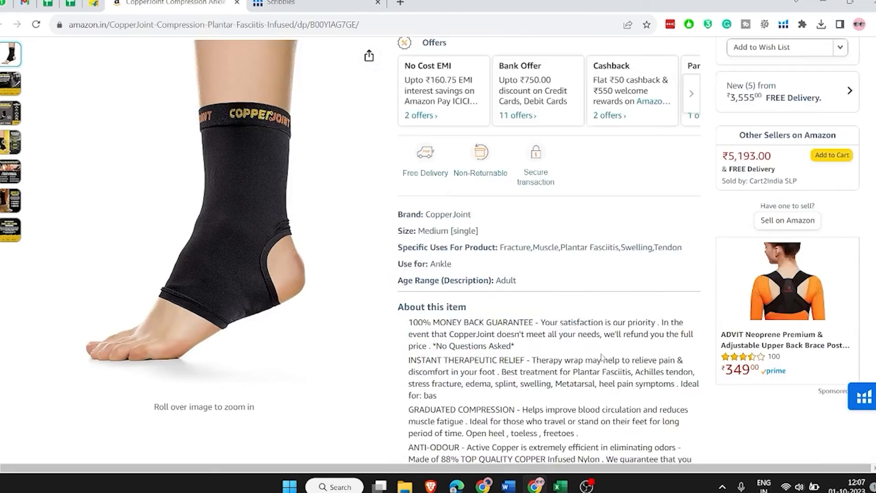
pyautogui.scroll(-5, 538, 257)
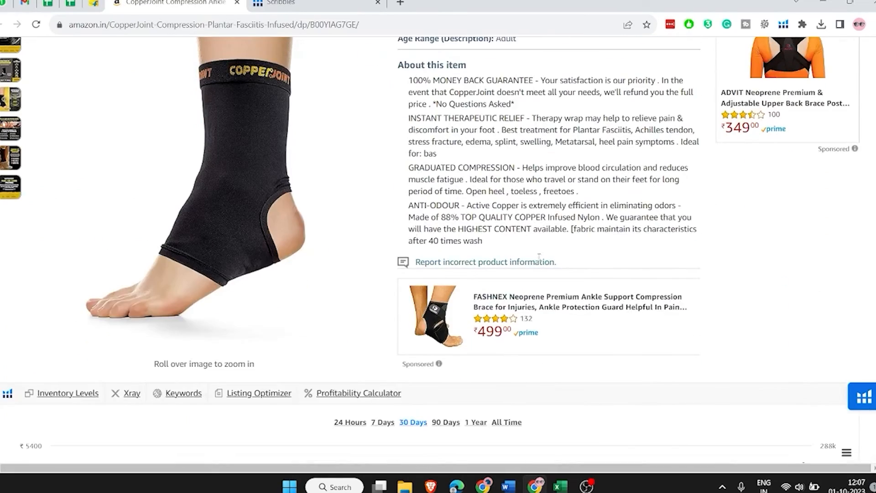
pyautogui.moveTo(498, 131)
pyautogui.mouseDown()
pyautogui.moveTo(399, 114)
pyautogui.moveTo(409, 119)
pyautogui.mouseUp()
pyautogui.hotkey('ctrl', 'c')
pyautogui.hotkey('ctrl', 'Tab')
pyautogui.click(329, 385)
pyautogui.hotkey('ctrl', 'v')
# Copy the rest of the therapeutic relief bullet, from "Best treatment for" to "Ideal for: bas", into Bullet Point #3.
pyautogui.hotkey('ctrl', 'shift', 'Tab')
pyautogui.moveTo(518, 157); pyautogui.dragTo(501, 129)
pyautogui.hotkey('ctrl', 'c')
pyautogui.hotkey('ctrl', 'Tab')
pyautogui.scroll(-5, 319, 274)
# Copy the listing's "GRADUATED COMPRESSION" bullet into Bullet Point #4 in Scribbles.
pyautogui.hotkey('ctrl', 'shift', 'Tab')
pyautogui.moveTo(585, 194); pyautogui.dragTo(407, 167)
pyautogui.hotkey('ctrl', 'c')
pyautogui.hotkey('ctrl', 'Tab')
pyautogui.click(365, 347)
pyautogui.hotkey('ctrl', 'v')
# Copy the listing's "ANTI-ODOUR" bullet into Bullet Point #5 in Scribbles.
pyautogui.hotkey('ctrl', 'shift', 'Tab')
pyautogui.click(524, 244)
pyautogui.moveTo(524, 244); pyautogui.dragTo(408, 204)
pyautogui.hotkey('ctrl', 'c')
pyautogui.hotkey('ctrl', 'Tab')
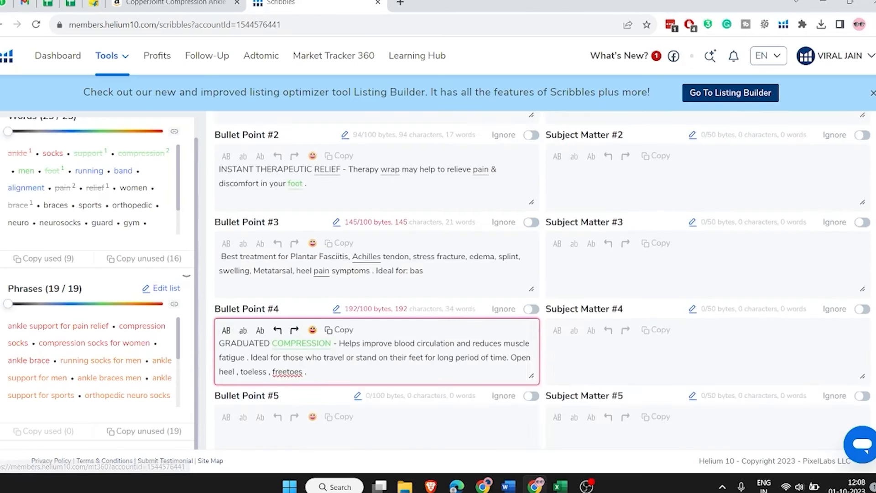
pyautogui.scroll(-5, 443, 319)
pyautogui.click(364, 237)
pyautogui.hotkey('ctrl', 'v')
# Replace "Compression Ankle Sleeve" in the Scribbles title with "Ankle support for pain Relief", followed by a "|" separator.
pyautogui.scroll(10, 199, 228)
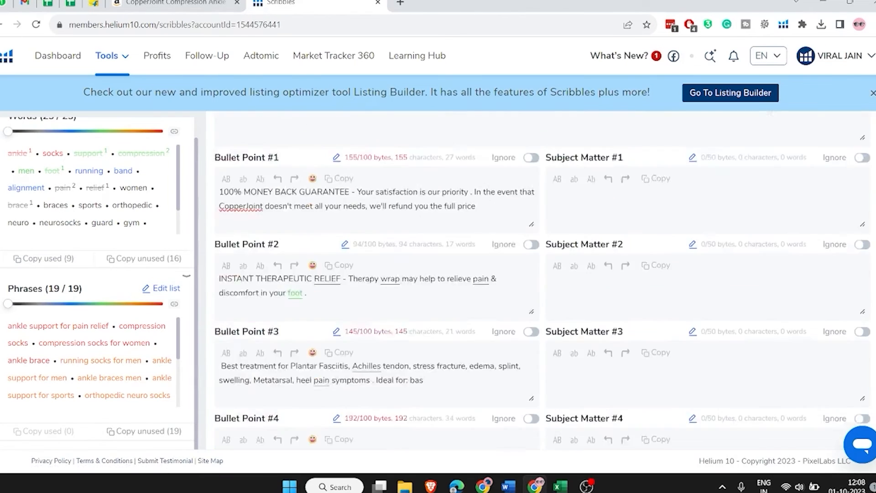
pyautogui.scroll(-3, 184, 339)
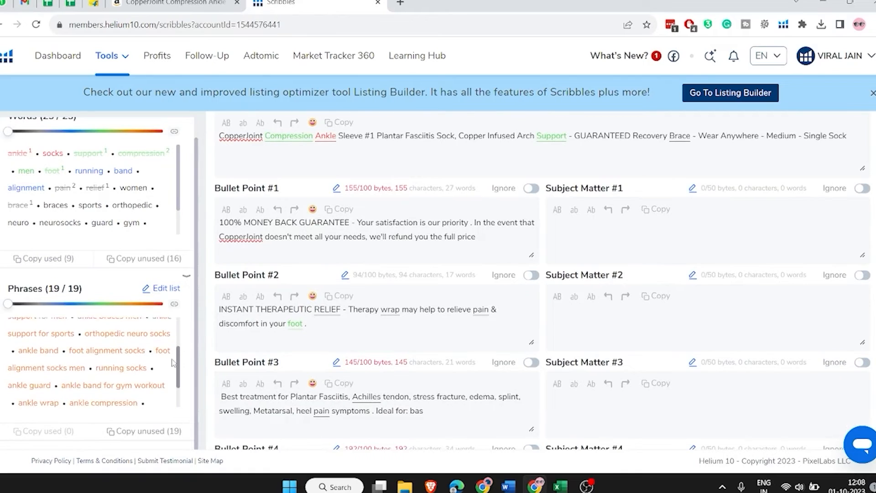
pyautogui.scroll(3, 174, 328)
pyautogui.scroll(1, 173, 326)
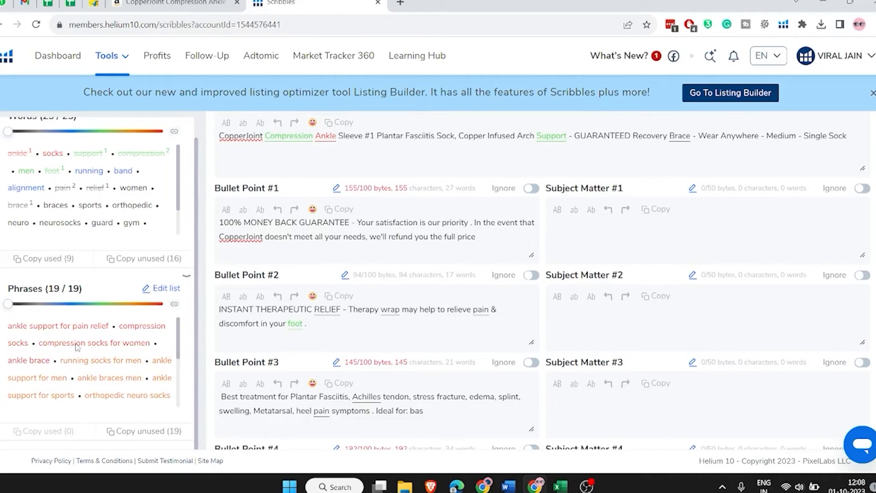
pyautogui.scroll(2, 542, 281)
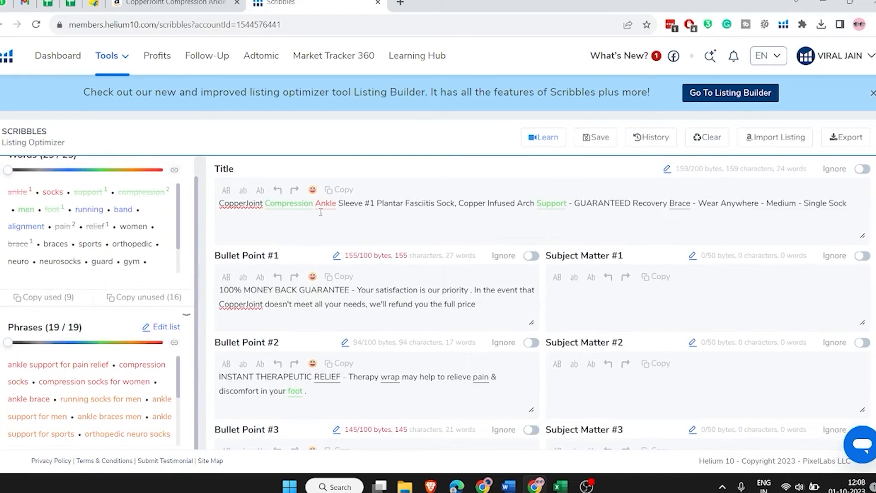
pyautogui.click(363, 204)
pyautogui.hotkey('ctrl', 'shift', 'Left')
pyautogui.hotkey('ctrl', 'shift', 'Left')
pyautogui.hotkey('ctrl', 'shift', 'Left')
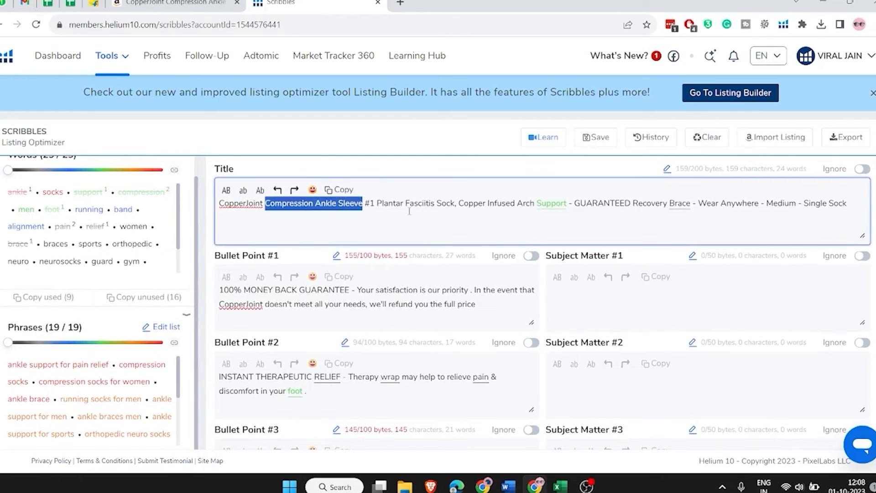
pyautogui.write('Ankle')
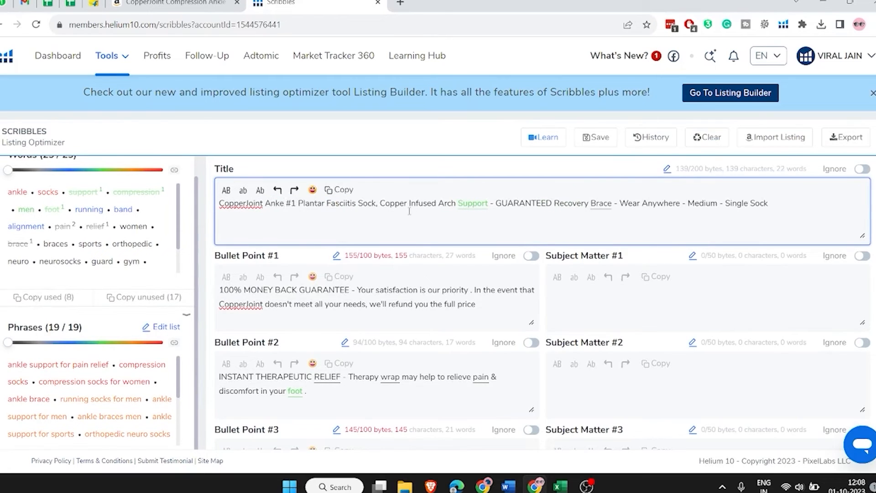
pyautogui.press('BackSpace')
pyautogui.press('BackSpace')
pyautogui.write('le support for')
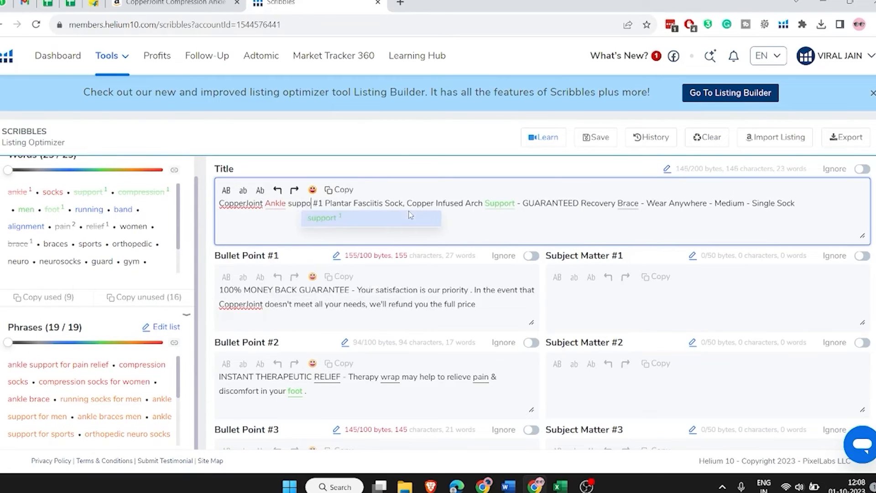
pyautogui.write(' pain Reliefe')
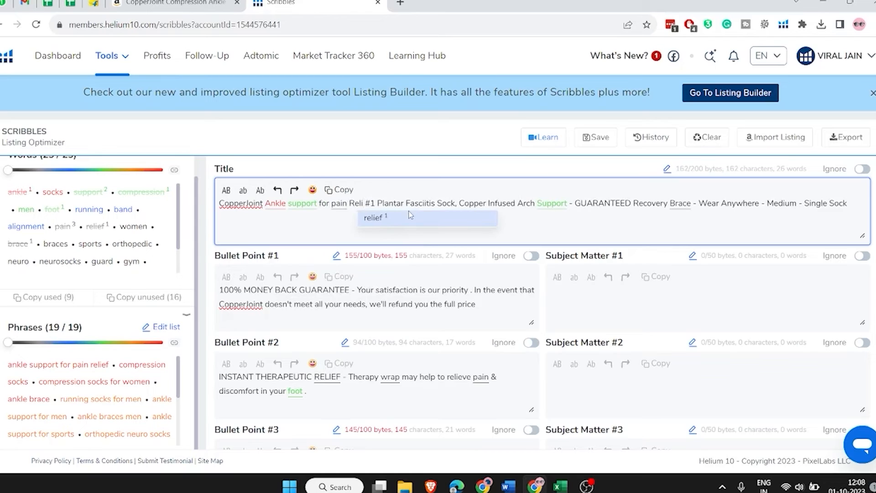
pyautogui.press('BackSpace')
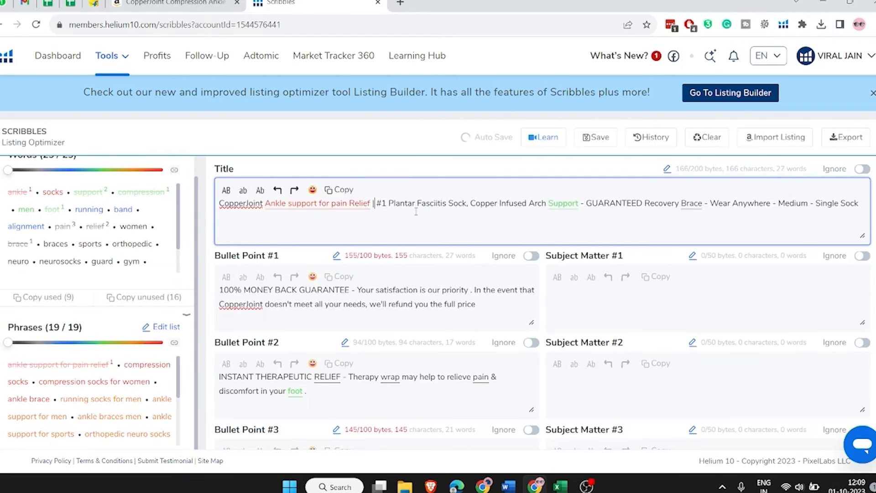
# Replace "Plantar Fasciitis Sock" in the title with the keyword "compression socks" and a "|" separator.
pyautogui.click(447, 204)
pyautogui.hotkey('ctrl', 'shift', 'Left')
pyautogui.hotkey('ctrl', 'shift', 'Left')
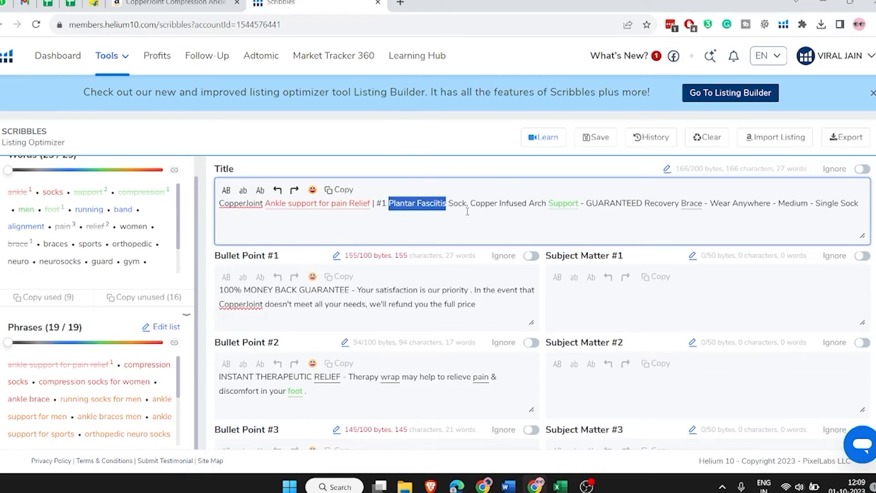
pyautogui.write('Compress')
pyautogui.click(470, 218)
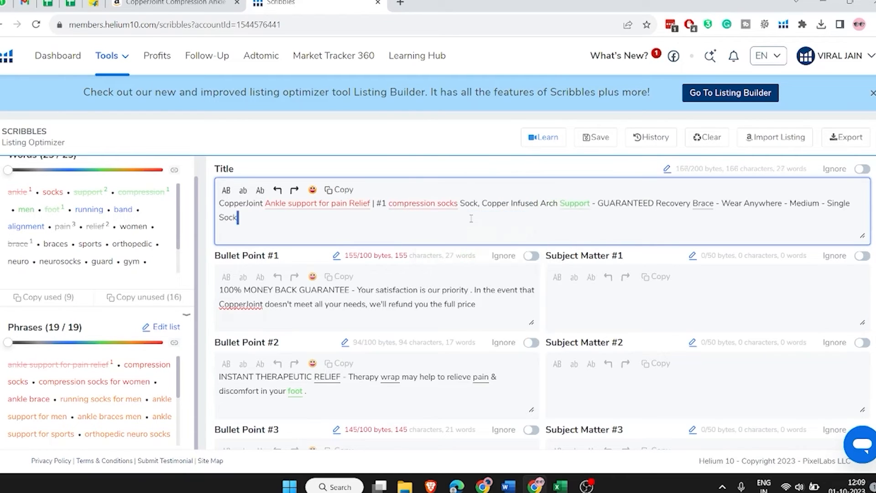
pyautogui.doubleClick(470, 203)
pyautogui.write('|')
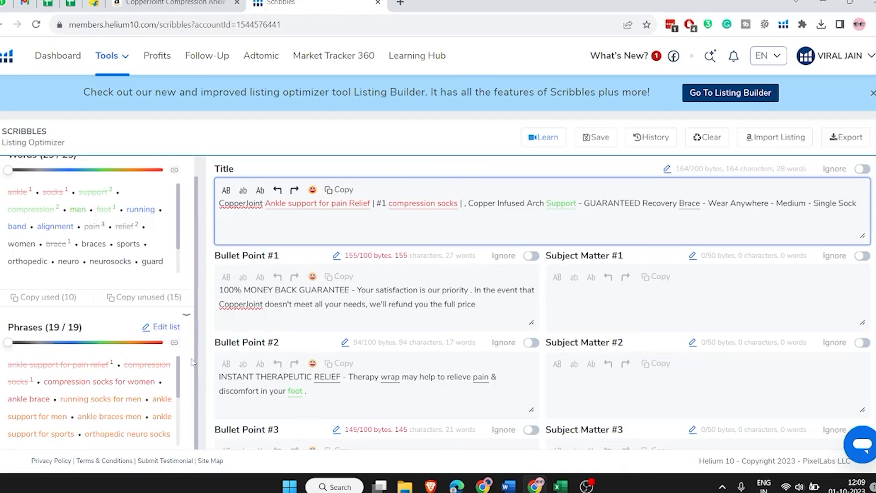
# In the title, add "ankle brace" after "Arch Support" and replace "Wear Anywhere" with "compression socks for women".
pyautogui.moveTo(177, 382); pyautogui.dragTo(178, 381)
pyautogui.write('ankle')
pyautogui.click(616, 234)
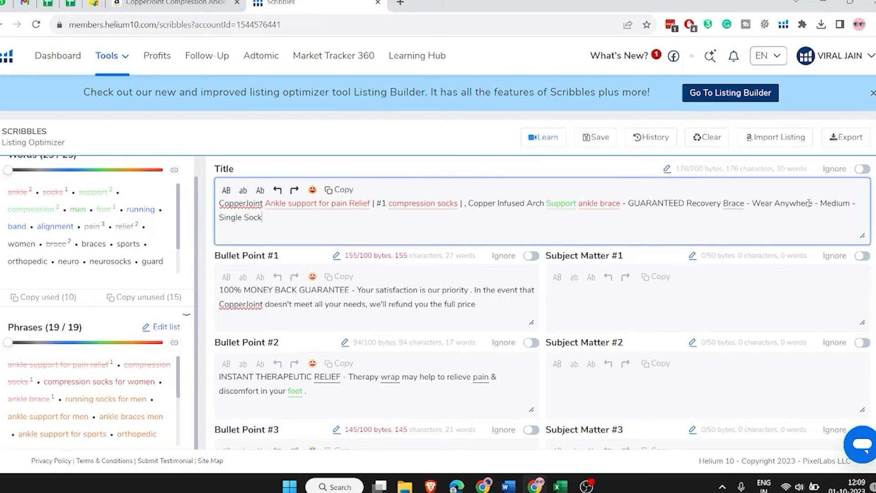
pyautogui.moveTo(752, 203); pyautogui.dragTo(815, 205)
pyautogui.write('Compress')
pyautogui.click(806, 230)
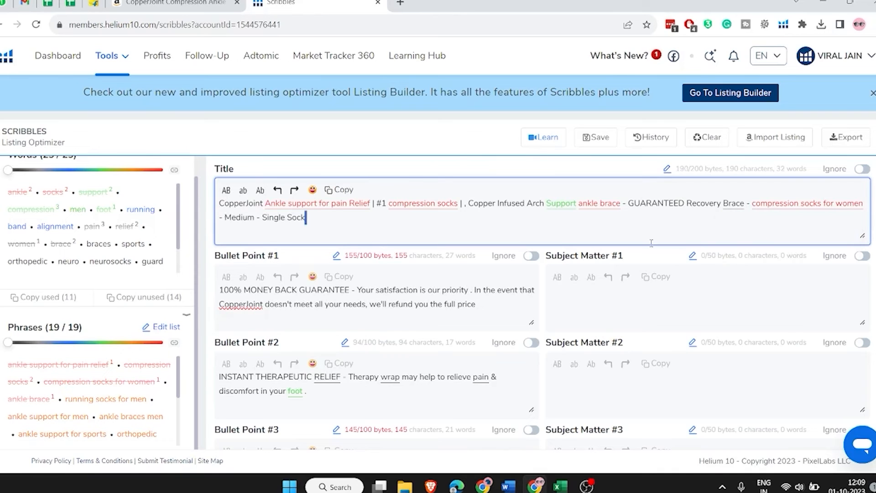
# Replace the text after "INSTANT THERAPEUTIC RELIEF -" in Bullet Point #2 with "running socks for men gives instant relief.".
pyautogui.scroll(-3, 183, 331)
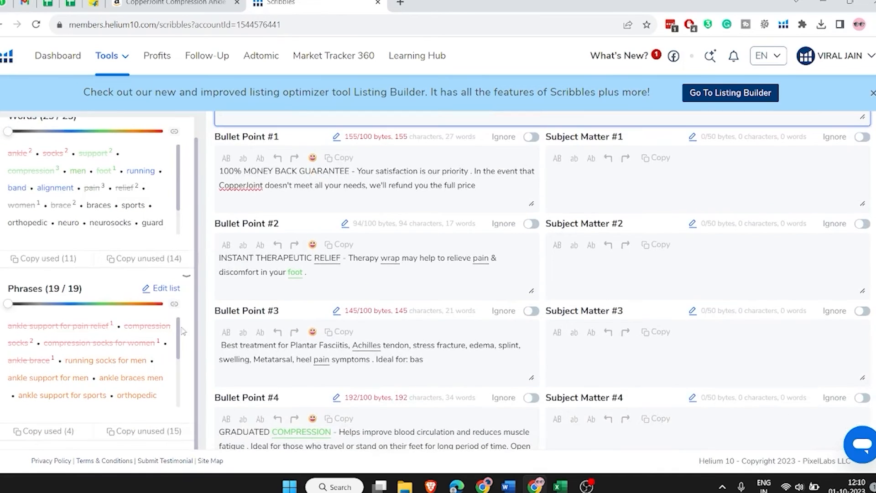
pyautogui.moveTo(349, 173); pyautogui.dragTo(220, 171)
pyautogui.click(362, 186)
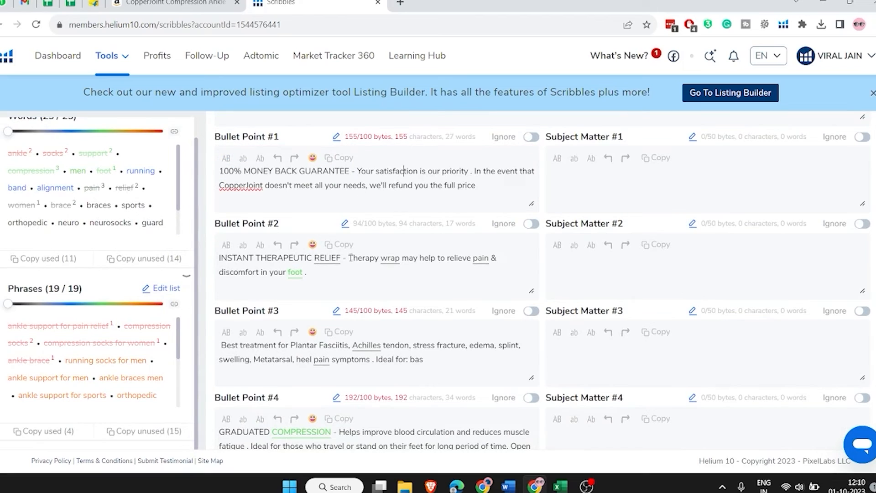
pyautogui.moveTo(350, 258); pyautogui.dragTo(430, 303)
pyautogui.write('running')
pyautogui.click(433, 272)
pyautogui.write('gives instant')
pyautogui.write('relief.')
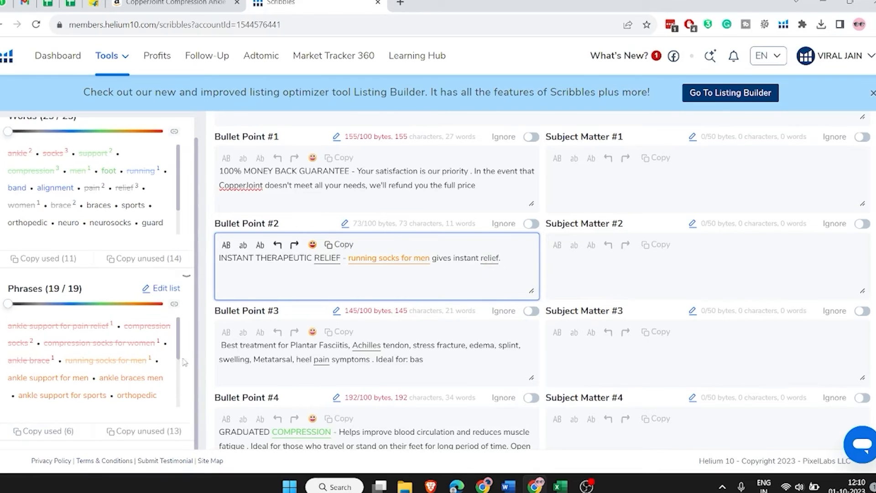
# Append "Best Foot alignment socks for men." to Bullet Point #2, using the suggested "alignment" keyword.
pyautogui.scroll(-1, 179, 361)
pyautogui.write('Best Foot align')
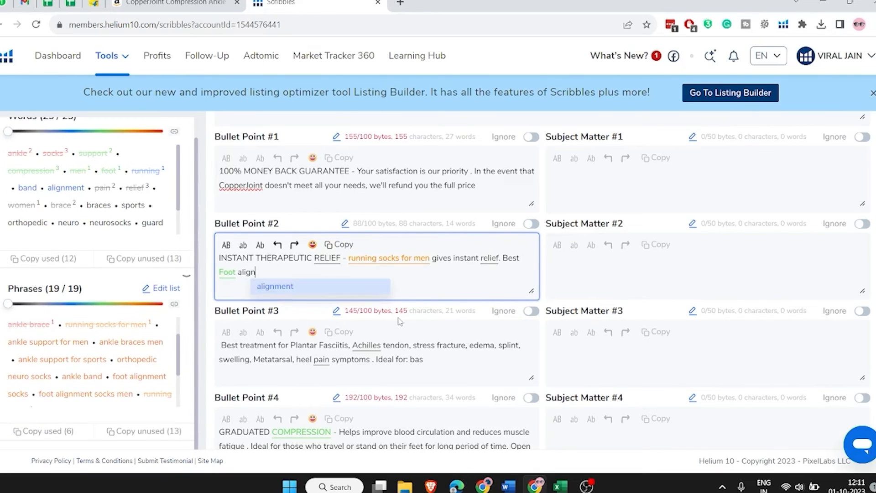
pyautogui.click(285, 286)
pyautogui.write('socks for')
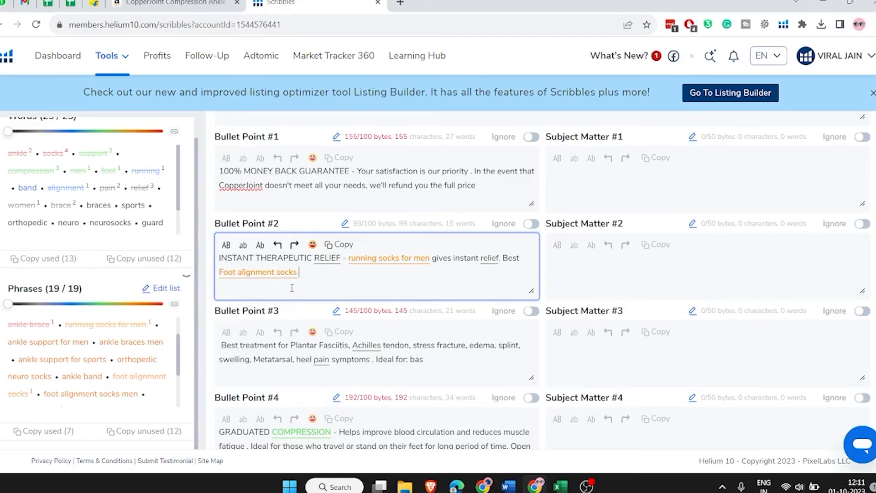
pyautogui.write('r men.')
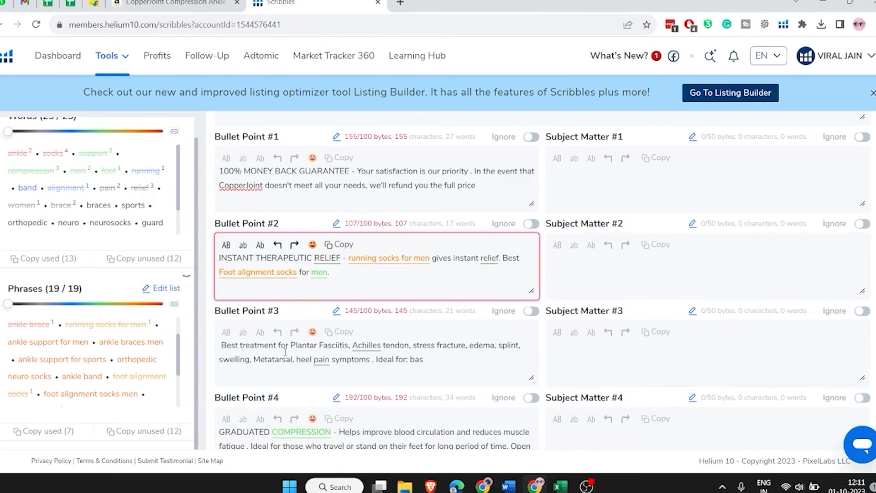
# Convert the opening phrase "Best treatment for Plantar Fasciitis" of Bullet Point #3 to uppercase and follow it with a colon.
pyautogui.moveTo(350, 346); pyautogui.dragTo(219, 345)
pyautogui.click(226, 332)
pyautogui.click(392, 345)
pyautogui.write(':')
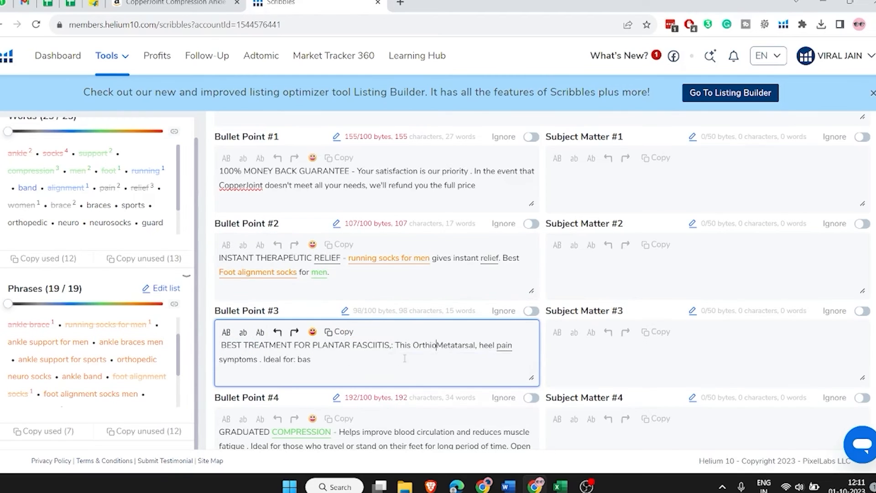
# Add "This orthopedic neuro socks" before "Metatarsal" in Bullet Point #3 and end the bullet with "Ideal for ankle band.".
pyautogui.write('o Metatarsal')
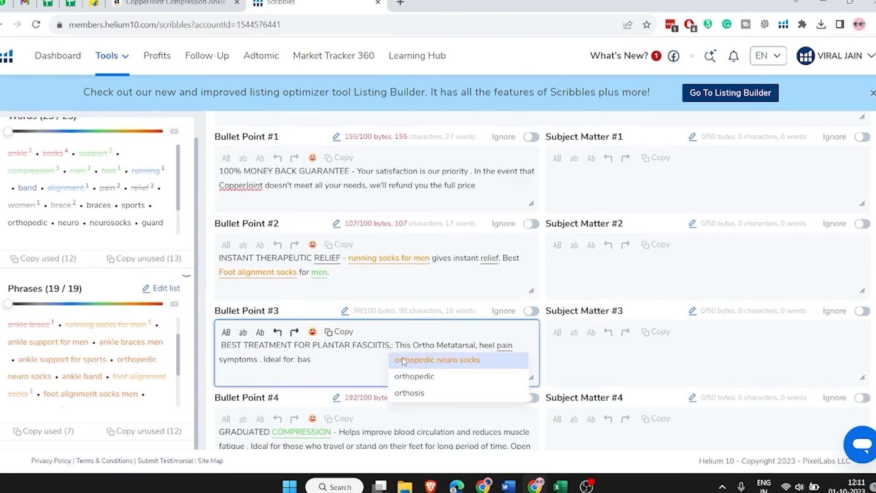
pyautogui.click(403, 360)
pyautogui.moveTo(395, 364)
pyautogui.mouseDown()
pyautogui.moveTo(344, 360)
pyautogui.moveTo(398, 365)
pyautogui.mouseUp()
pyautogui.press('BackSpace')
pyautogui.press('BackSpace')
pyautogui.press('BackSpace')
pyautogui.write('ankle band.')
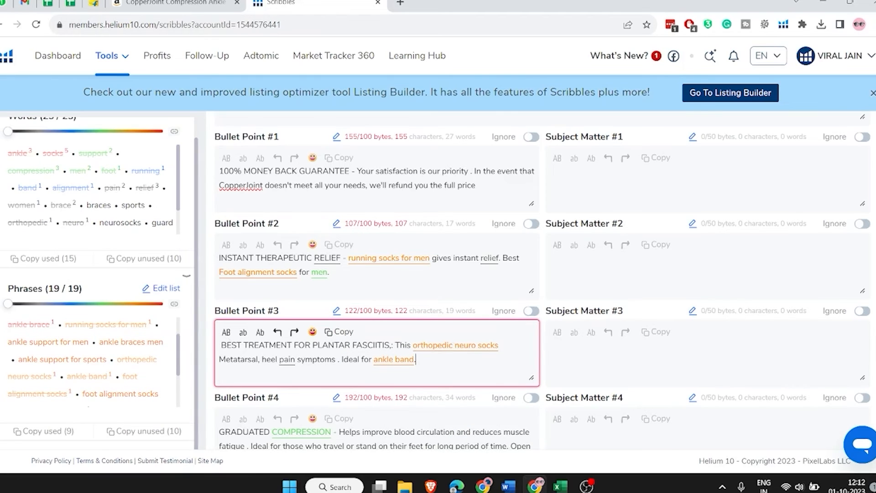
# Replace the text after "Ideal for" in the "GRADUATED COMPRESSION" bullet with "ankle support for men.".
pyautogui.scroll(-3, 333, 310)
pyautogui.moveTo(220, 288); pyautogui.dragTo(334, 288)
pyautogui.moveTo(283, 301); pyautogui.dragTo(322, 327)
pyautogui.write('anj')
pyautogui.press('BackSpace')
pyautogui.write('kle support for men.')
# Word the start of Bullet Point #5 after "ANTI-ODOUR -" as "This Ankle guard".
pyautogui.click(283, 374)
pyautogui.write('This')
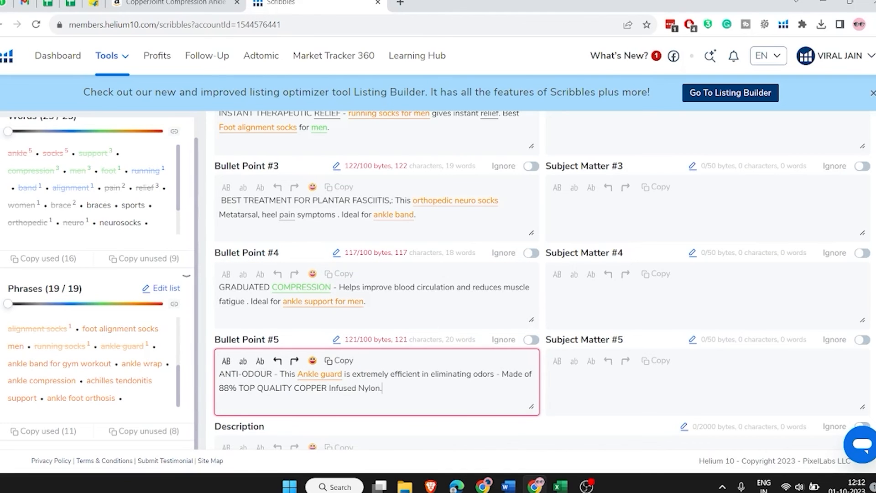
pyautogui.scroll(5, 374, 274)
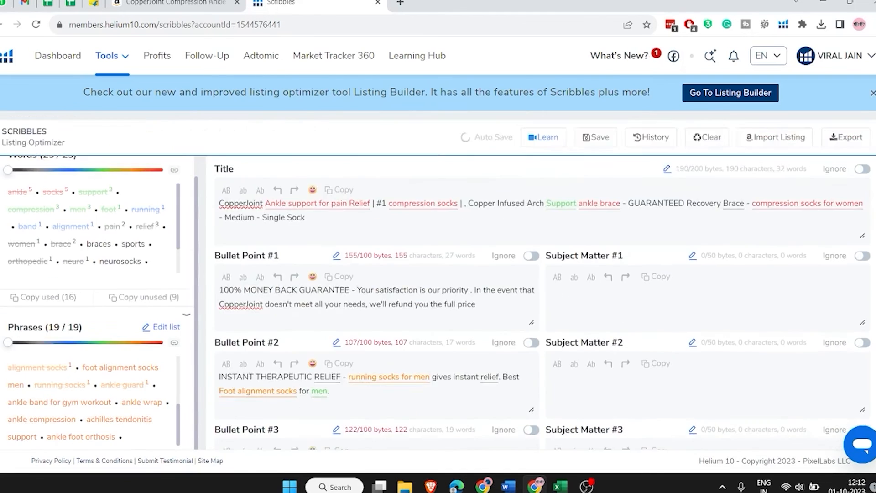
# Check the phrase list against the title and bullets, and copy the unused keyword phrases.
pyautogui.moveTo(178, 401); pyautogui.dragTo(172, 339)
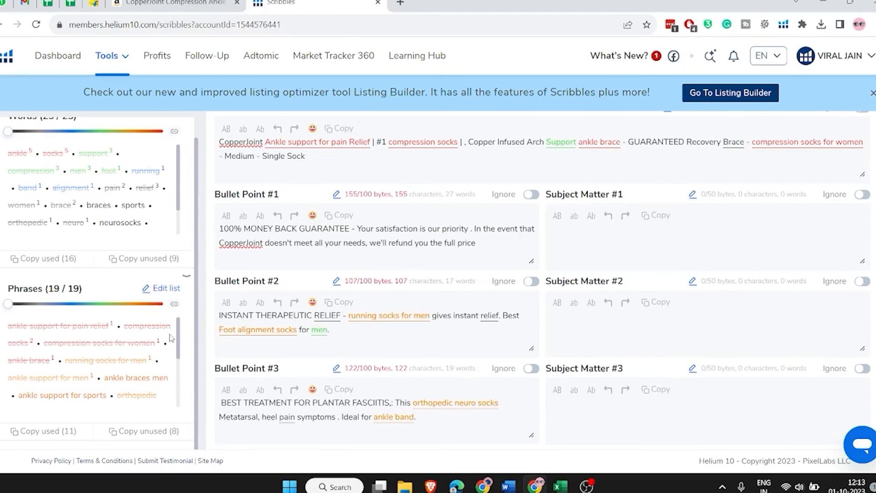
pyautogui.scroll(-5, 379, 282)
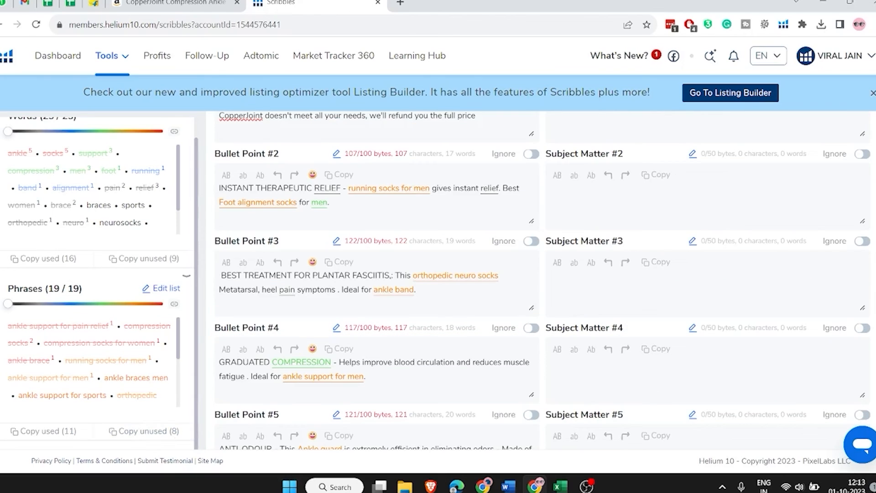
pyautogui.click(143, 432)
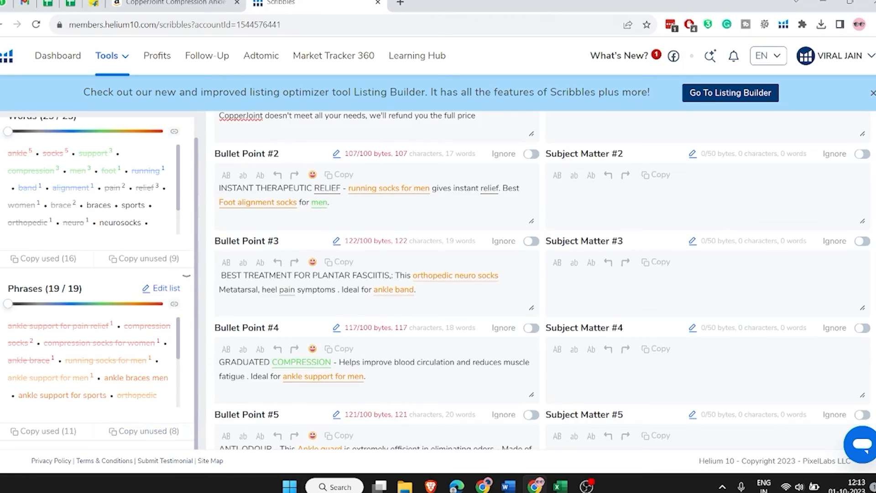
# Remove the blank lines between the Description's paragraphs from "Ankle braces for men" onward, merging them into one block.
pyautogui.scroll(-5, 334, 375)
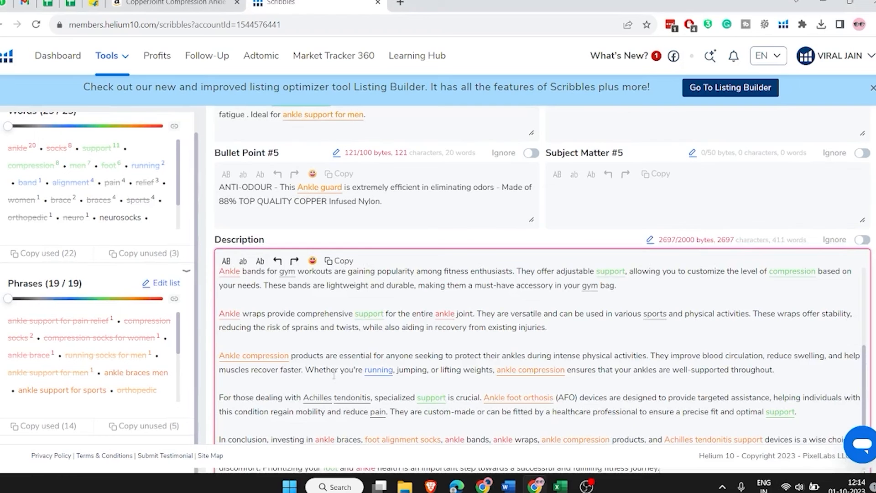
pyautogui.scroll(2, 560, 318)
pyautogui.scroll(-1, 560, 317)
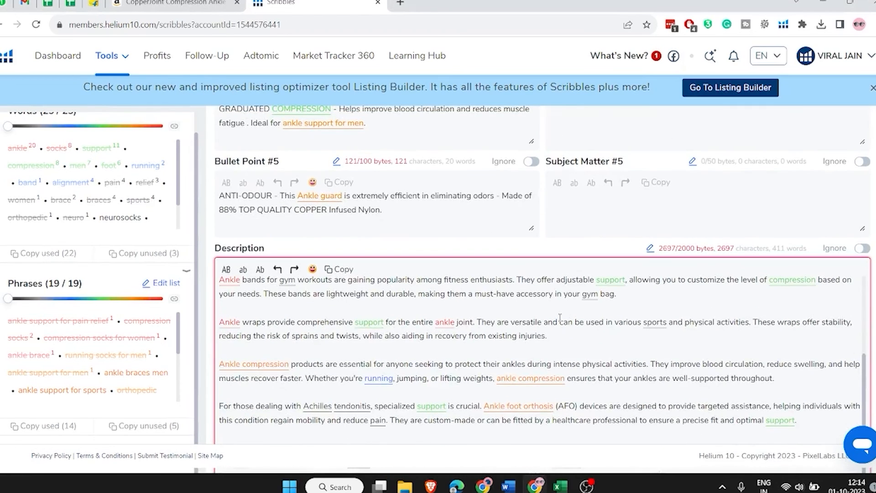
pyautogui.click(639, 300)
pyautogui.press('Delete')
pyautogui.press('Delete')
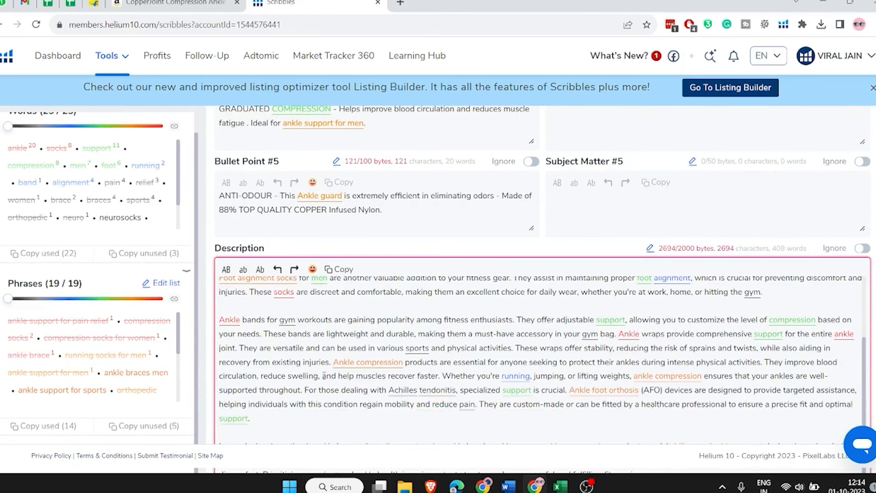
pyautogui.press('Delete')
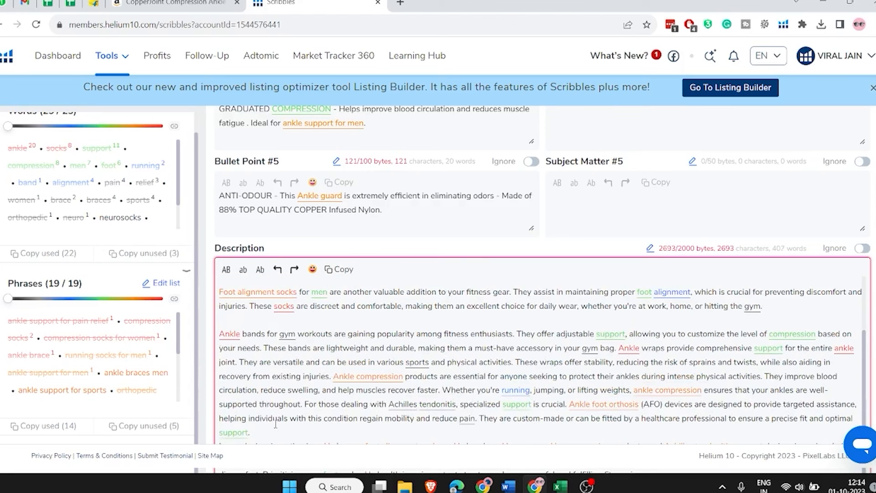
pyautogui.press('Delete')
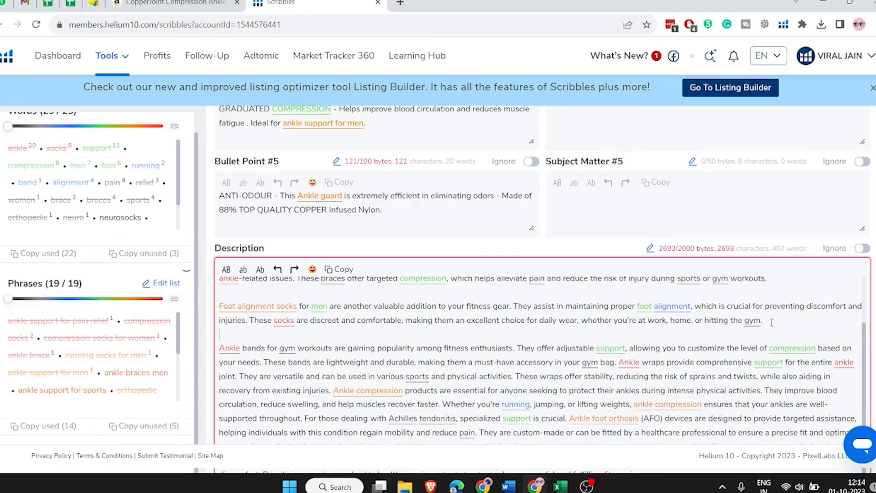
pyautogui.press('Delete')
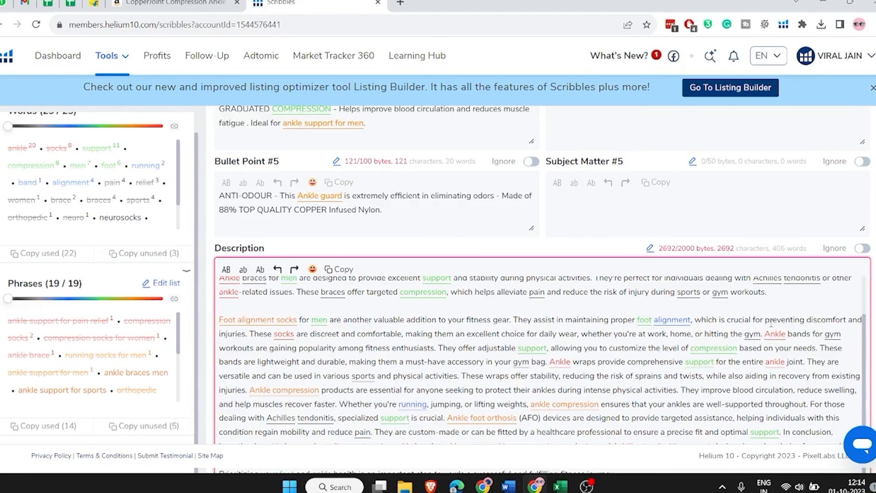
pyautogui.press('Delete')
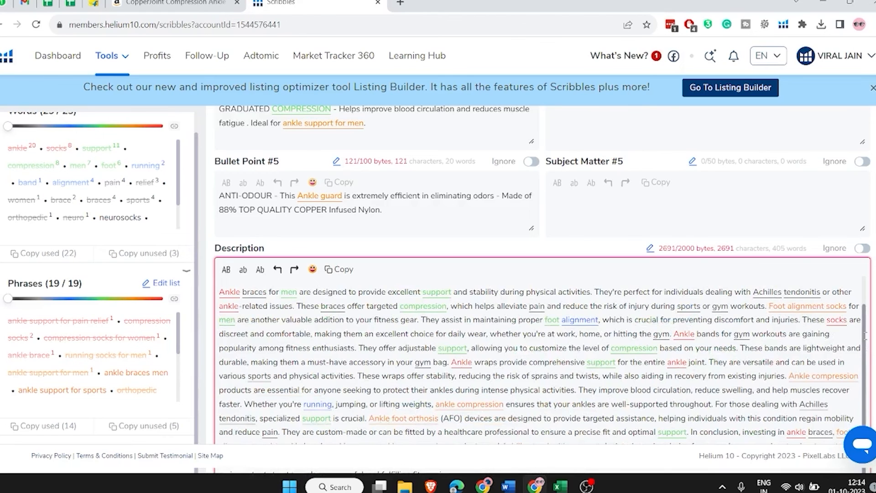
# Trim the Description to fit the 2000-byte limit and end it with "Best ankle support for sports".
pyautogui.scroll(-2, 868, 349)
pyautogui.scroll(-1, 543, 274)
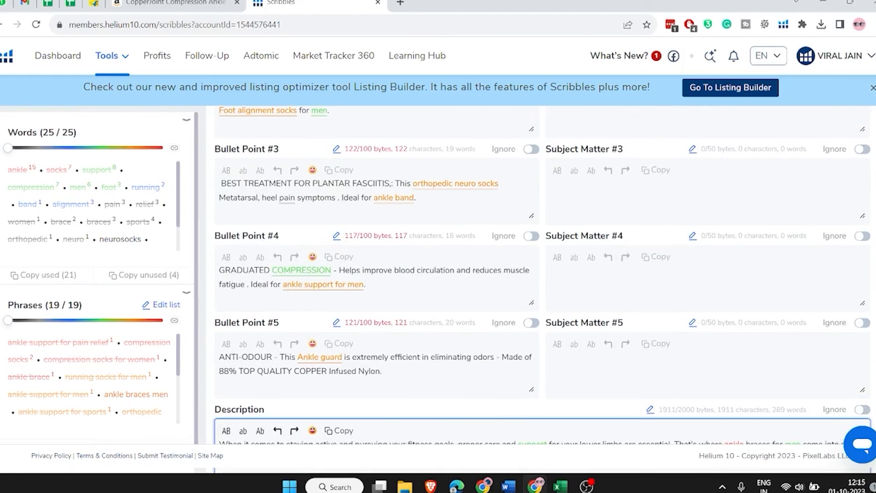
pyautogui.scroll(5, 419, 308)
pyautogui.scroll(1, 420, 309)
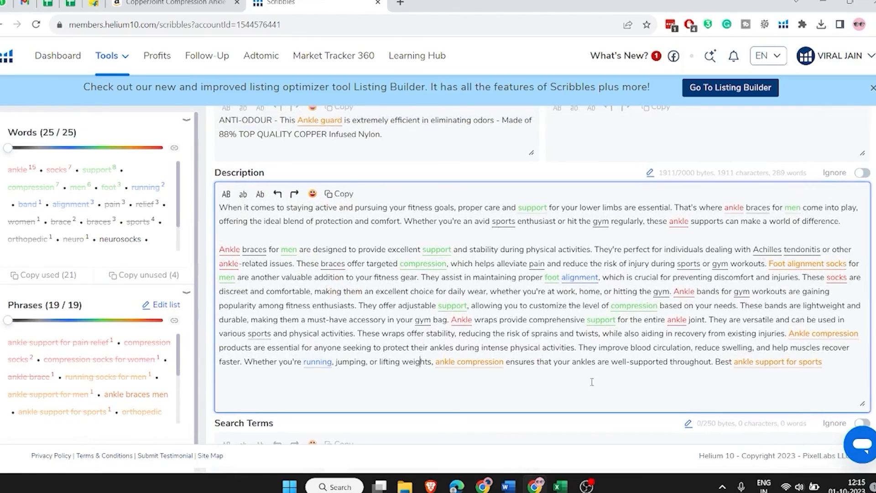
pyautogui.hotkey('ctrl', 'a')
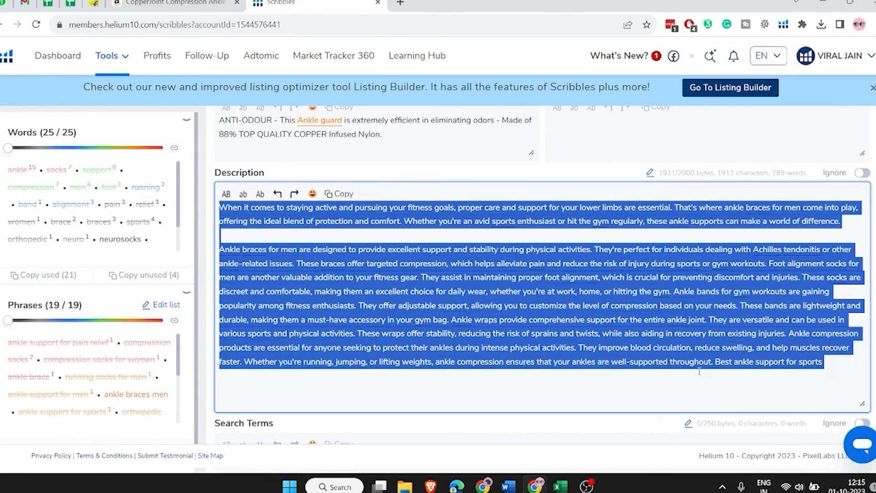
pyautogui.click(698, 371)
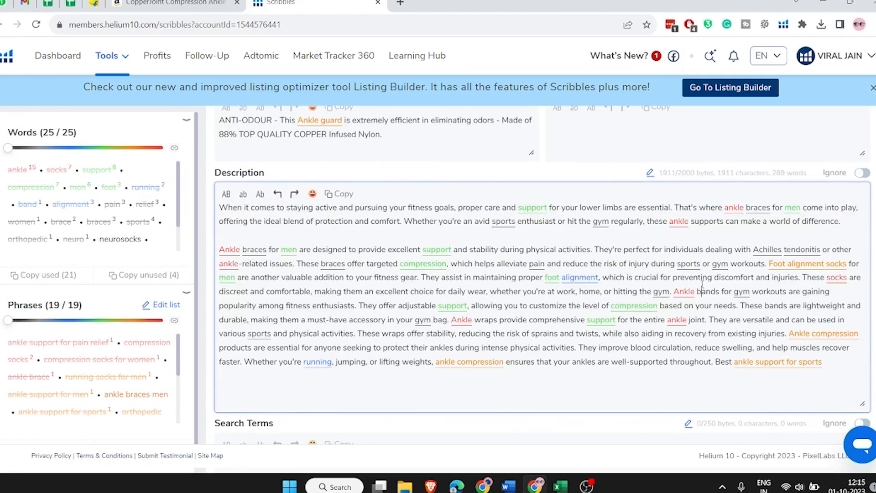
# Open the Frankenstein keyword processor and paste the ankle keyword list as the original keywords.
pyautogui.click(107, 55)
pyautogui.click(442, 132)
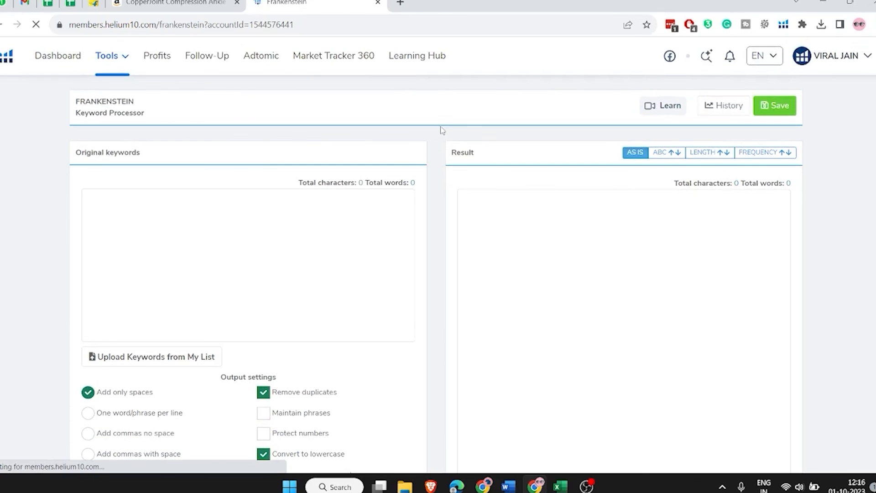
pyautogui.click(162, 237)
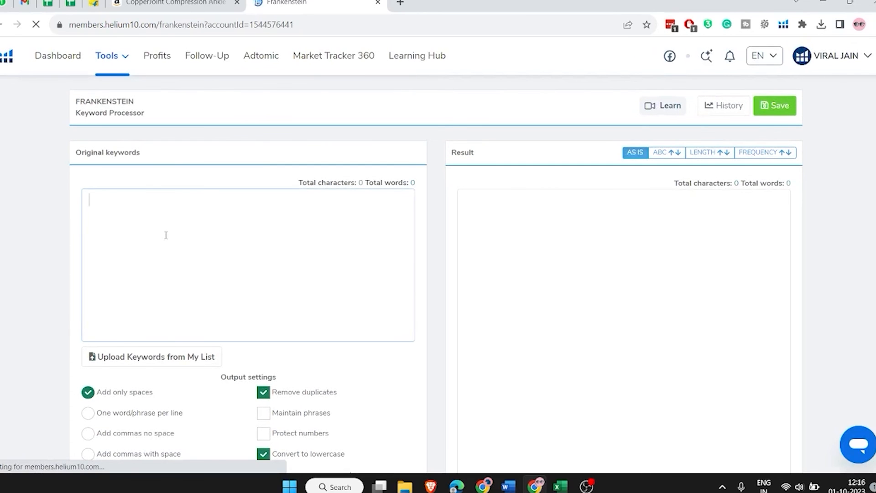
pyautogui.hotkey('ctrl', 'v')
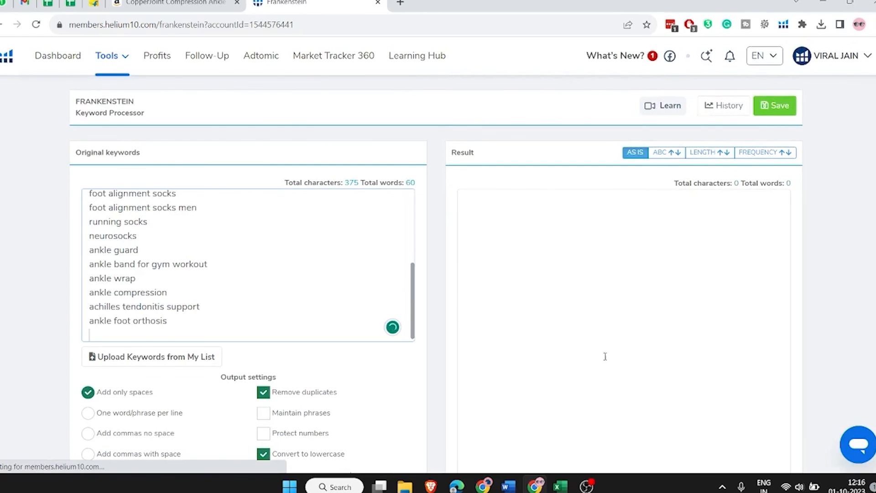
# Process the keyword list with common words and single letters also removed.
pyautogui.scroll(-4, 92, 233)
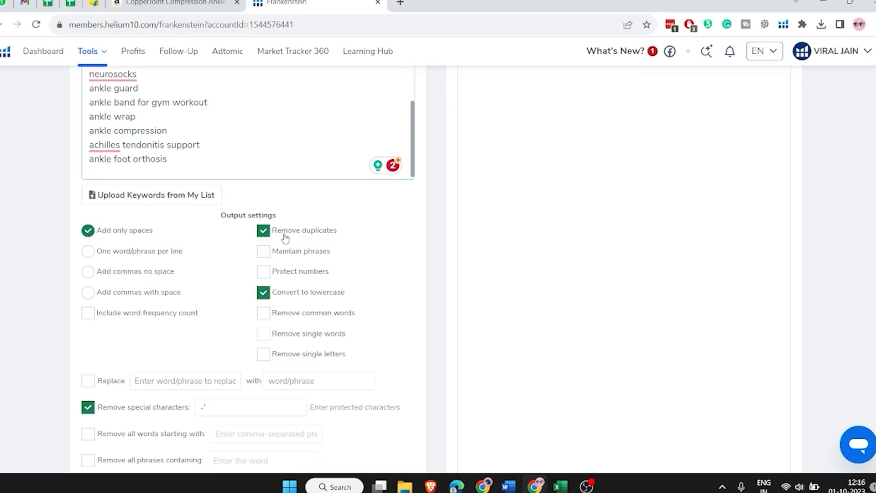
pyautogui.click(264, 313)
pyautogui.click(263, 354)
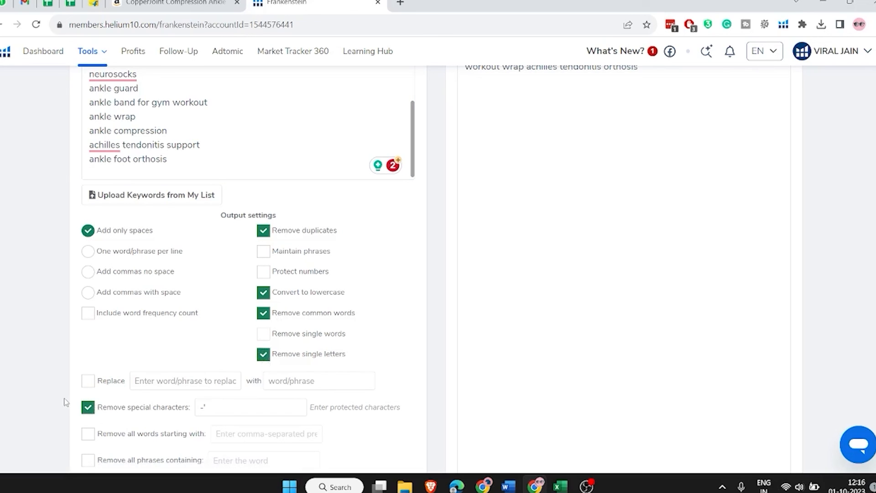
pyautogui.moveTo(76, 402); pyautogui.dragTo(156, 408)
pyautogui.click(52, 391)
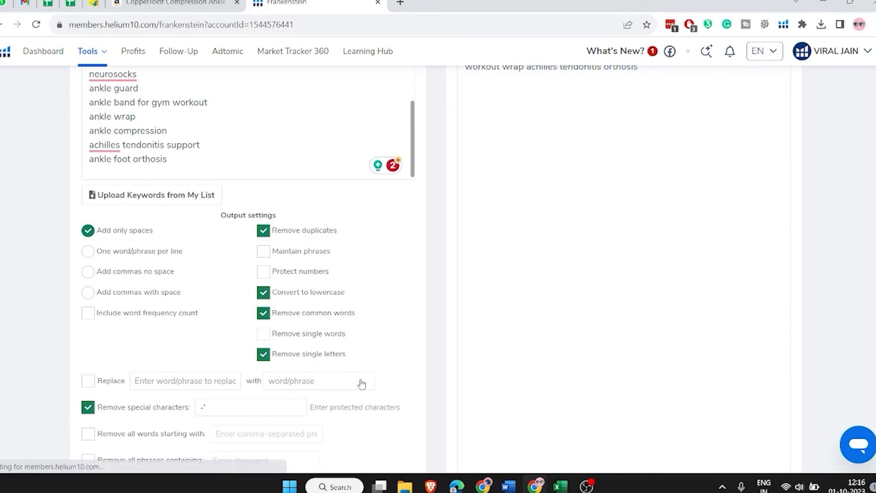
pyautogui.scroll(-3, 315, 391)
pyautogui.click(316, 391)
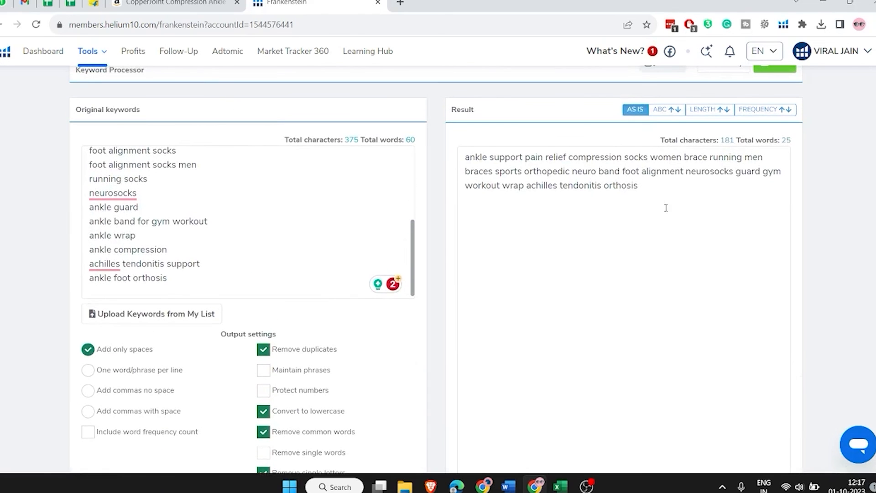
# Copy the processed keywords, from "ankle support pain relief" through "achilles tendonitis orthosis", into the Search Terms in Scribbles.
pyautogui.click(665, 200)
pyautogui.hotkey('ctrl', 'Tab')
pyautogui.click(665, 424)
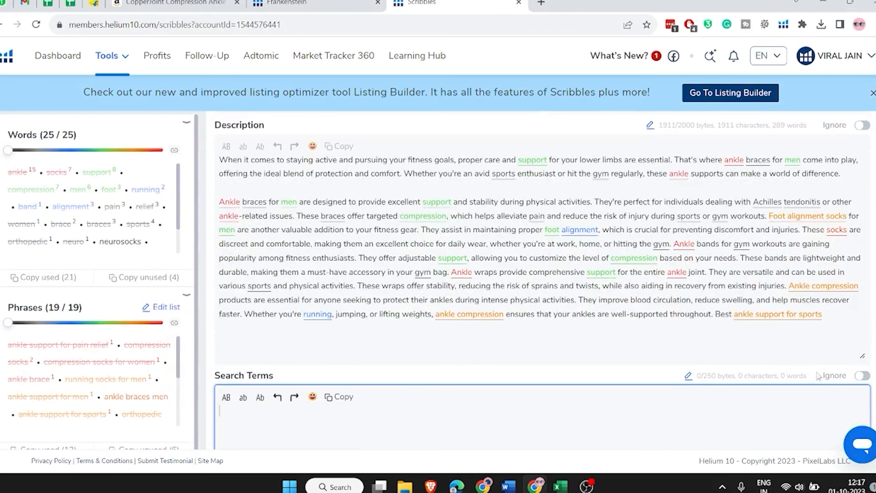
pyautogui.write('ankle support pain relief compression socks women brace running men braces sports orthopedic neuro band foot alignment neurosocks guard gym workout wrap achilles tendonitis orthosis')
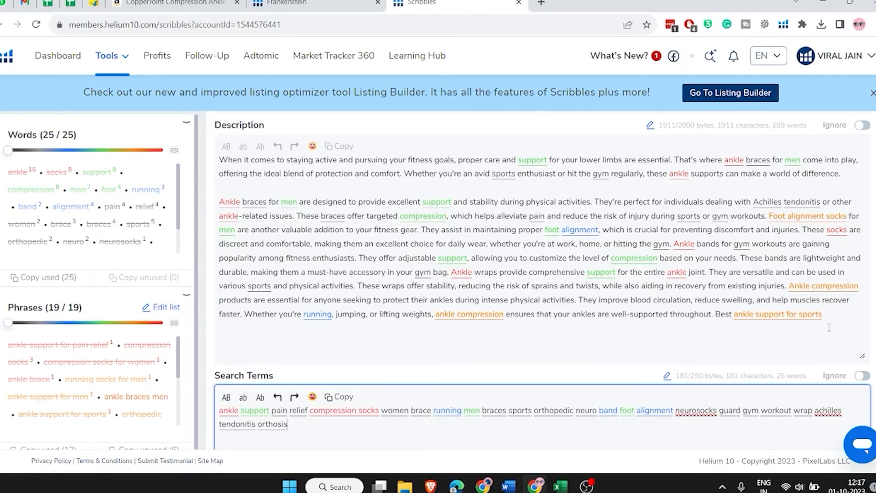
pyautogui.scroll(10, 435, 280)
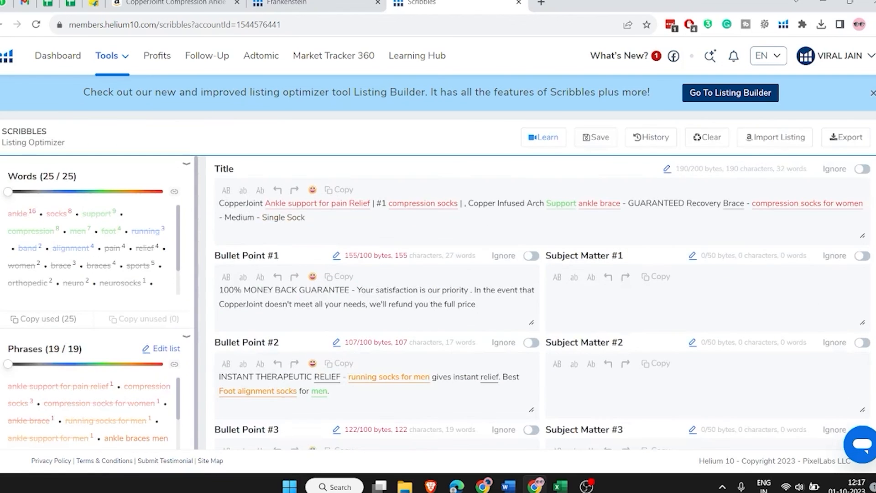